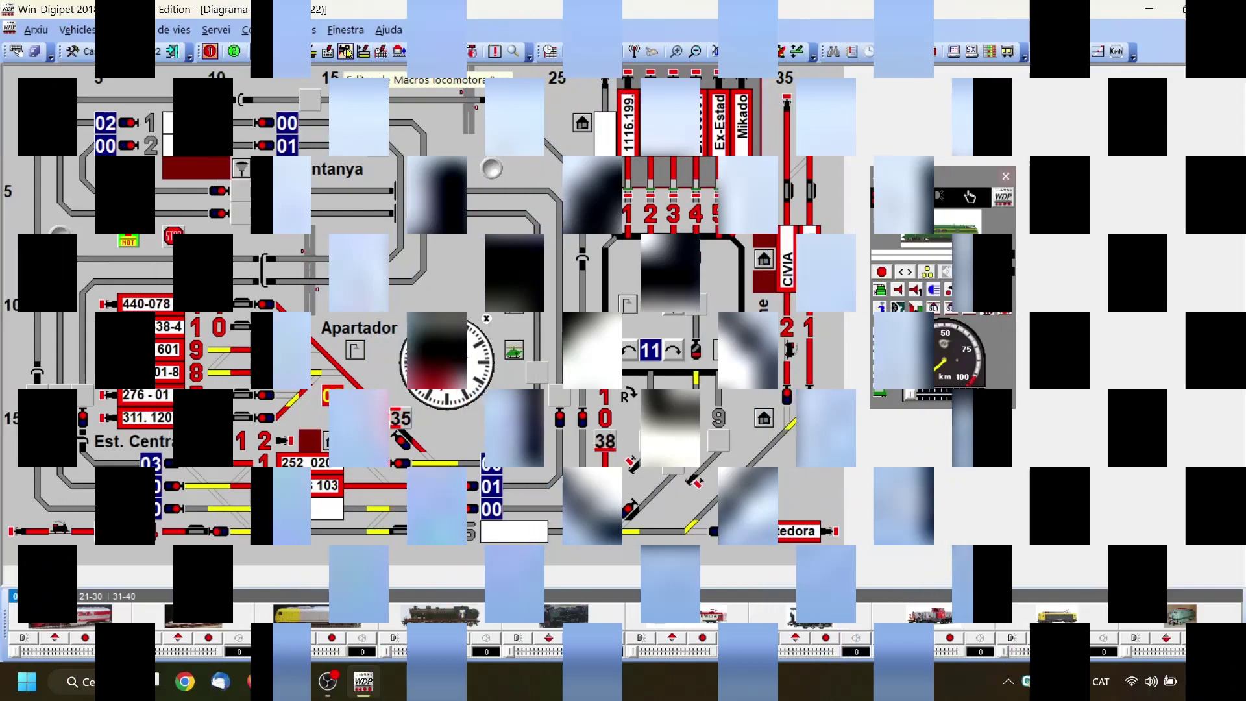
- Open the locomotive macro editor and create a new macro named "Arrancada Lok amb SO2"
click(345, 52)
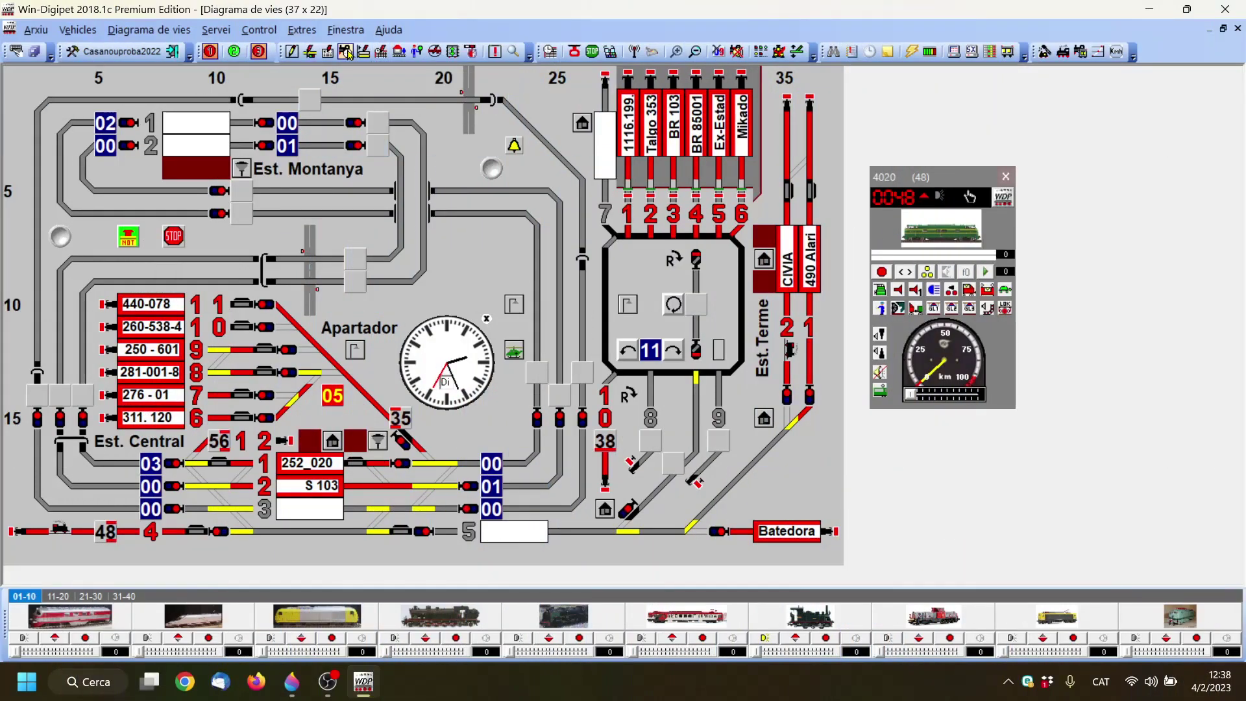
click(346, 51)
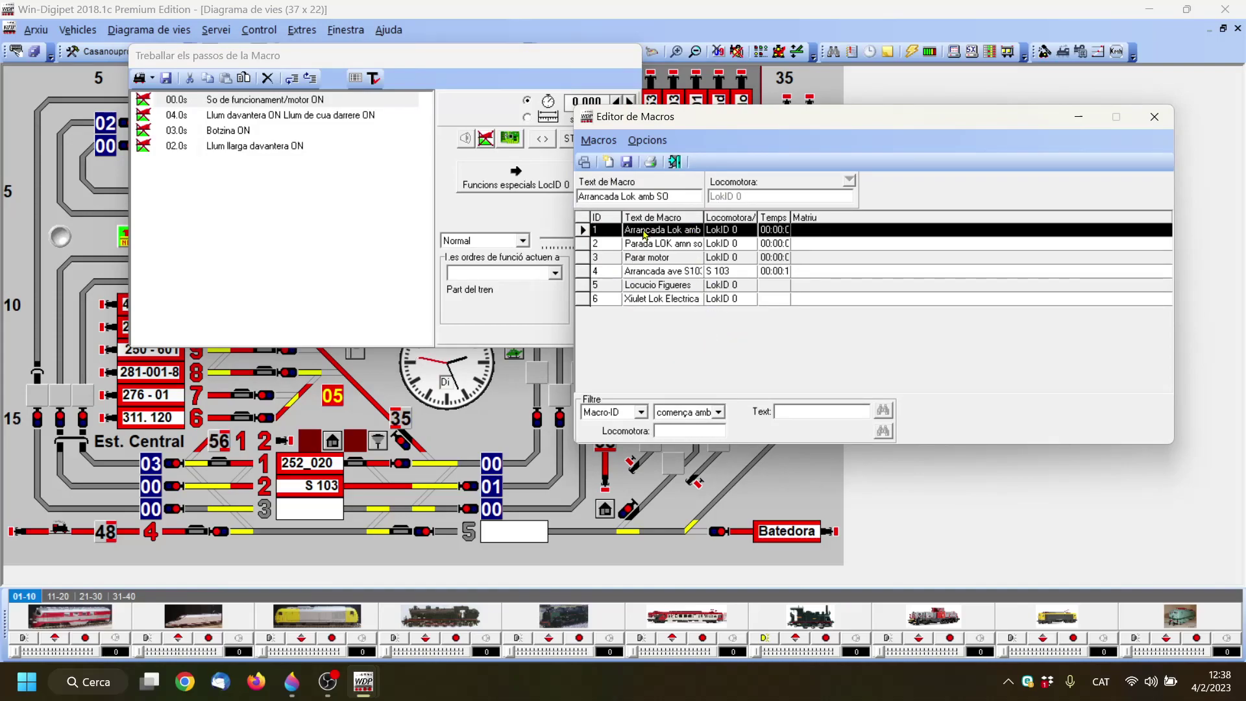
click(611, 164)
drag(641, 193, 577, 195)
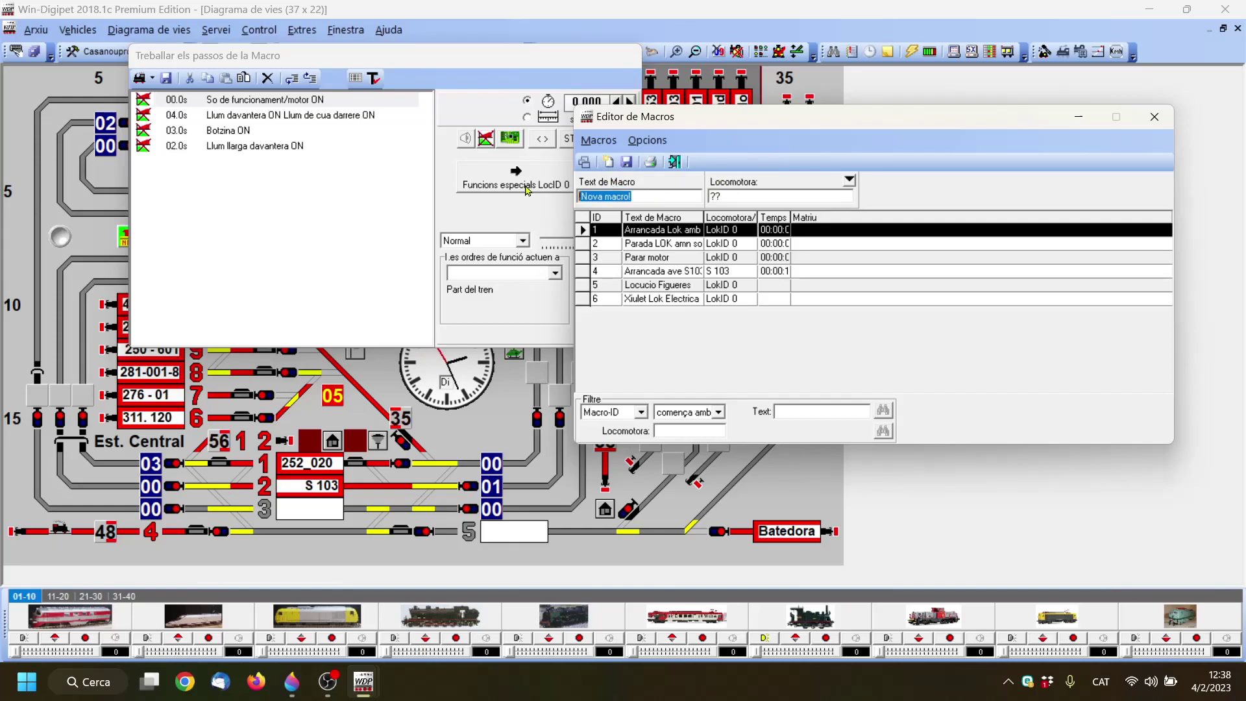
text(Arrancada)
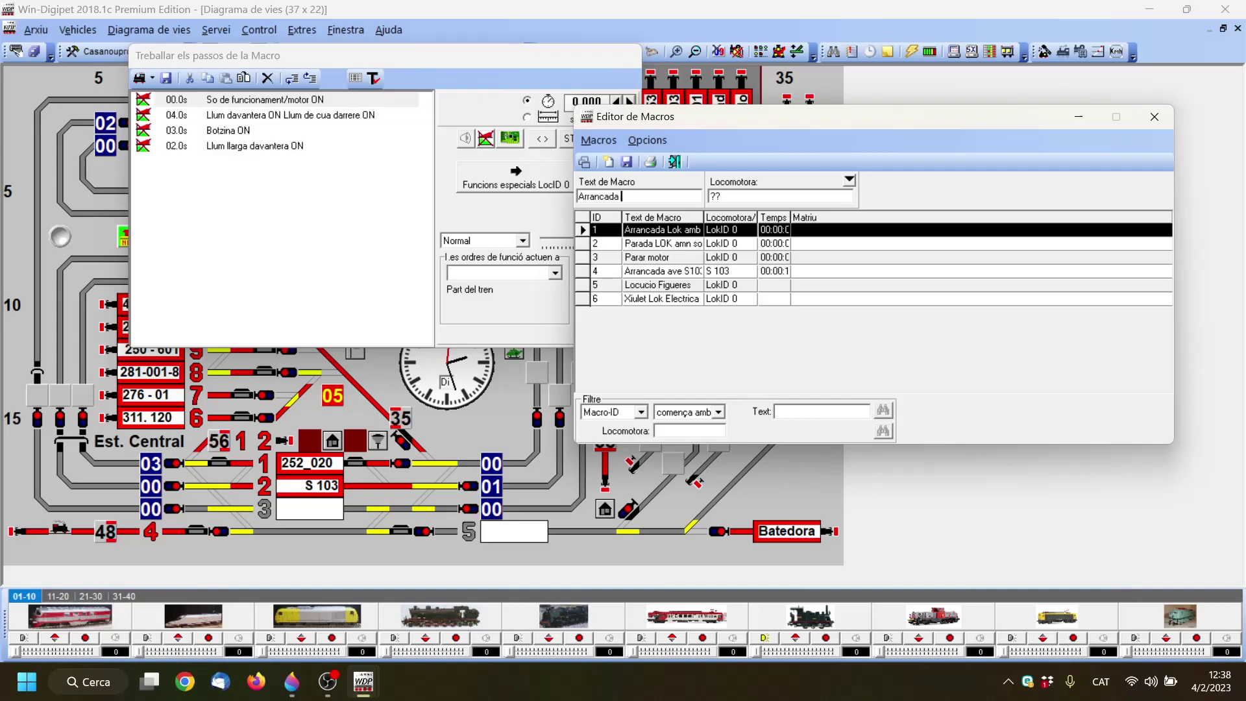
text( Lok amb SO2)
- Assign the new macro to LokID 0 and save it
click(849, 180)
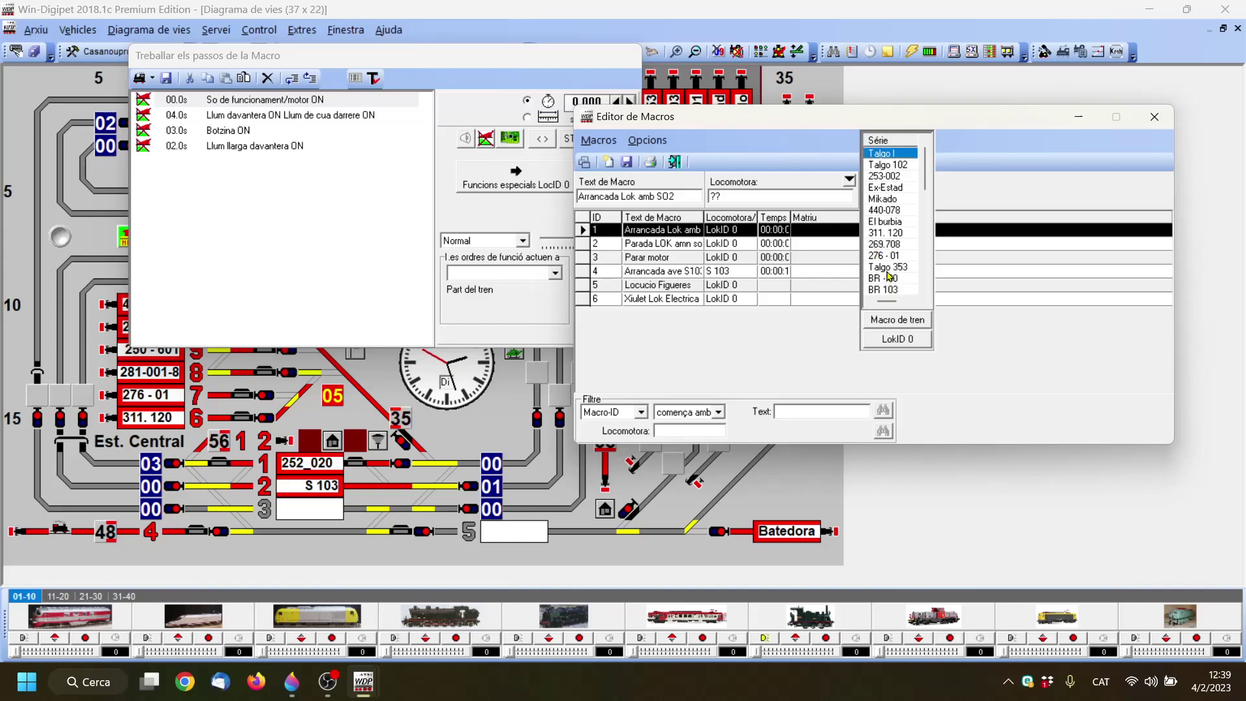
click(899, 341)
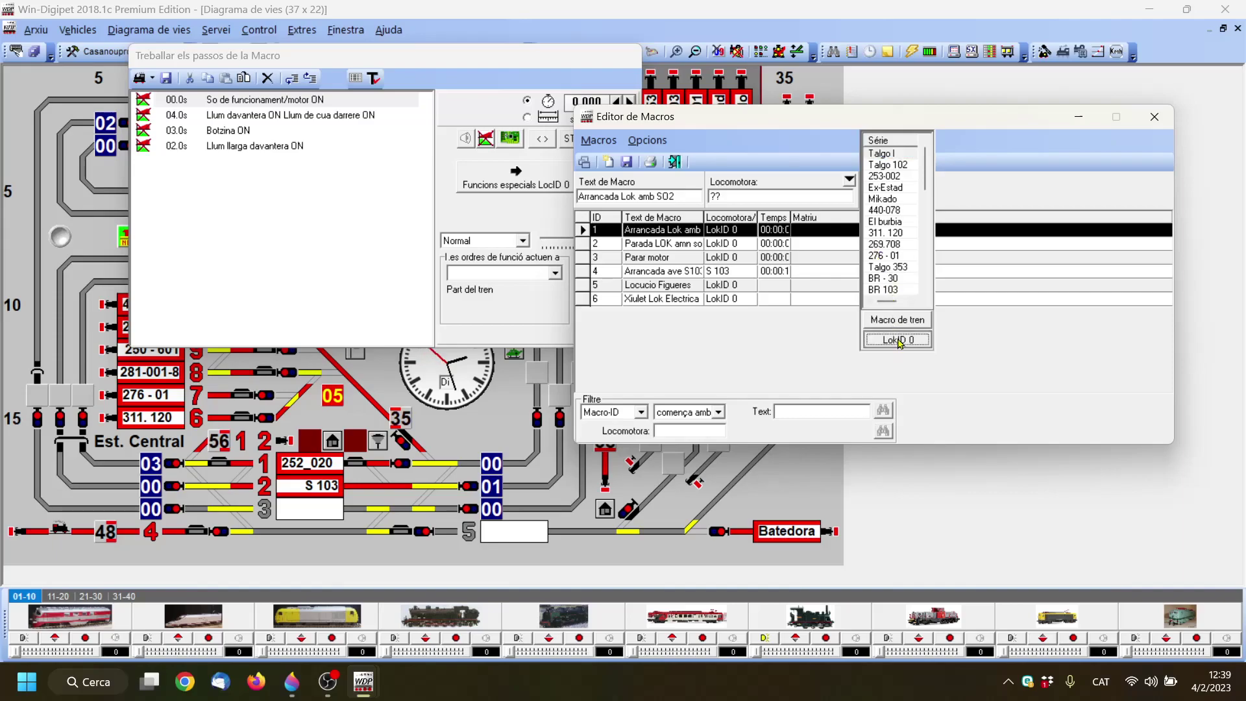
click(626, 162)
- Bring up the Ex-Estad locomotive control beside the 4020 one to compare their function buttons
drag(857, 122, 389, 243)
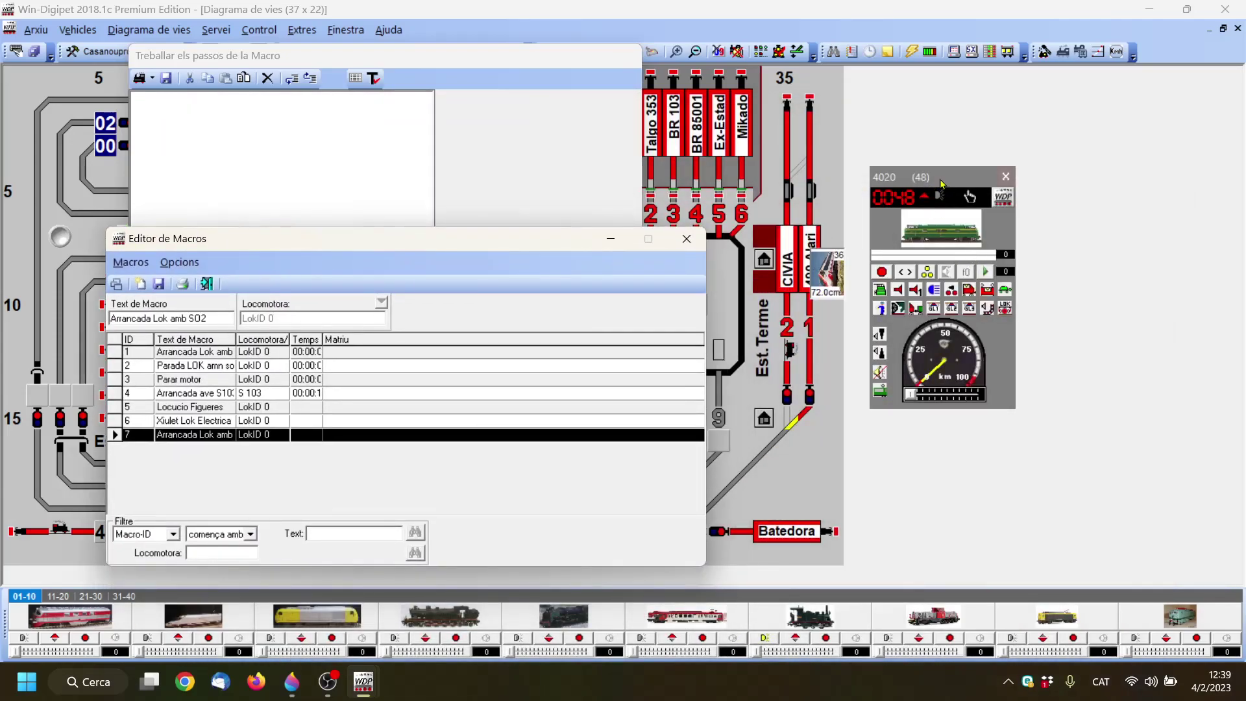
drag(909, 176, 920, 162)
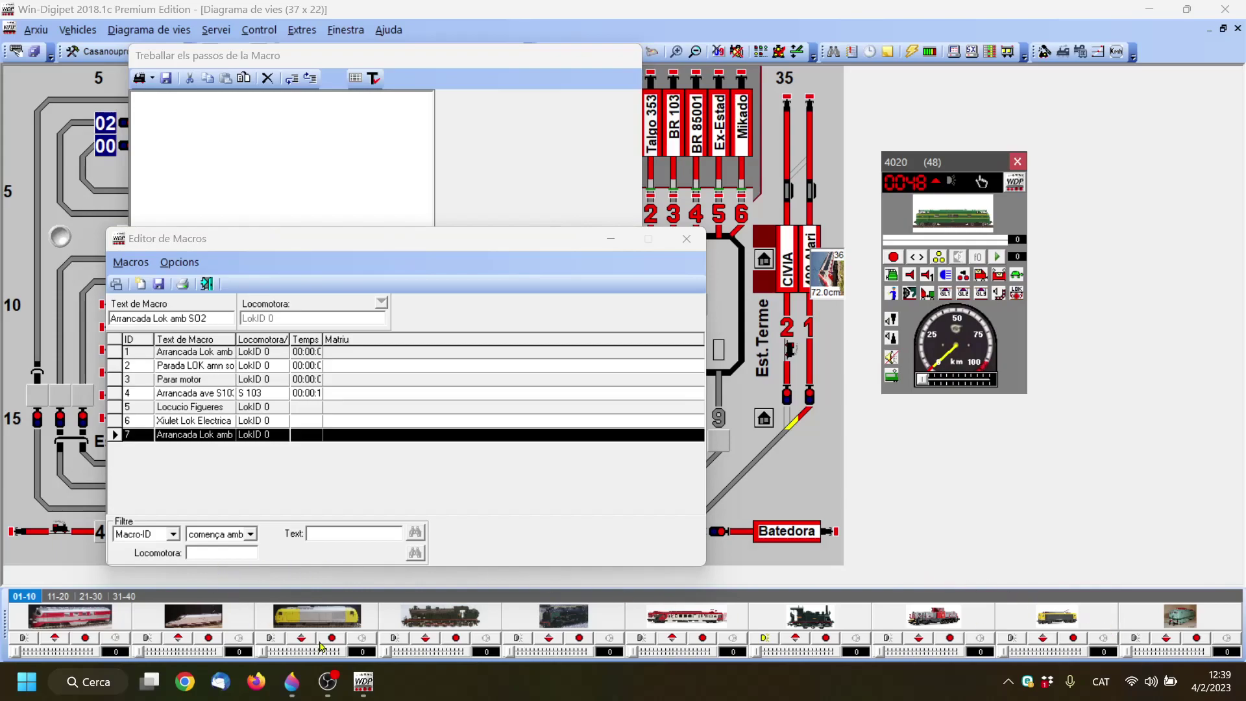
click(445, 621)
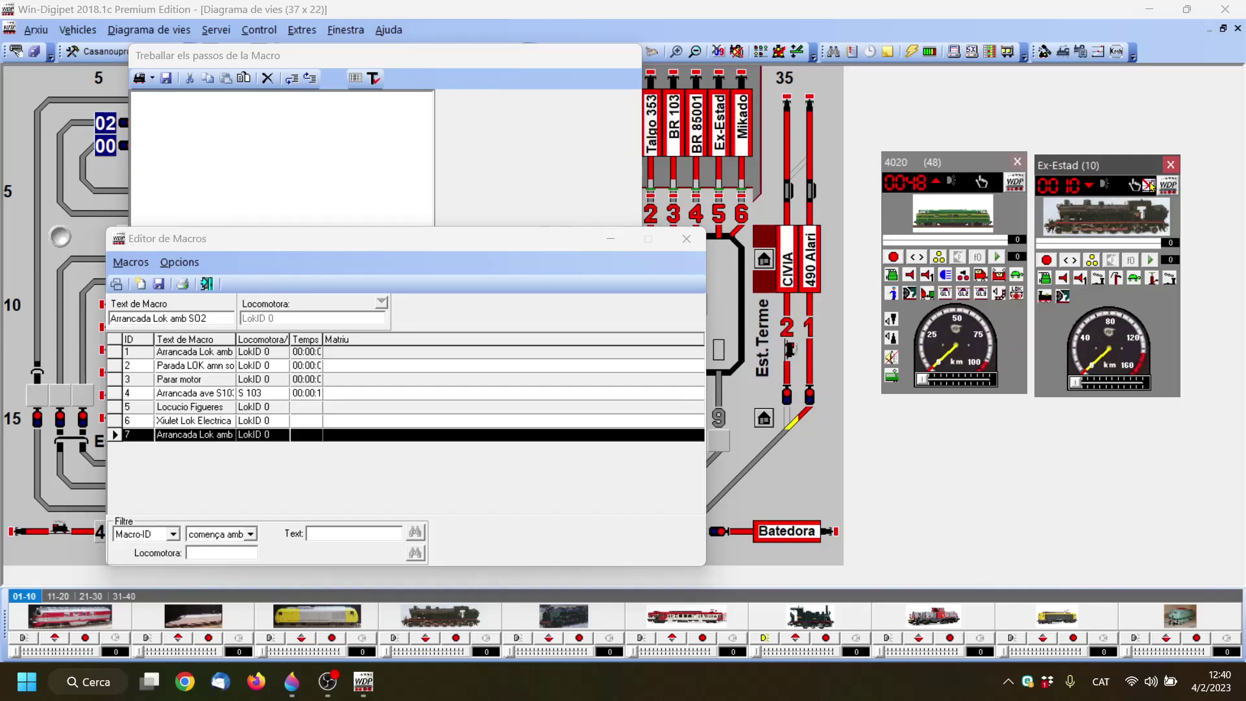
drag(1127, 168, 1150, 164)
- Add a drive/function order step to the macro that switches on So de funcionament/motor
drag(523, 239, 1055, 71)
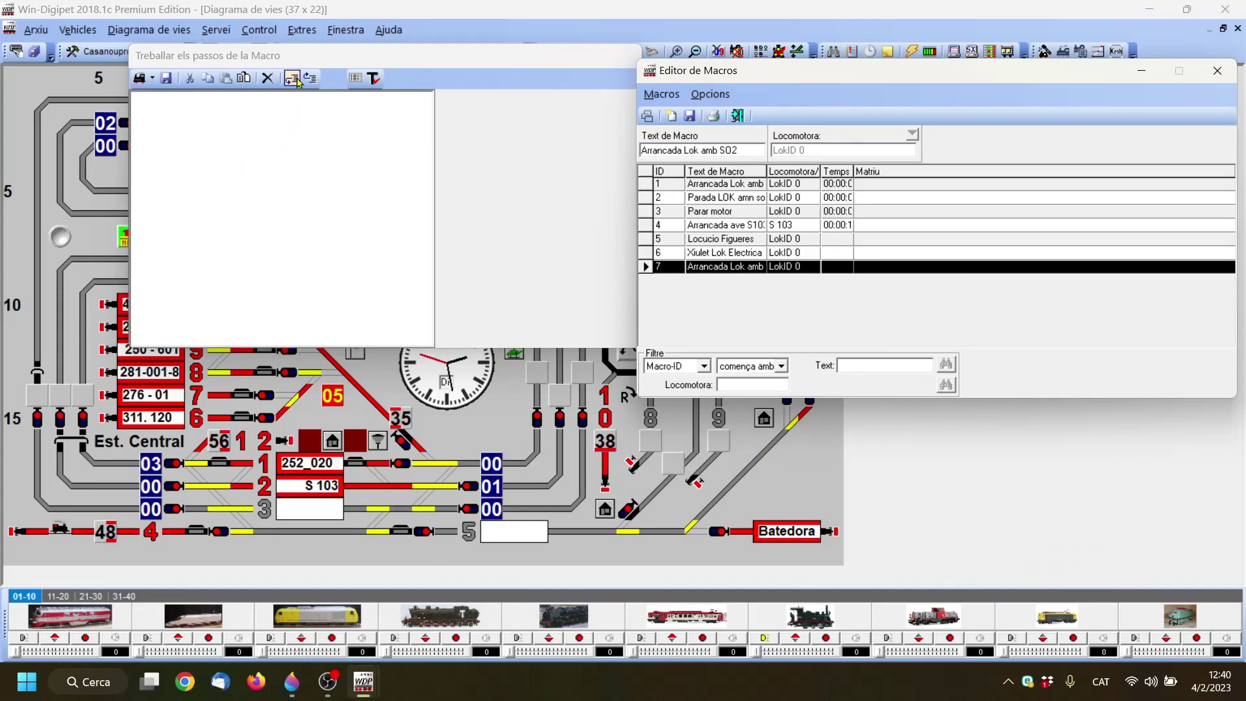
drag(308, 62, 296, 168)
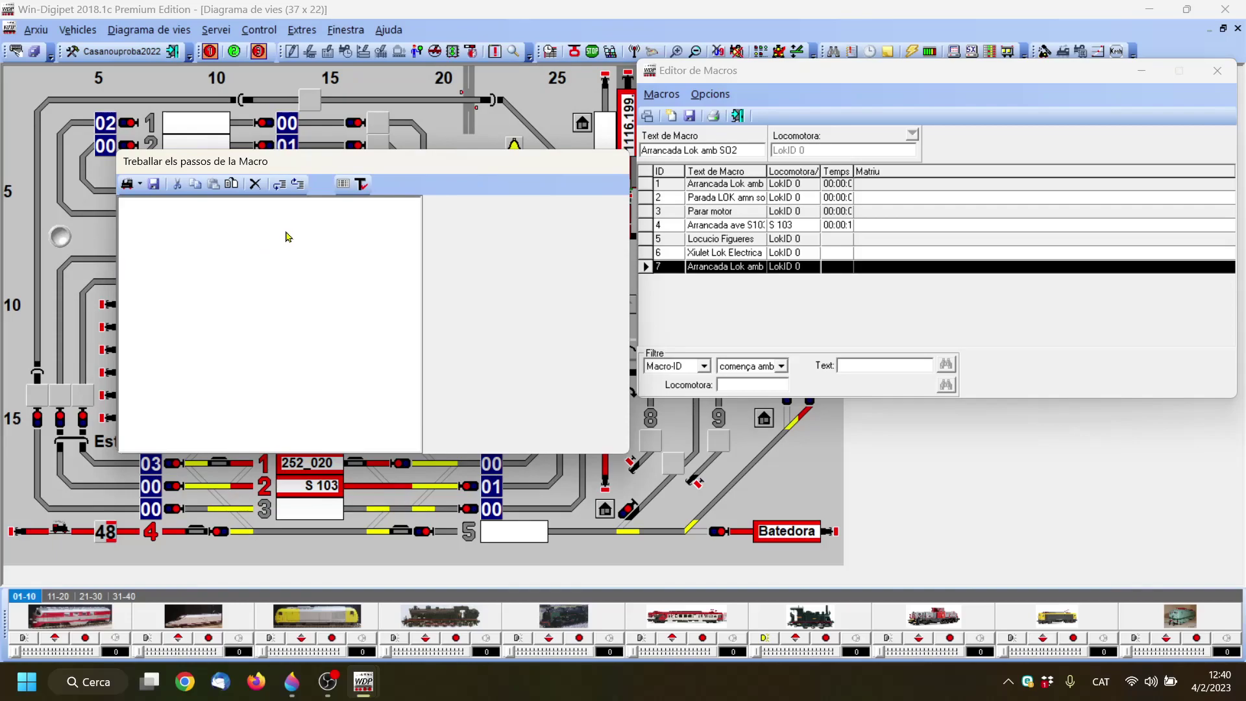
click(140, 185)
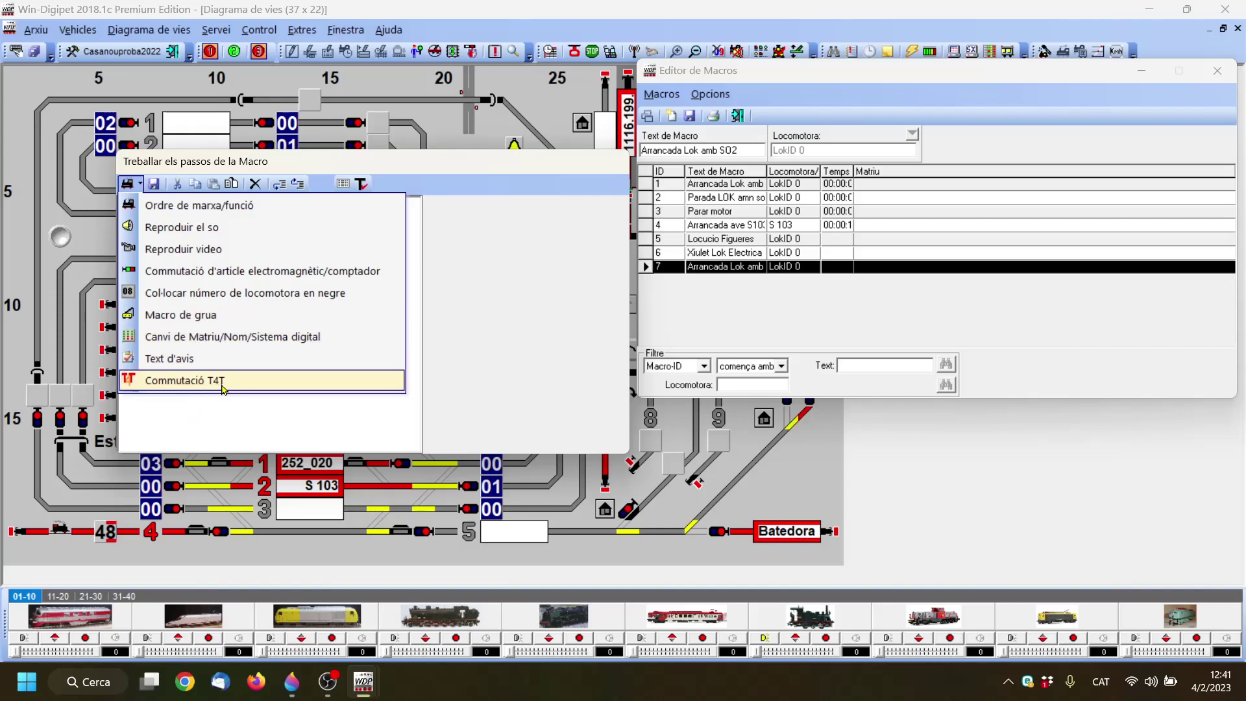
click(161, 206)
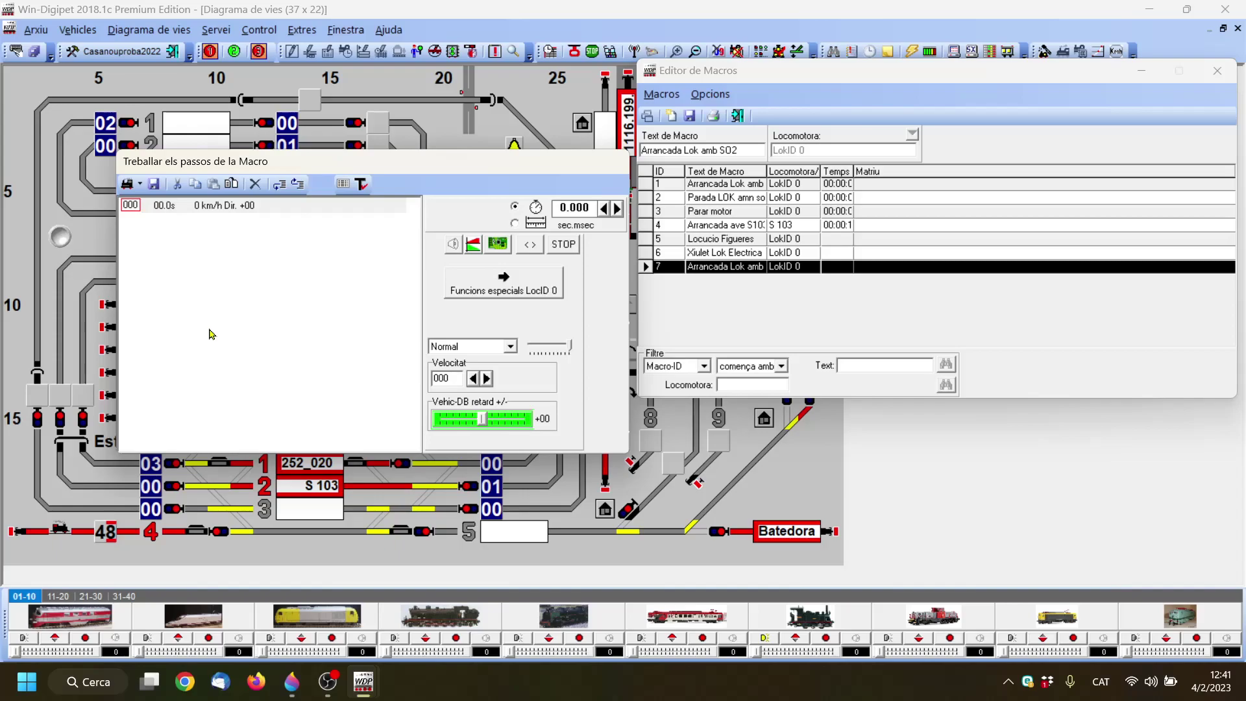
click(506, 283)
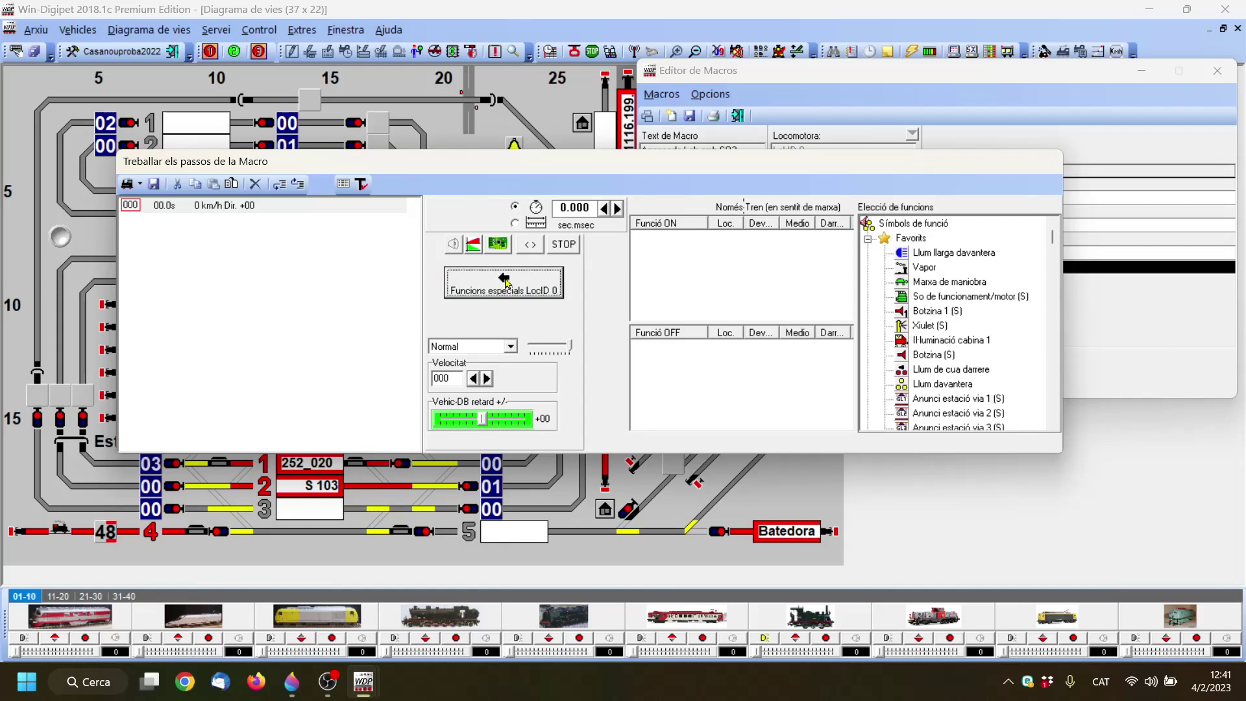
click(505, 284)
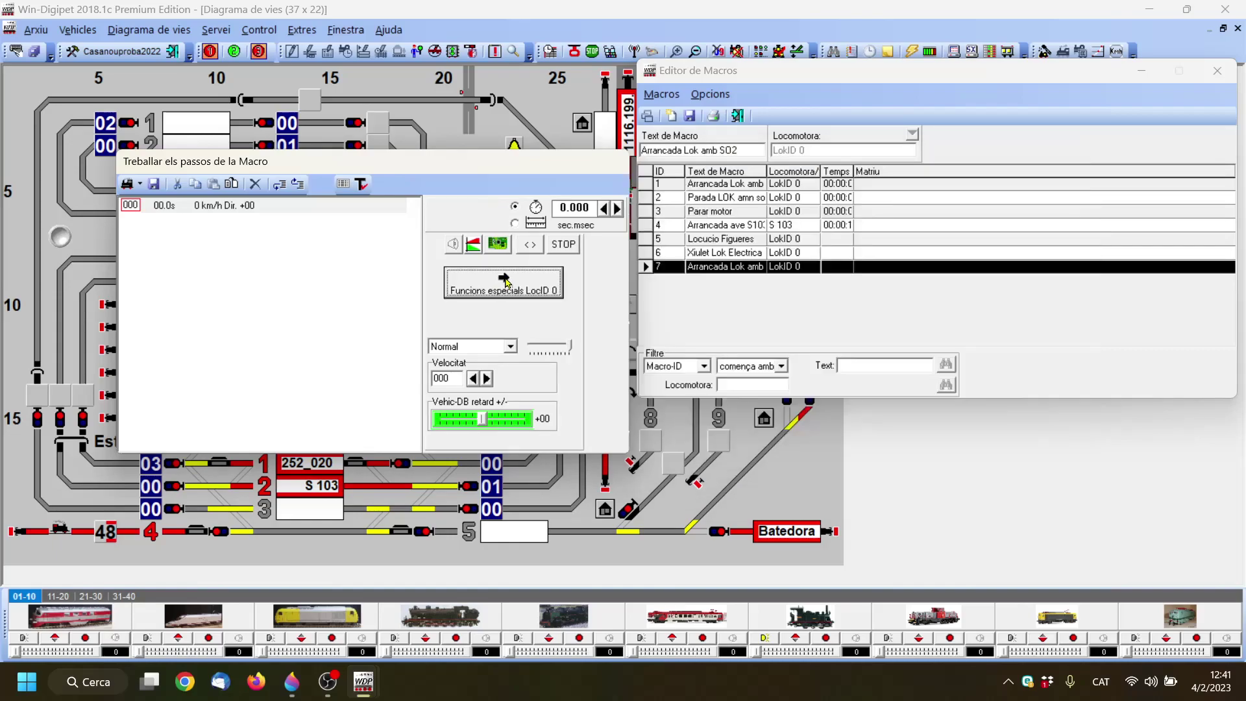
click(506, 283)
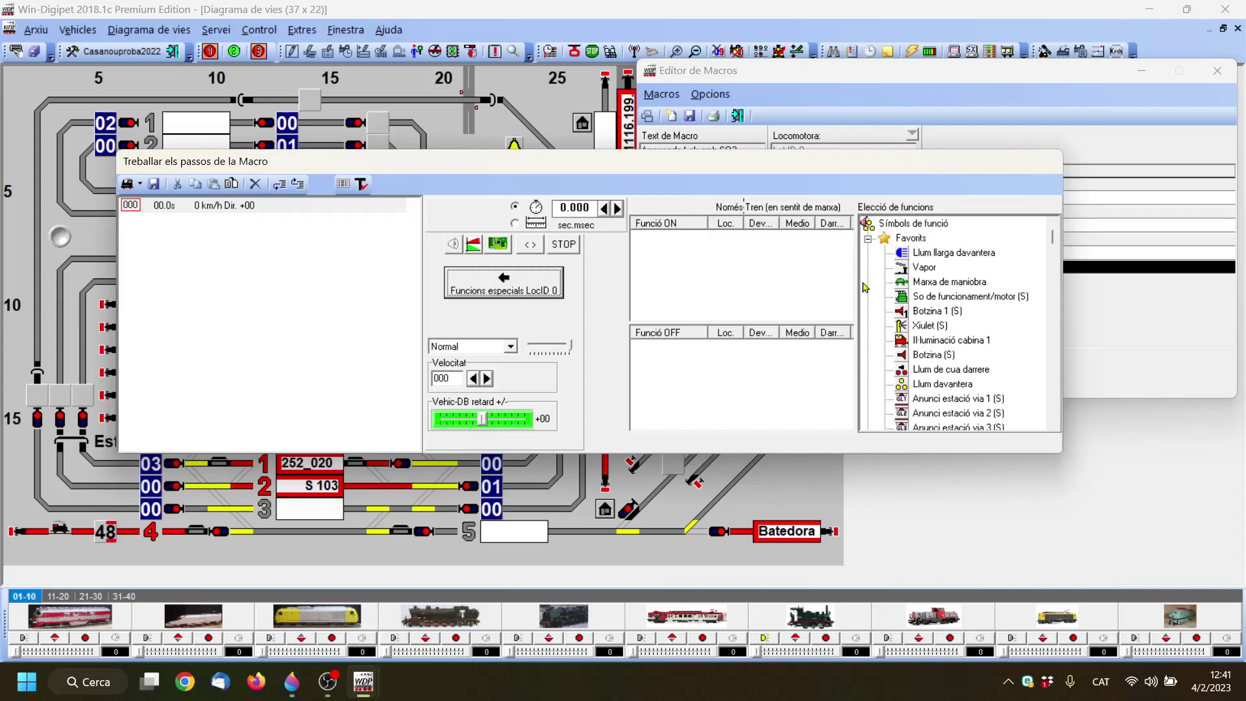
drag(904, 300, 655, 245)
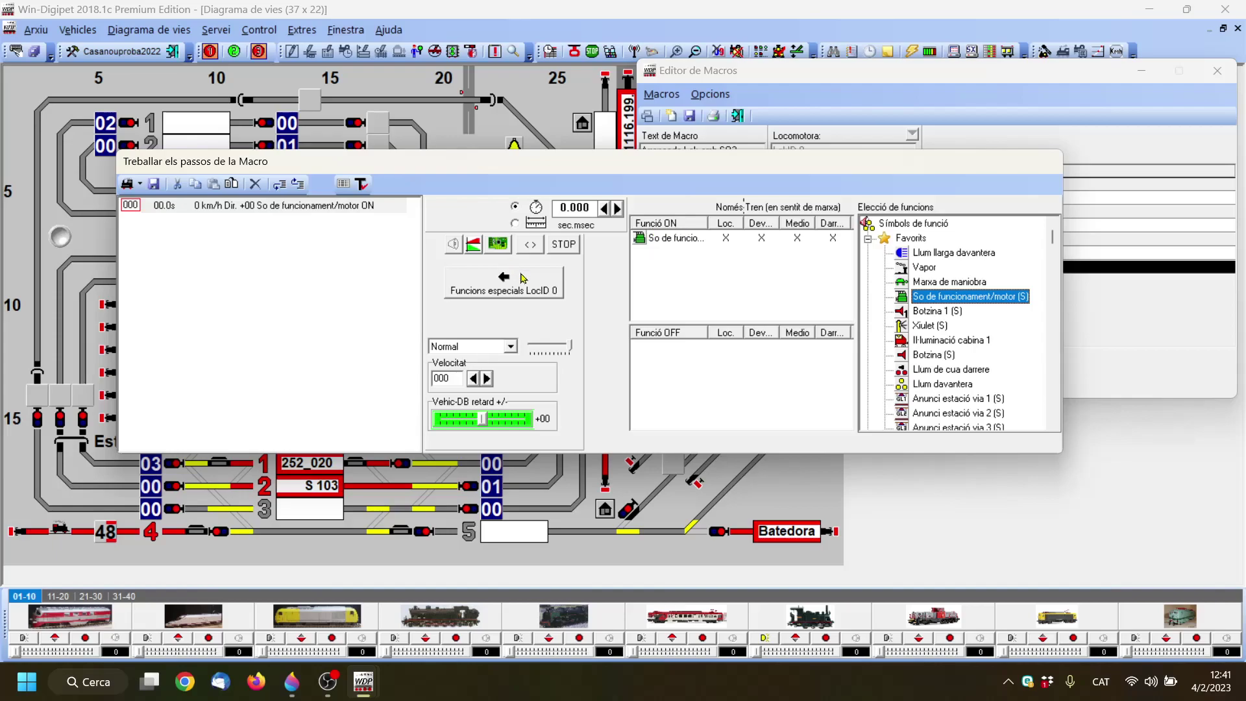
- Add two more macro steps, one switching on Llum davantera and one switching on Llum de cua darrere
click(127, 184)
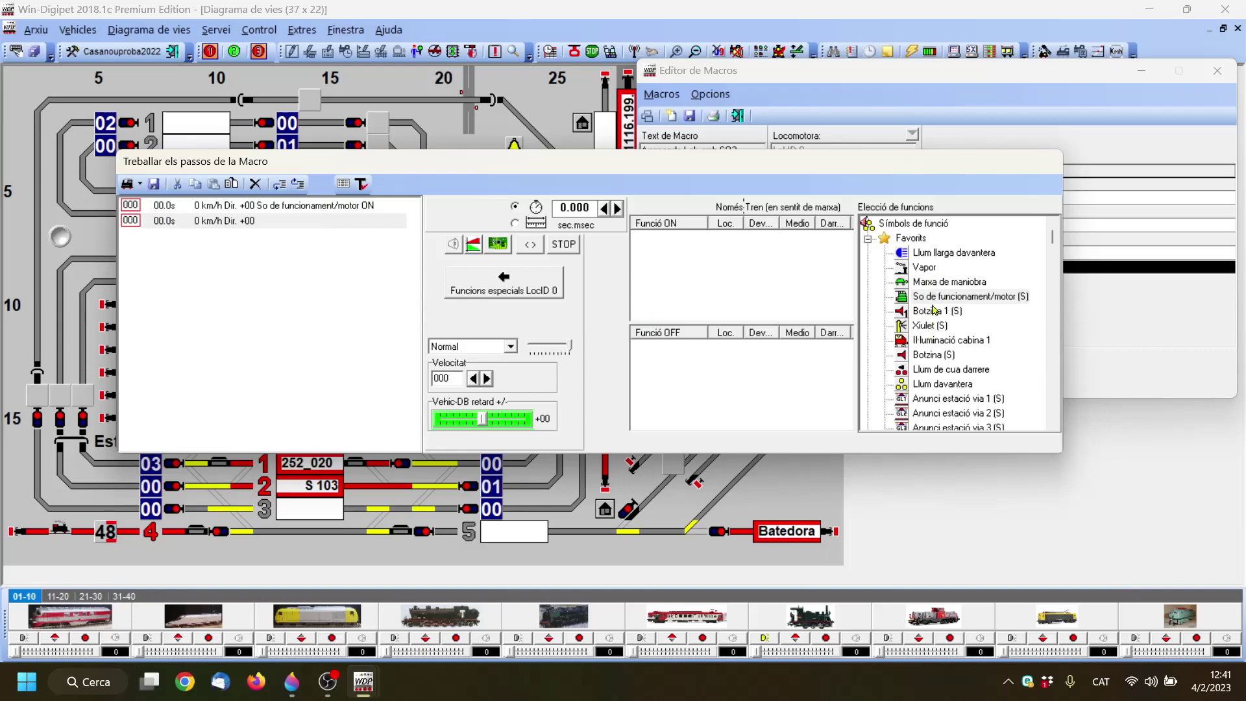
drag(903, 386, 661, 258)
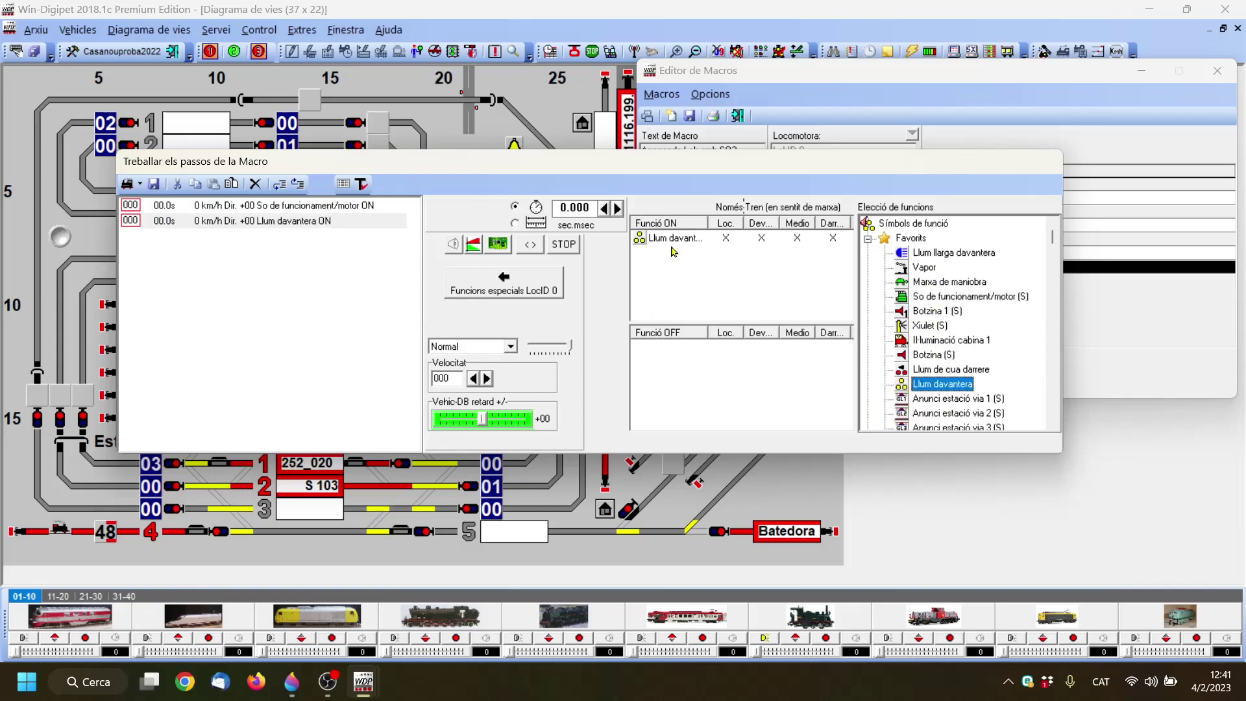
click(130, 184)
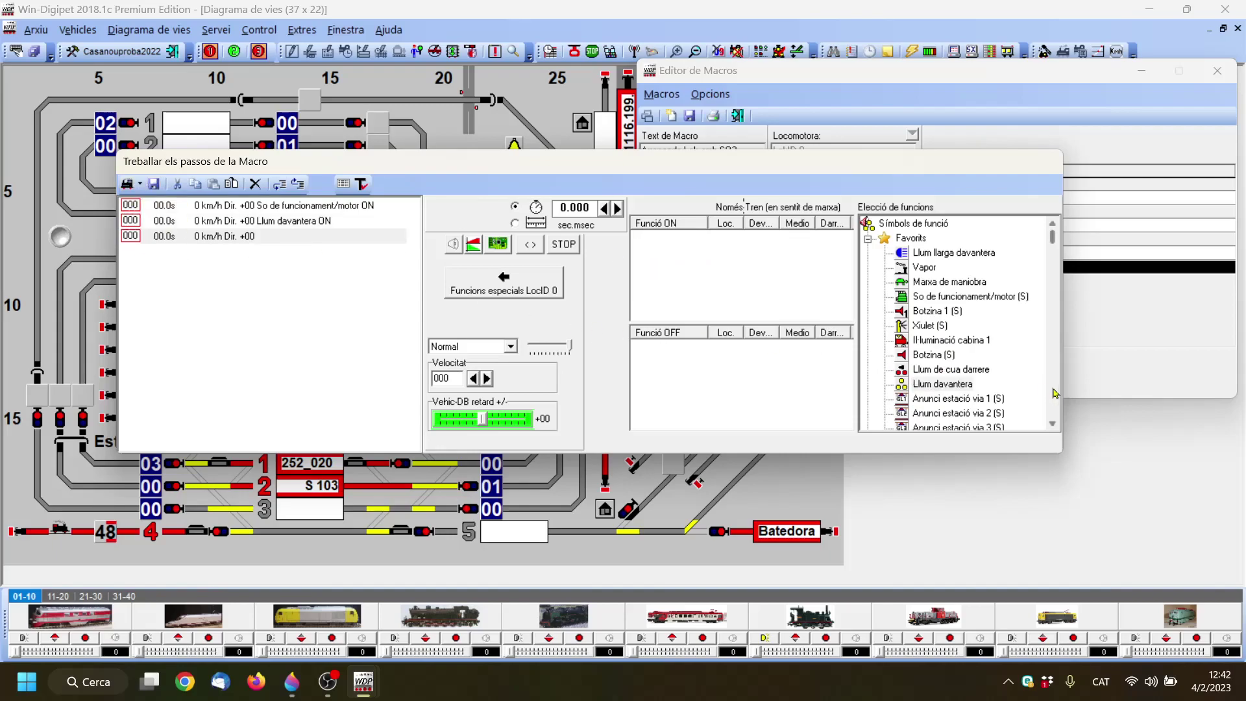
double_click(941, 370)
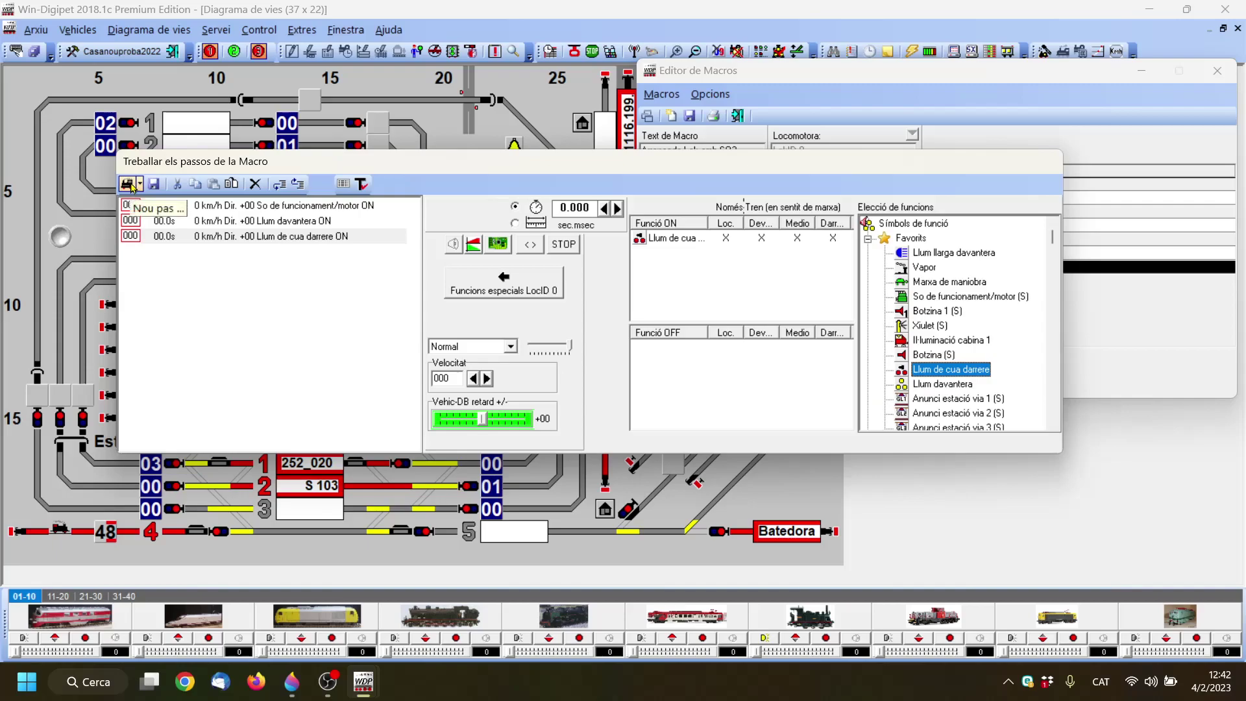
- Add macro steps that switch on Botzina and Llum llarga davantera
click(128, 185)
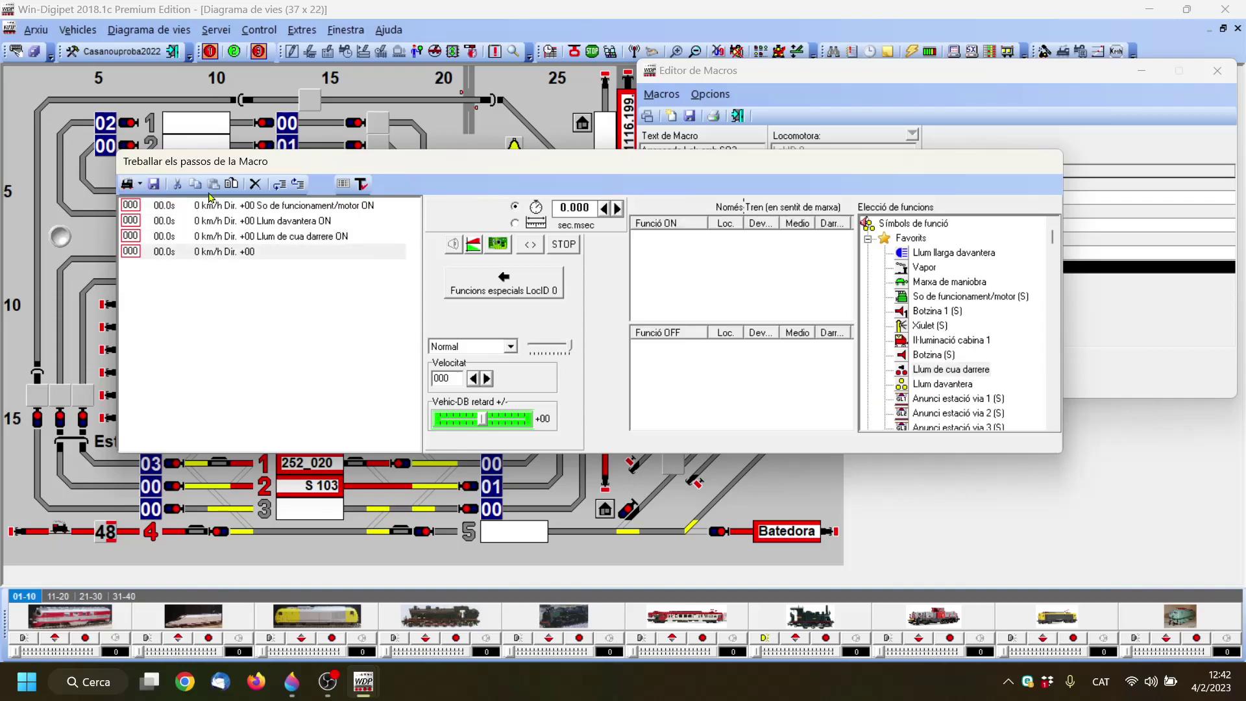
drag(907, 356, 656, 260)
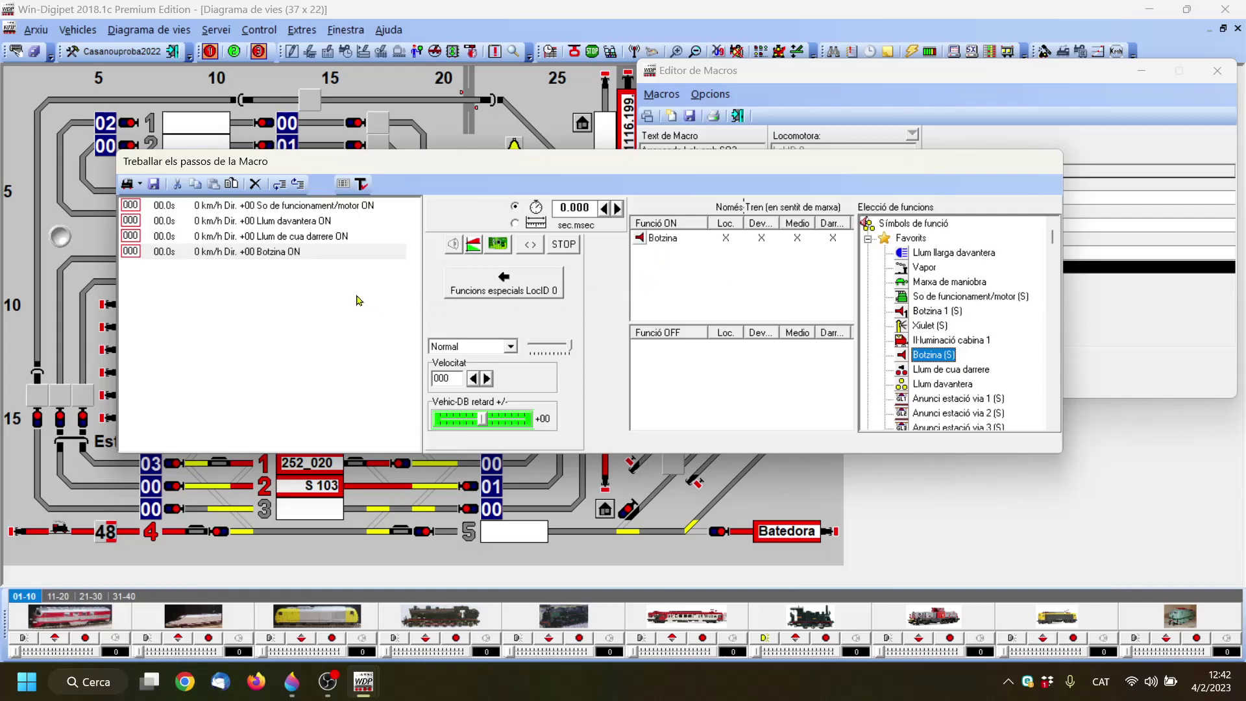
click(127, 185)
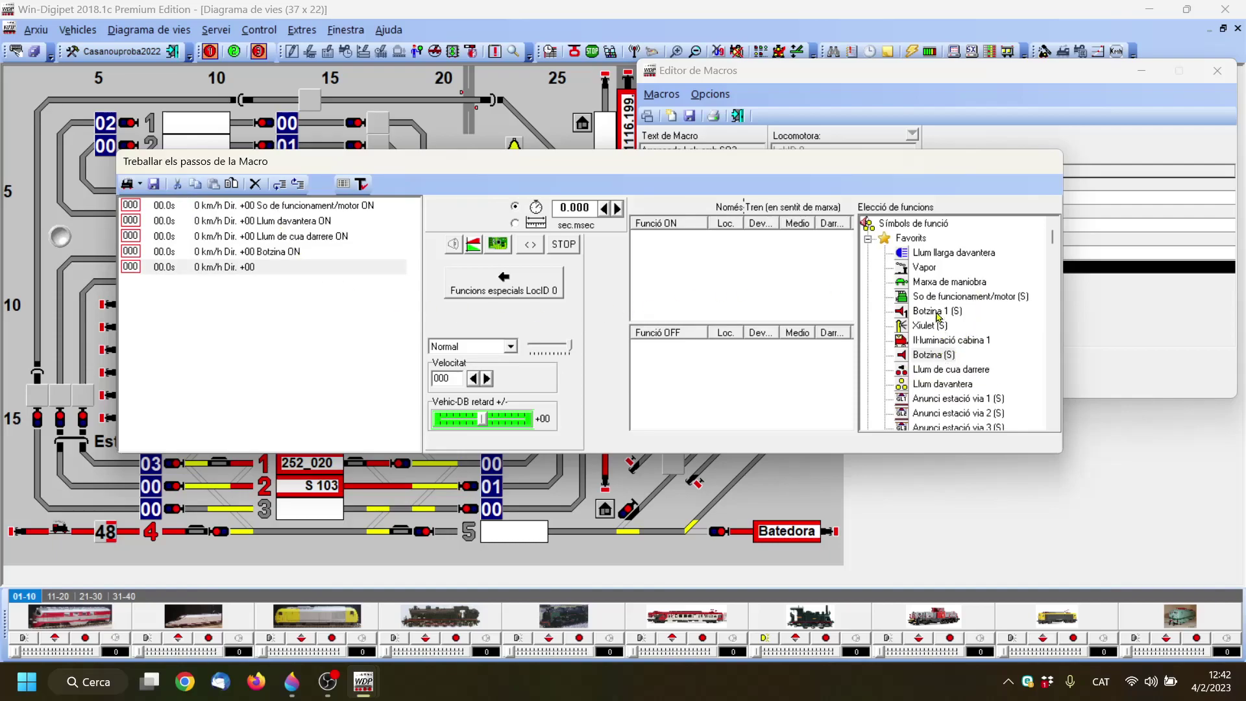
drag(944, 252, 662, 252)
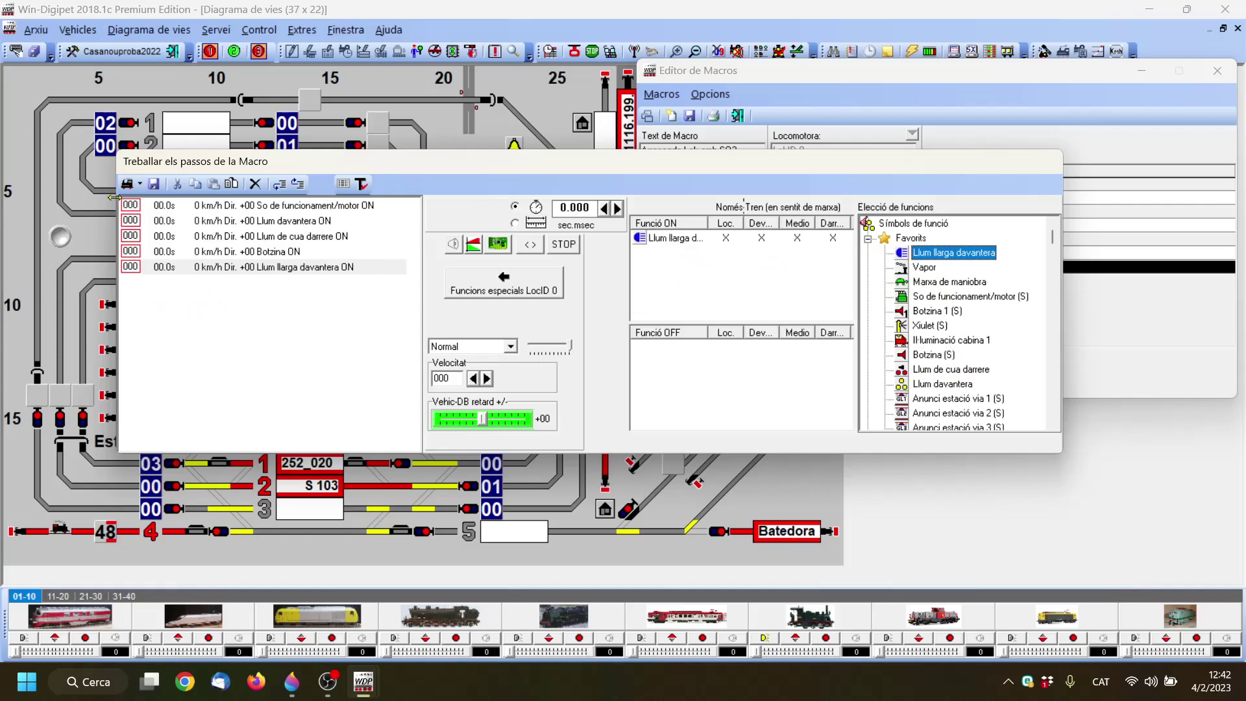
- Add macro steps that switch on Il·luminació cabina 1 and Anunci estació via 1
click(133, 186)
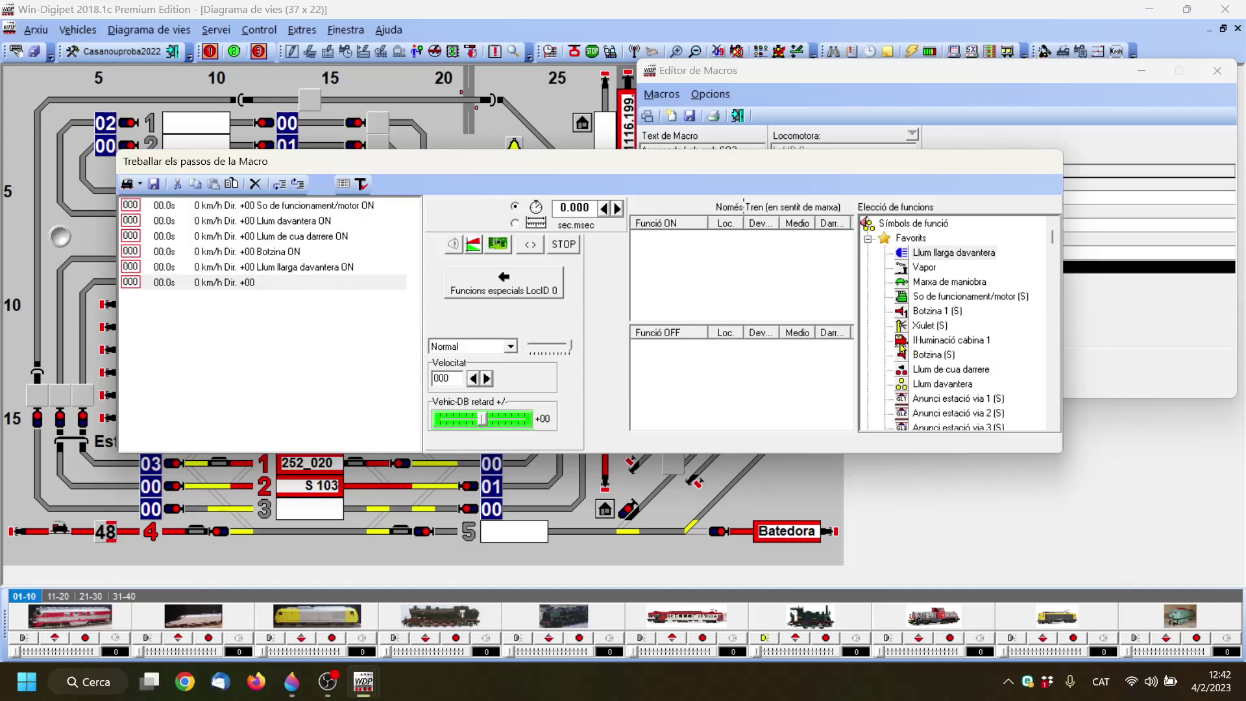
drag(903, 341, 657, 259)
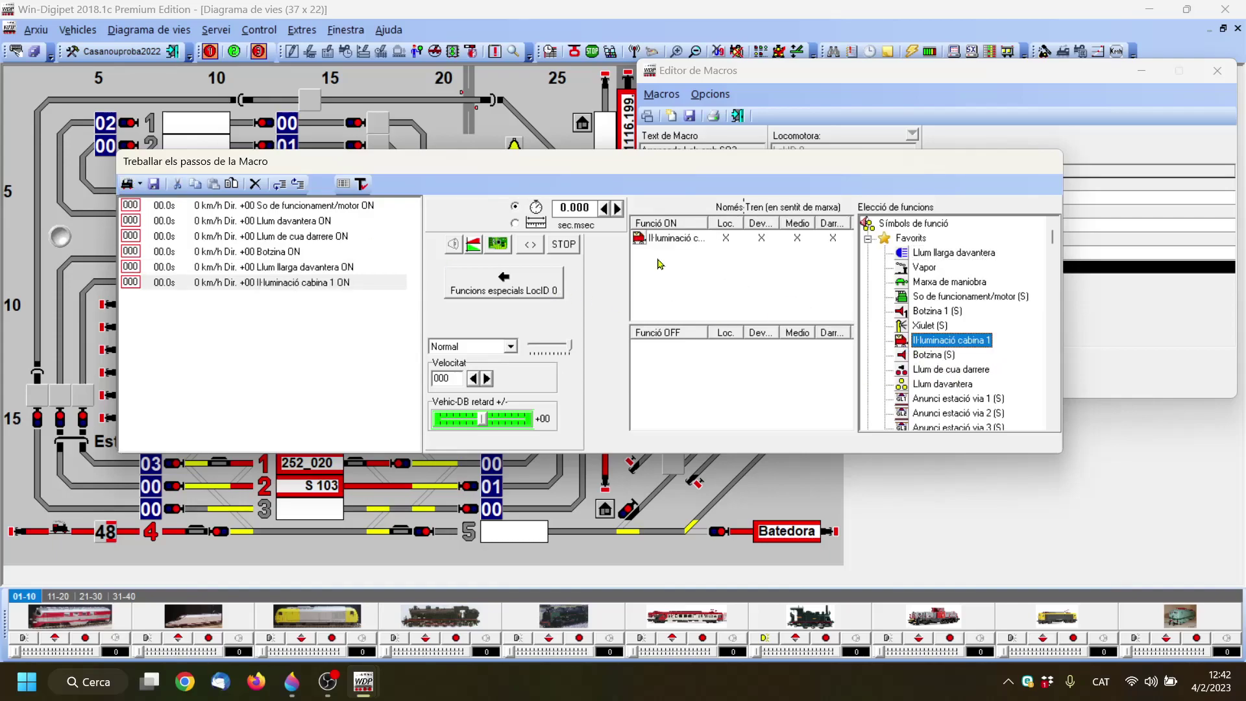
click(205, 323)
drag(906, 403, 665, 265)
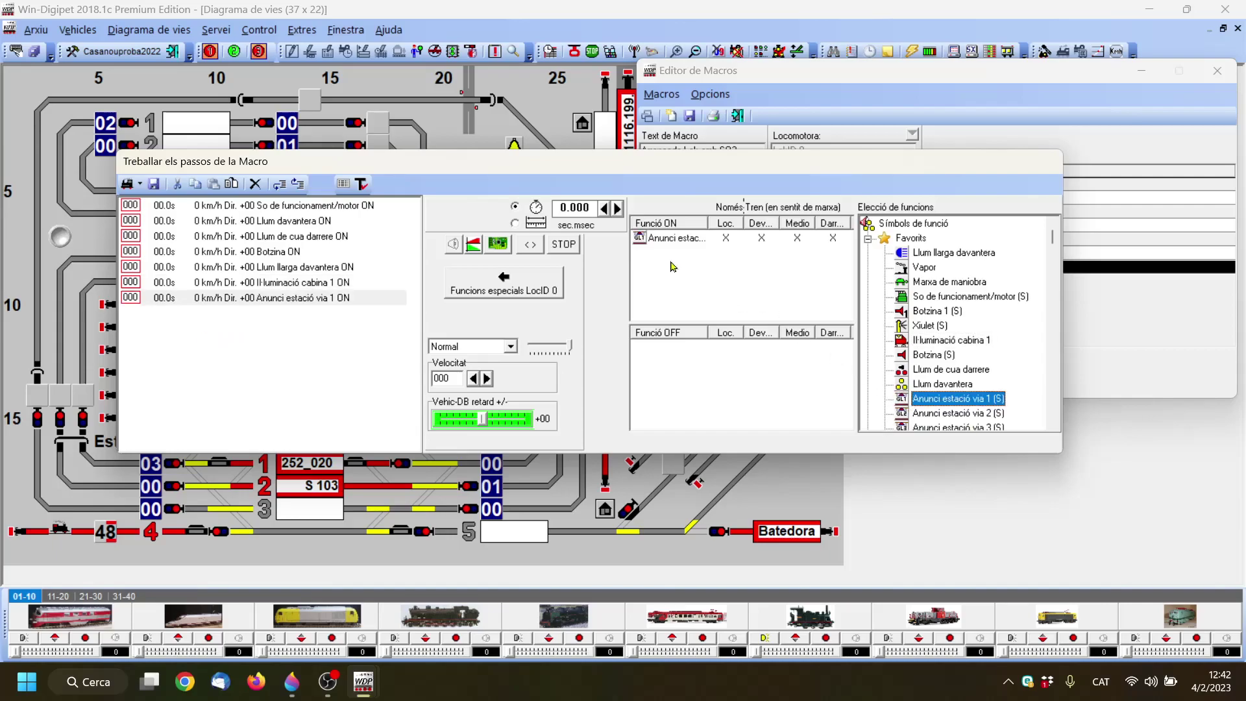
- Save the macro steps and collapse the special functions section
click(154, 185)
click(509, 285)
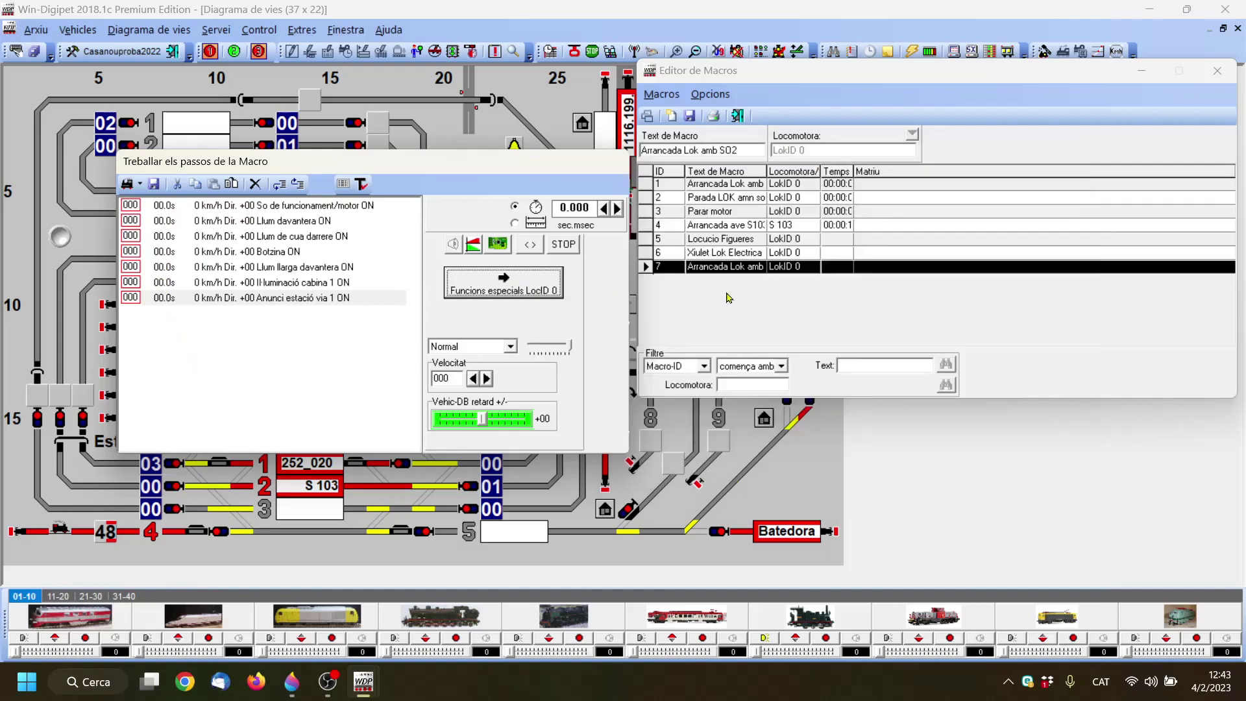
click(511, 287)
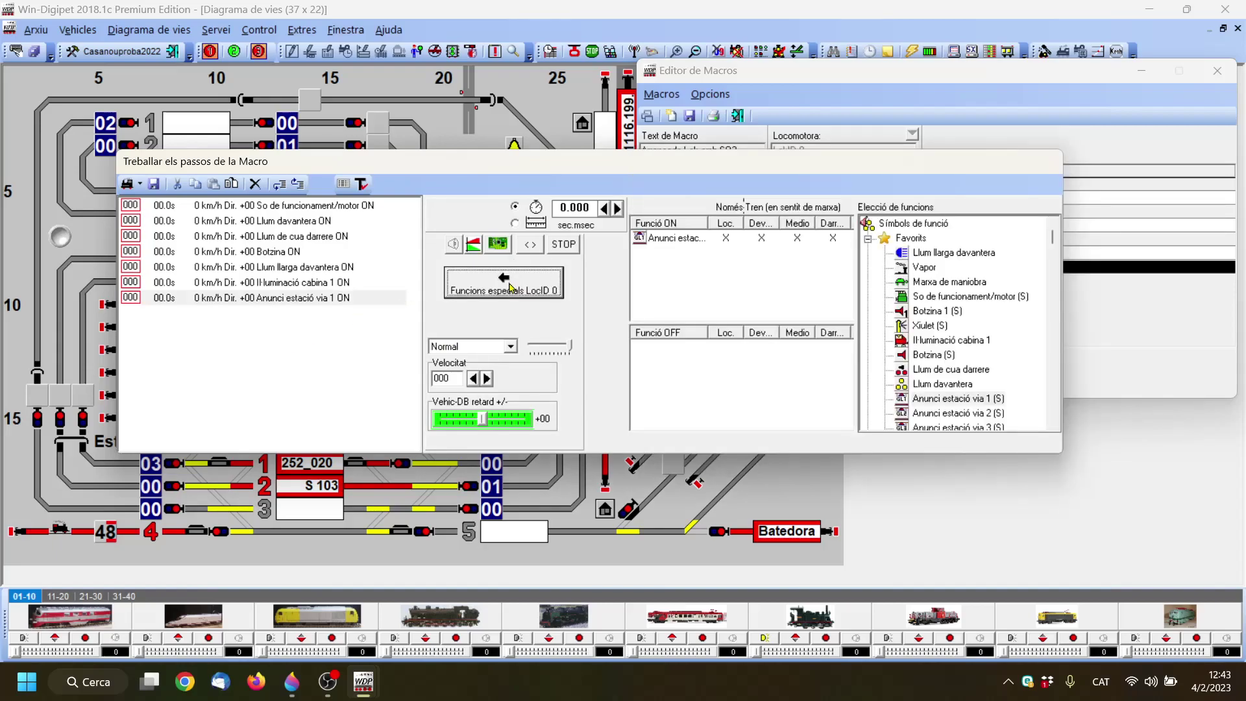
click(510, 286)
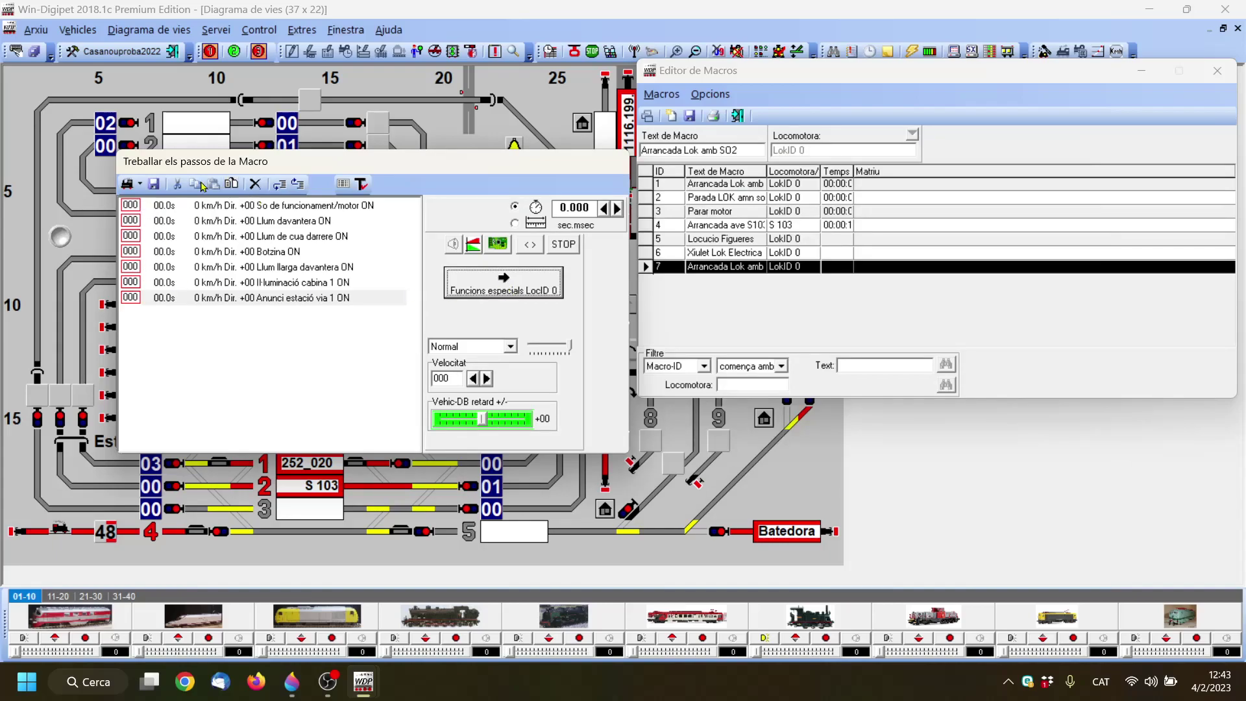
- Set all seven macro steps, from So de funcionament/motor to Anunci estació via 1, to leave the speed unchanged
click(133, 207)
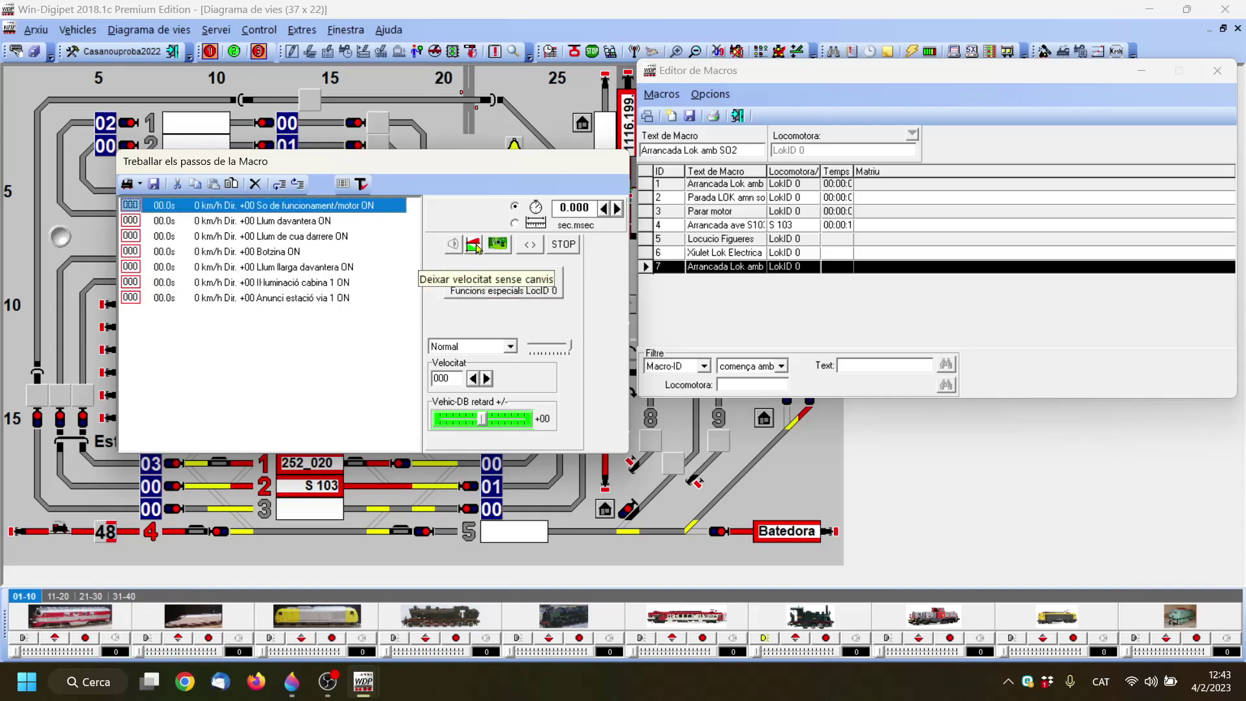
click(474, 245)
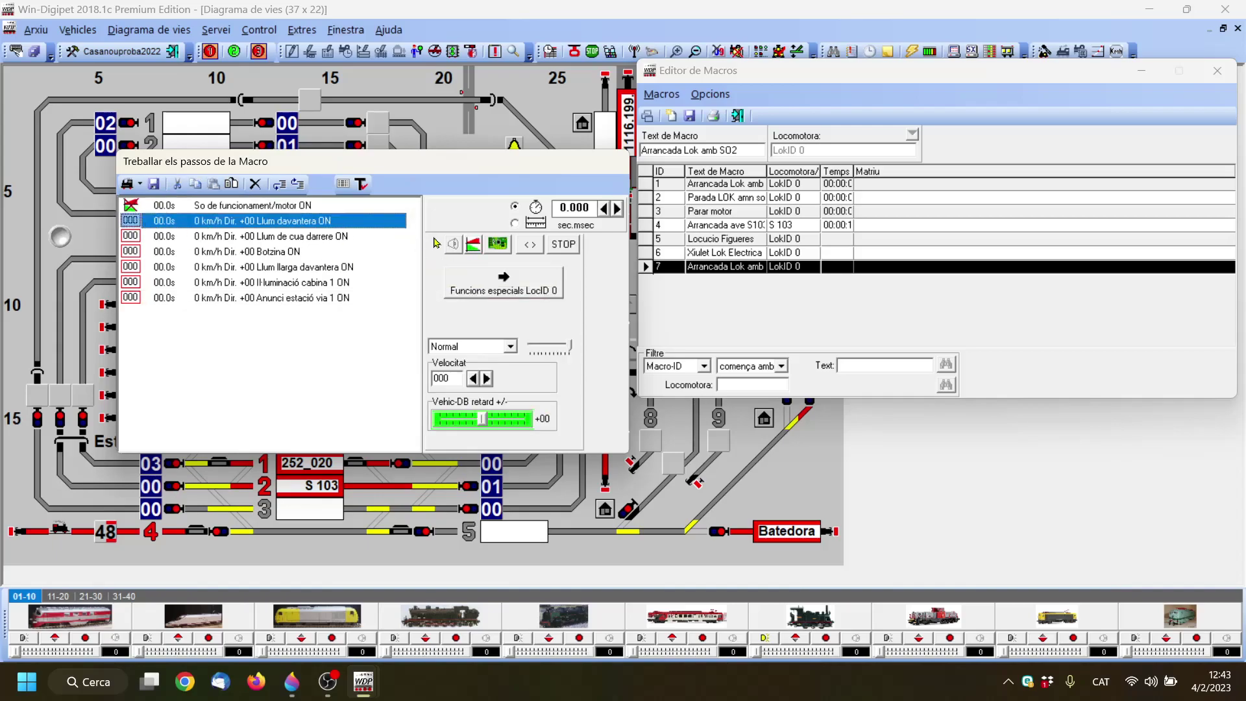
click(473, 245)
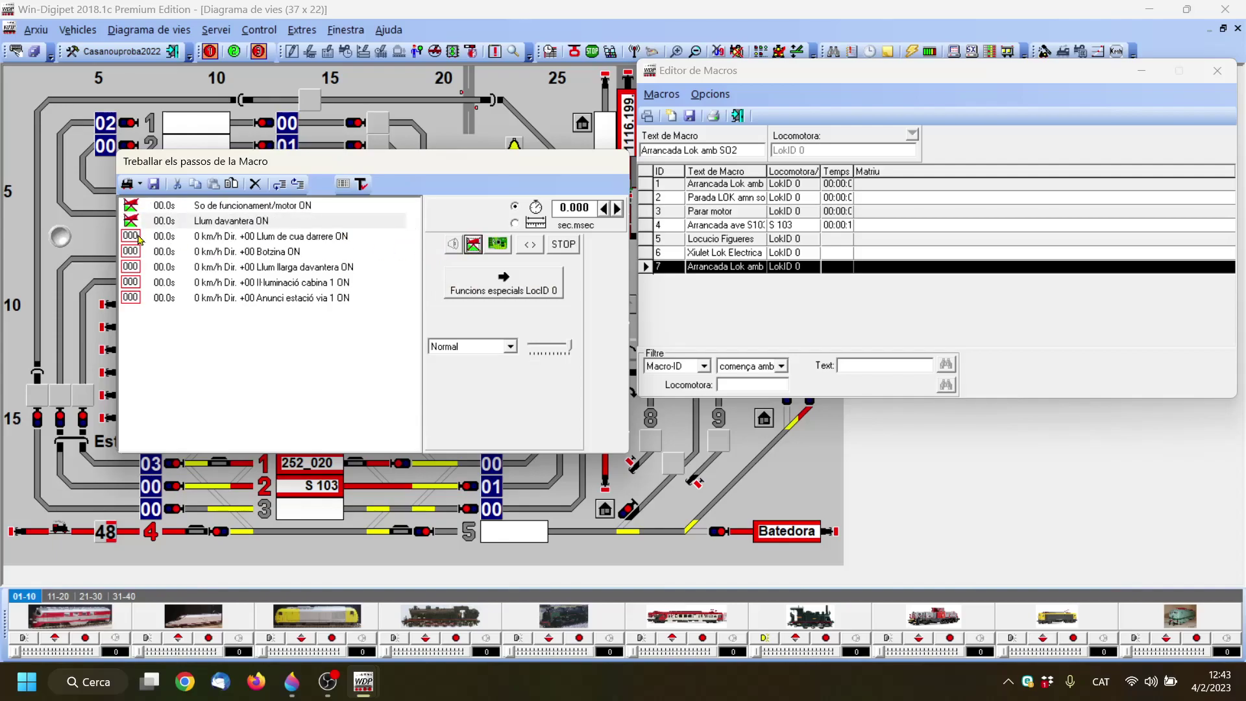
click(473, 245)
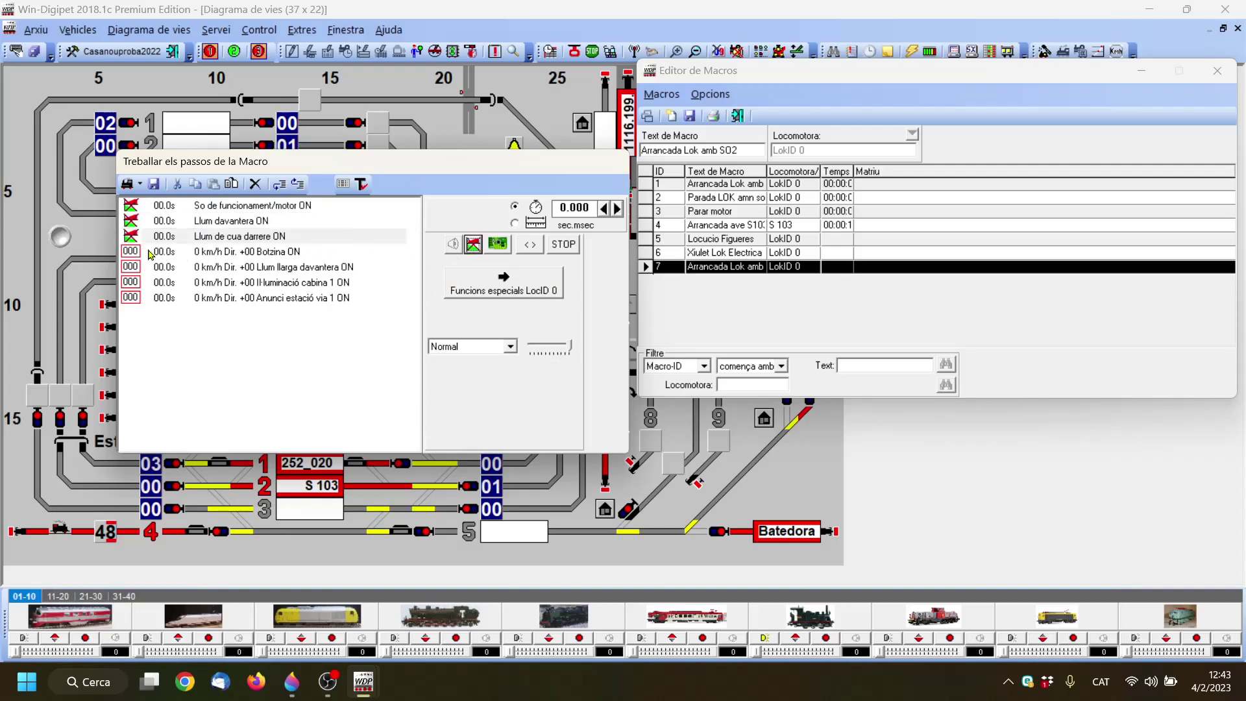
click(468, 245)
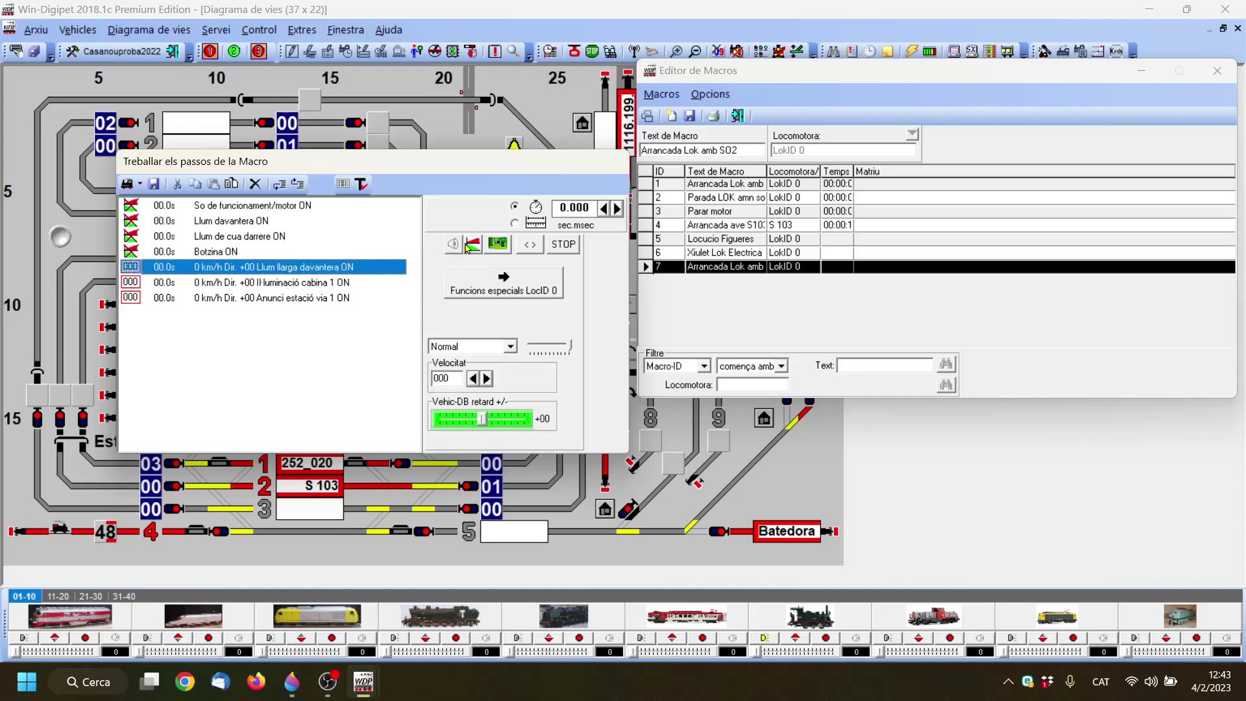
click(467, 246)
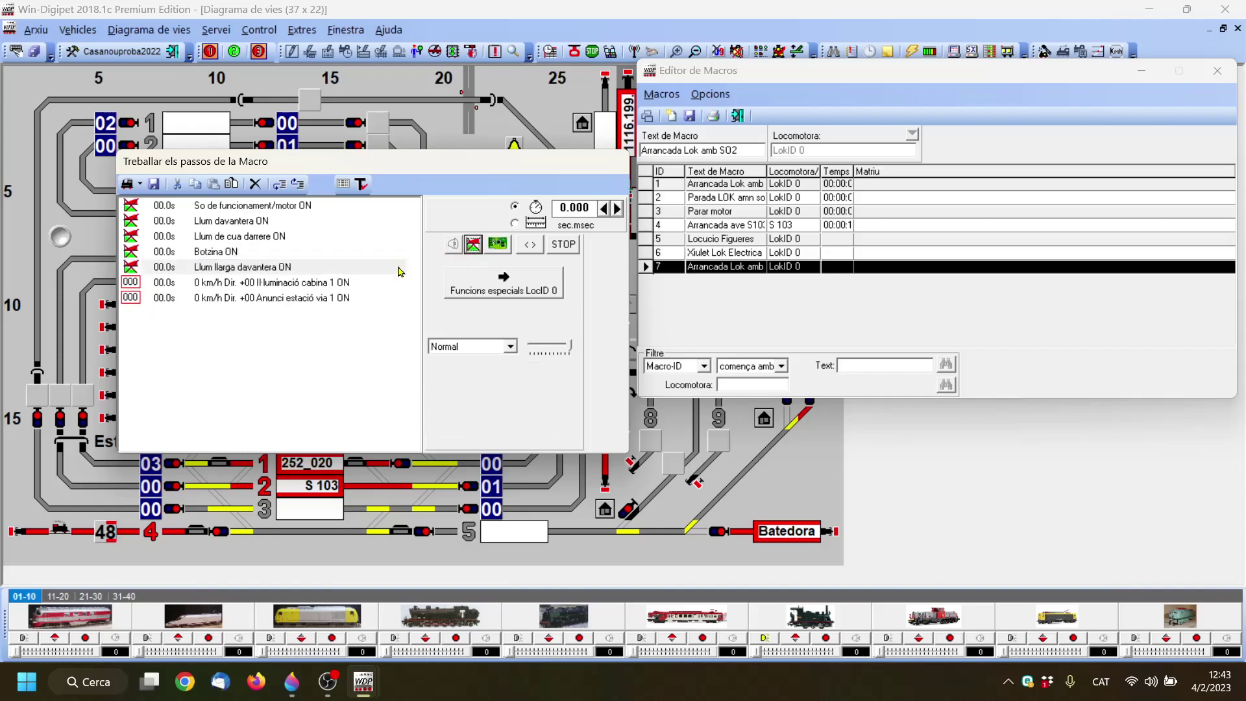
click(472, 248)
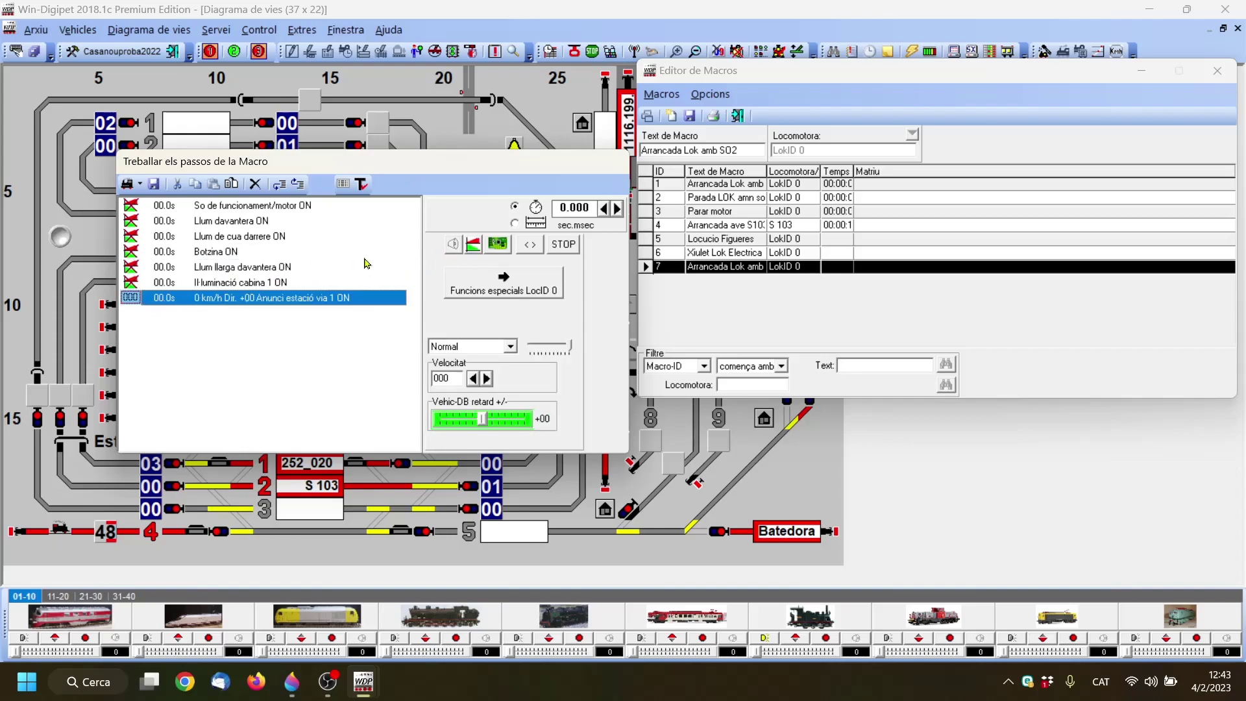
click(474, 246)
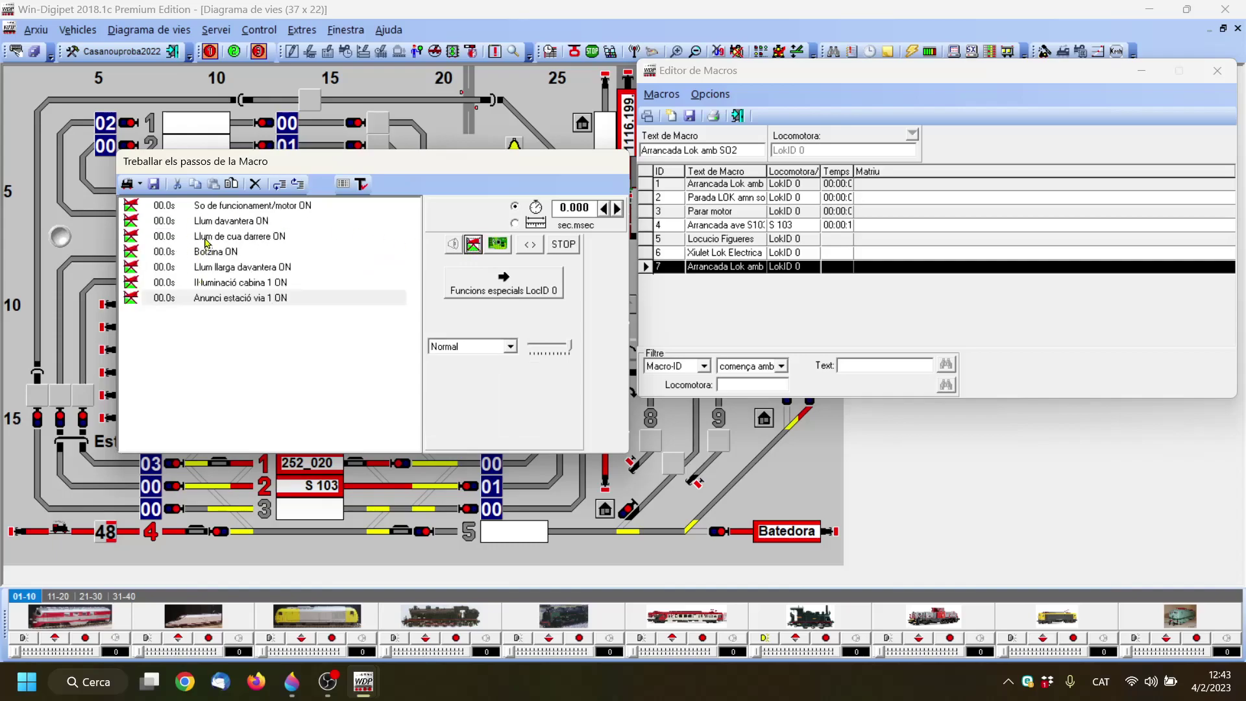
- Set the delay of the Llum davantera step to 3.0 seconds
click(164, 207)
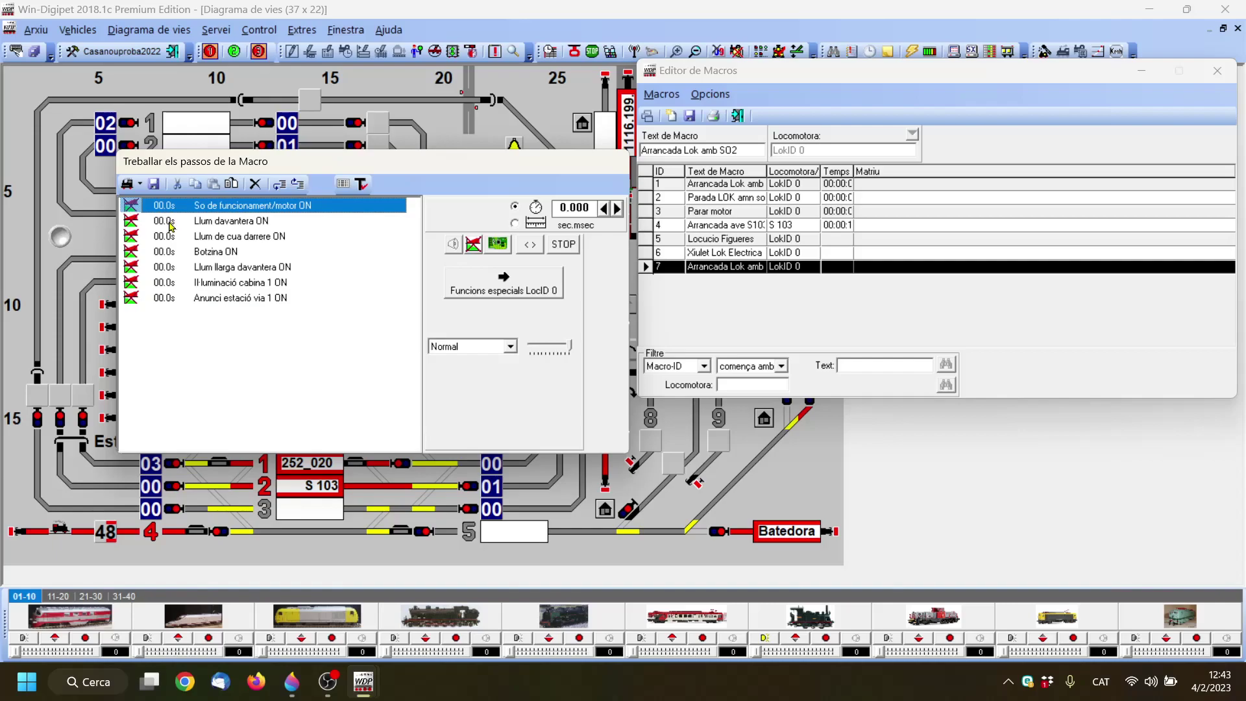
click(171, 222)
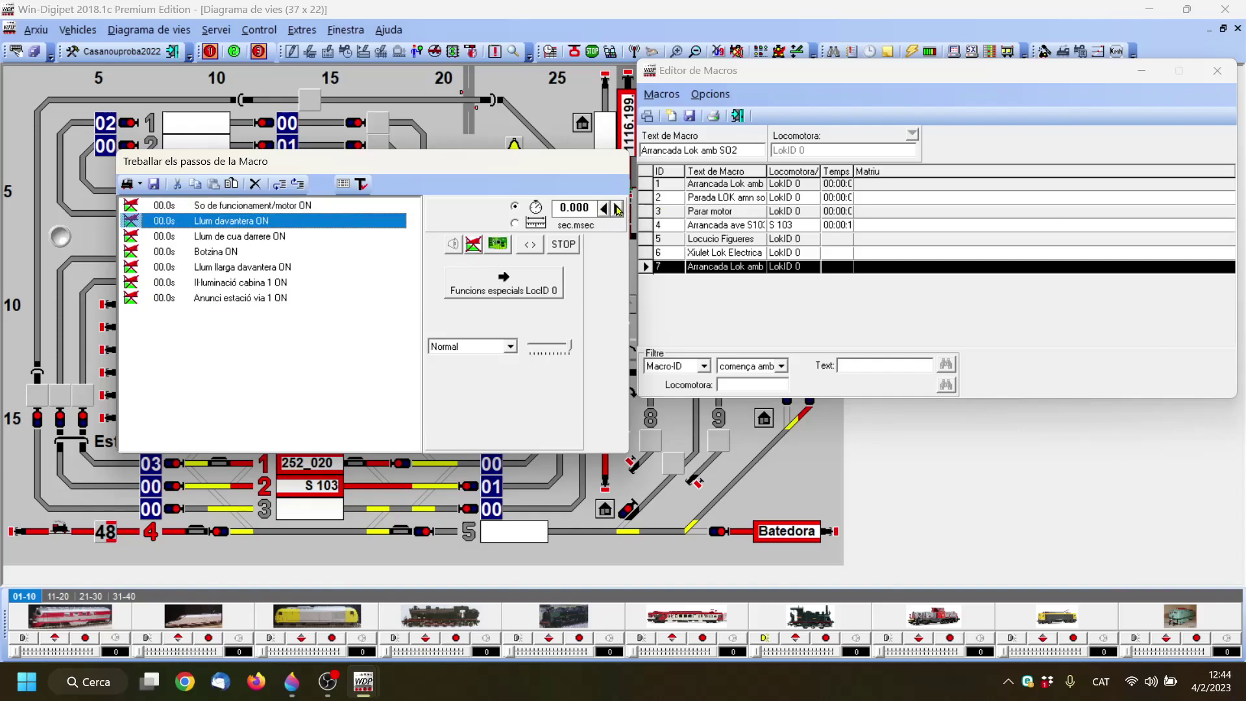
click(617, 209)
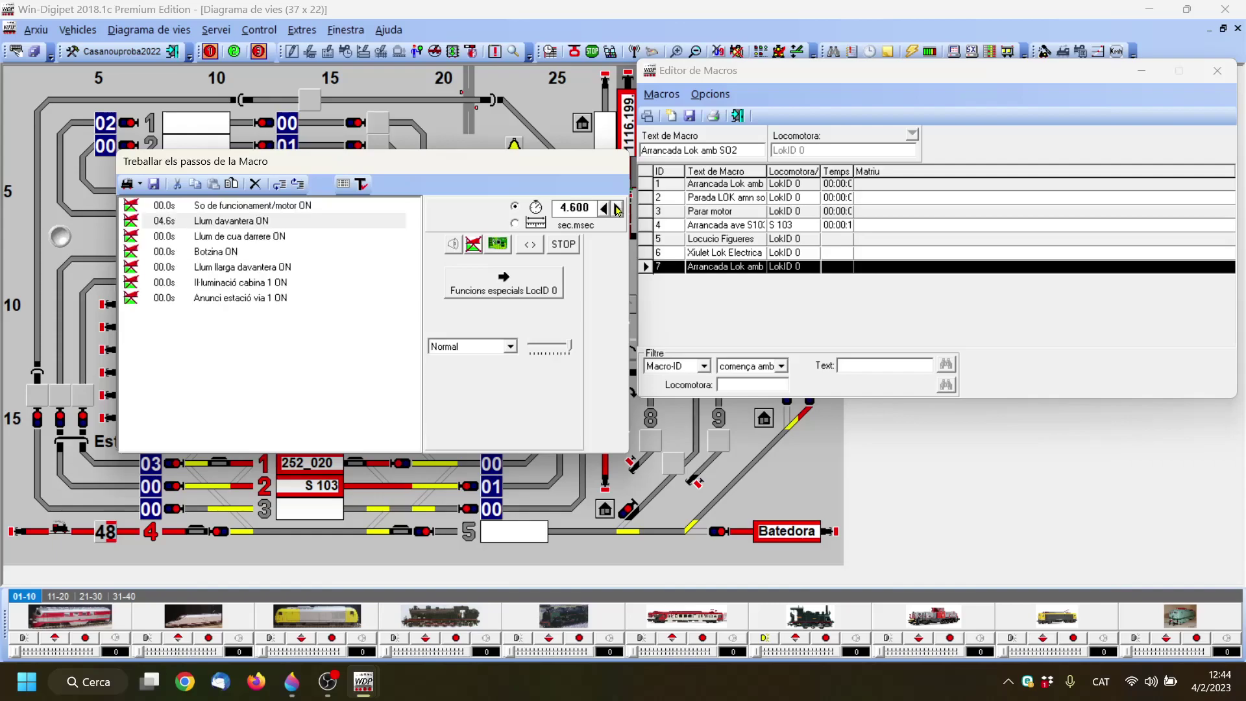
click(605, 212)
click(605, 211)
click(605, 212)
click(604, 211)
click(605, 211)
click(605, 212)
click(605, 212)
- Set the delay of the Llum de cua darrere step to 3.0 seconds
click(164, 237)
click(618, 211)
click(619, 212)
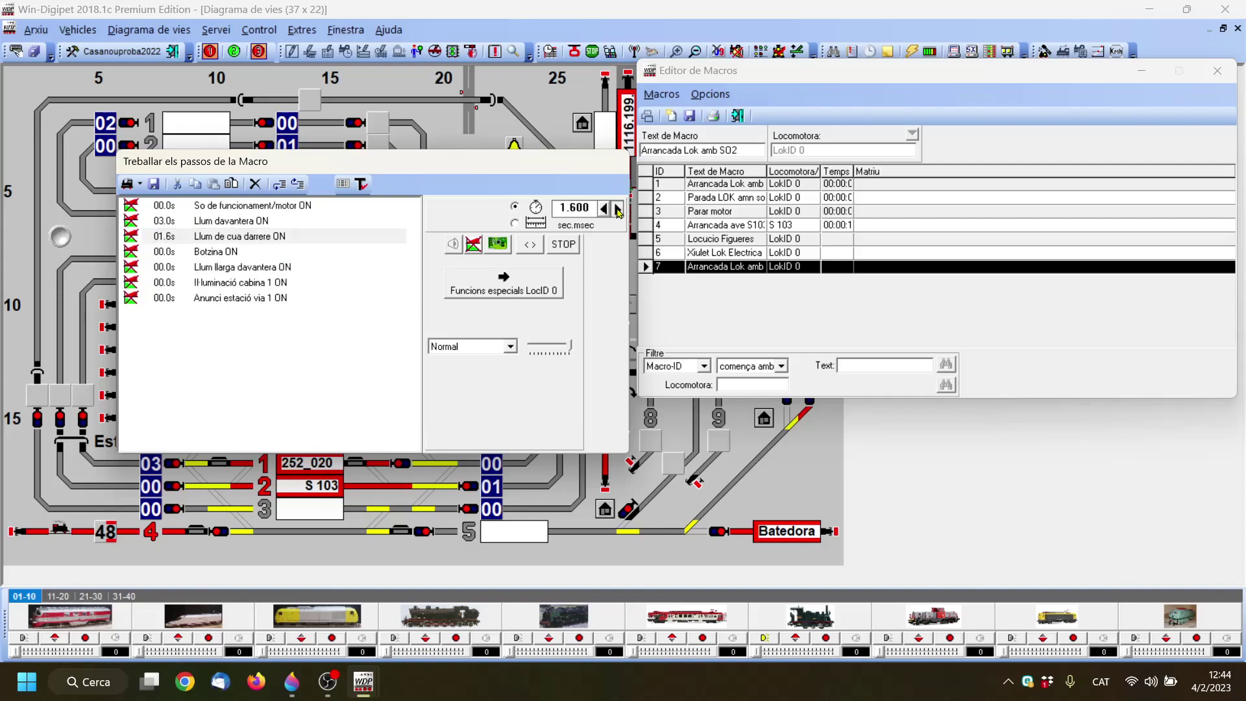
click(618, 209)
click(604, 209)
click(604, 209)
click(604, 208)
click(604, 209)
click(604, 209)
click(605, 208)
click(604, 209)
- Set the delay of the Botzina step to 2.5 seconds
click(170, 258)
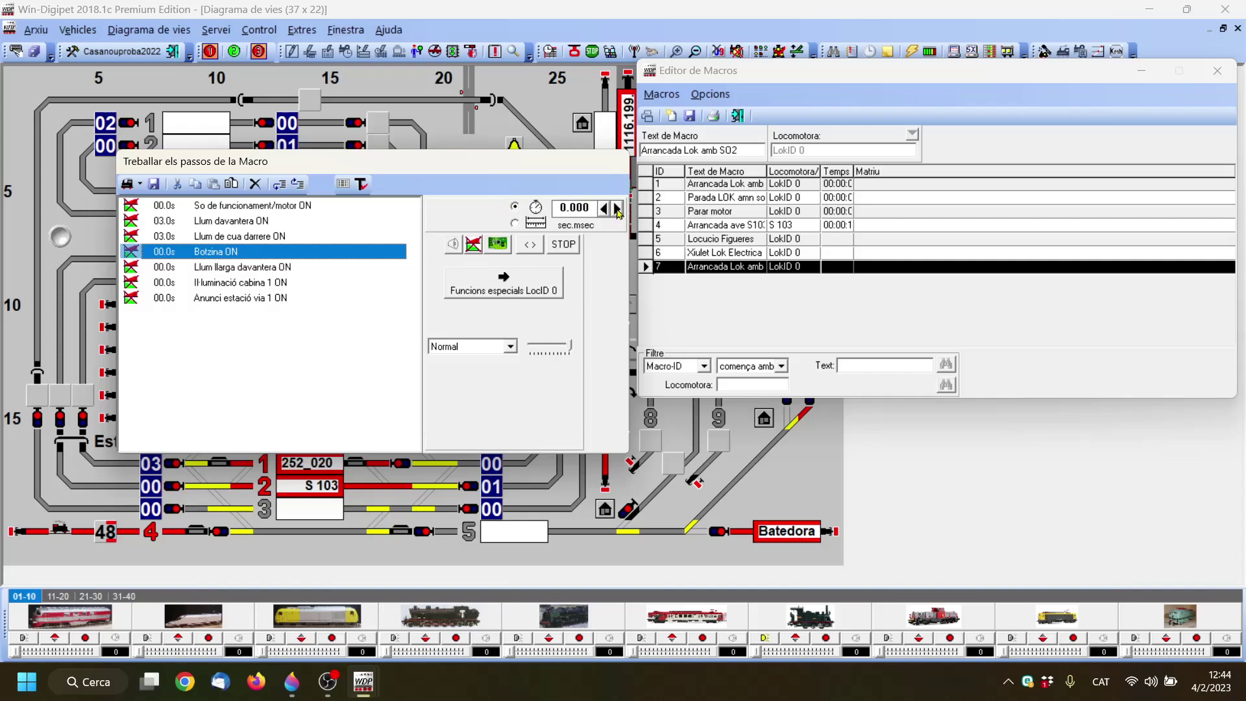
click(617, 208)
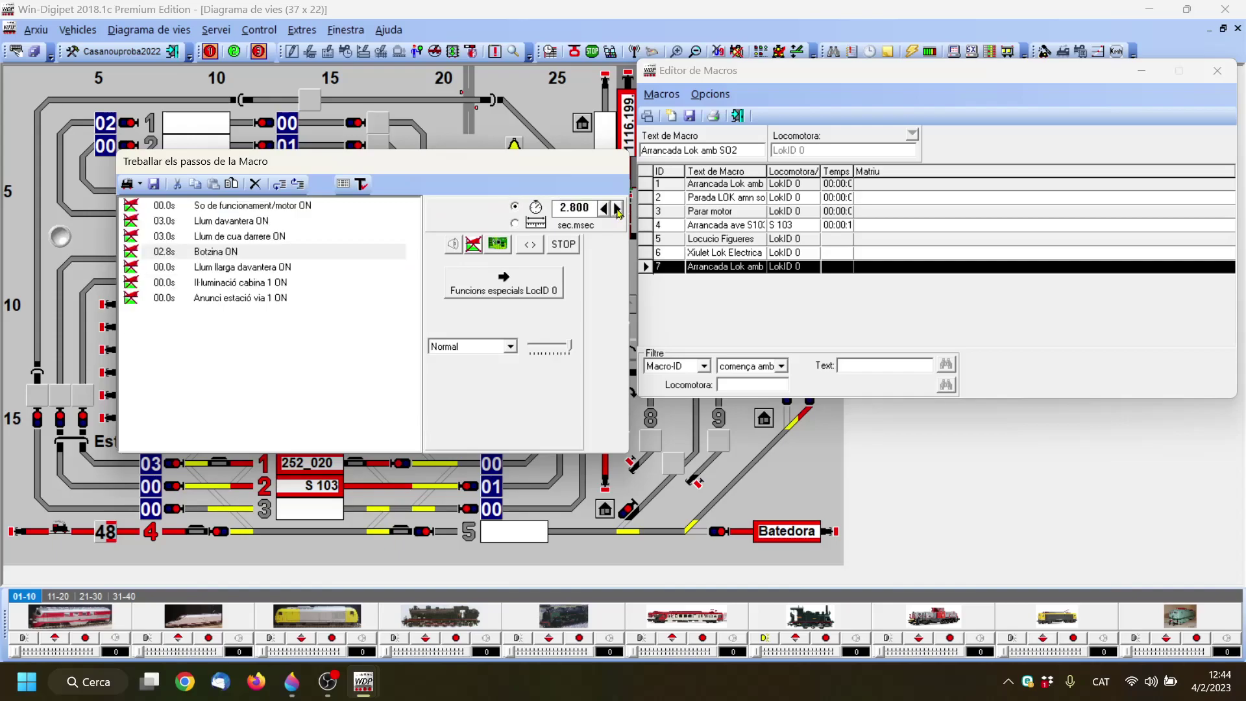
click(617, 208)
click(604, 208)
- Set the delay of the Llum llarga davantera step to 3.0 seconds
click(180, 268)
click(618, 208)
click(618, 208)
click(617, 208)
click(618, 208)
click(618, 208)
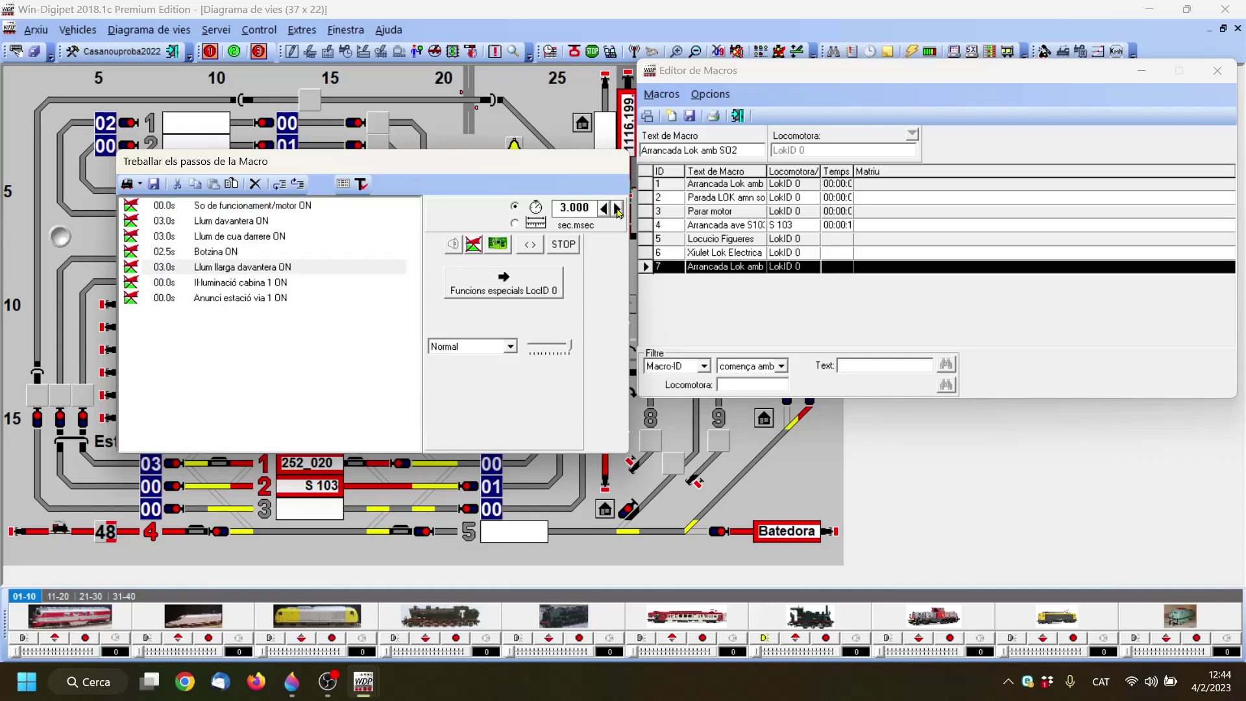
- Set the delay of Il·luminació cabina 1 to 2.5 seconds and of Anunci estació via 1 to 3.0 seconds
click(183, 283)
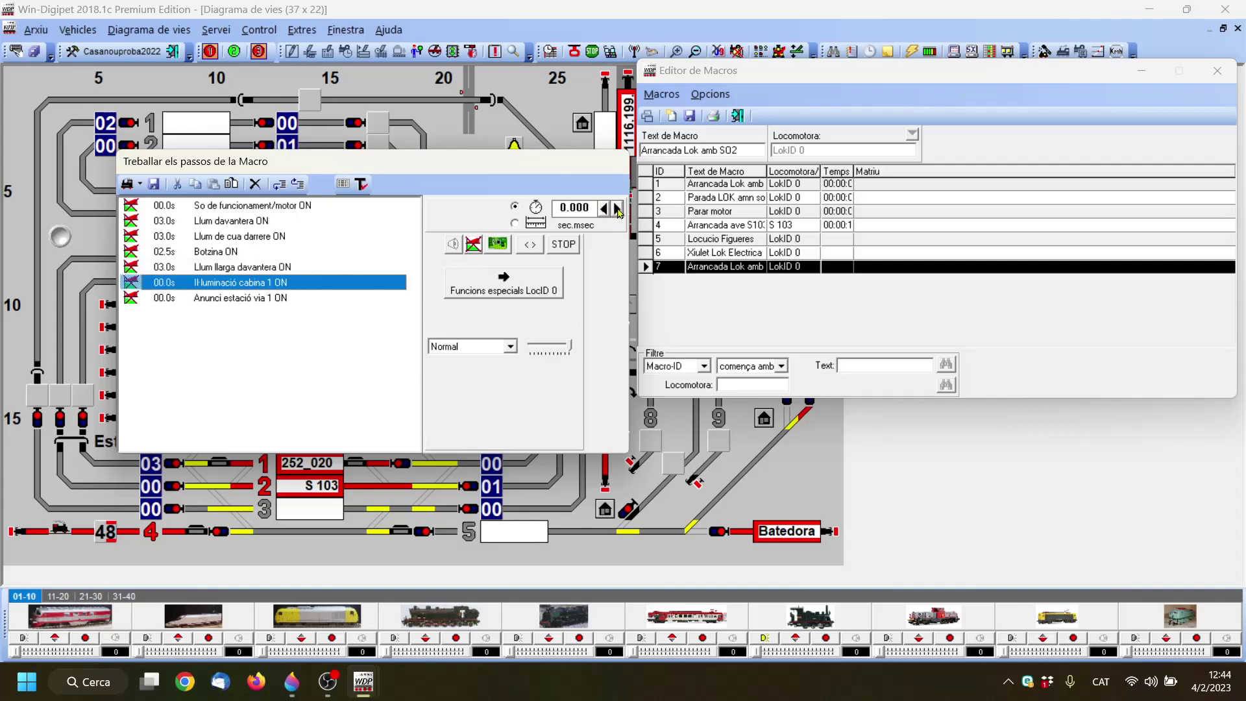
click(617, 209)
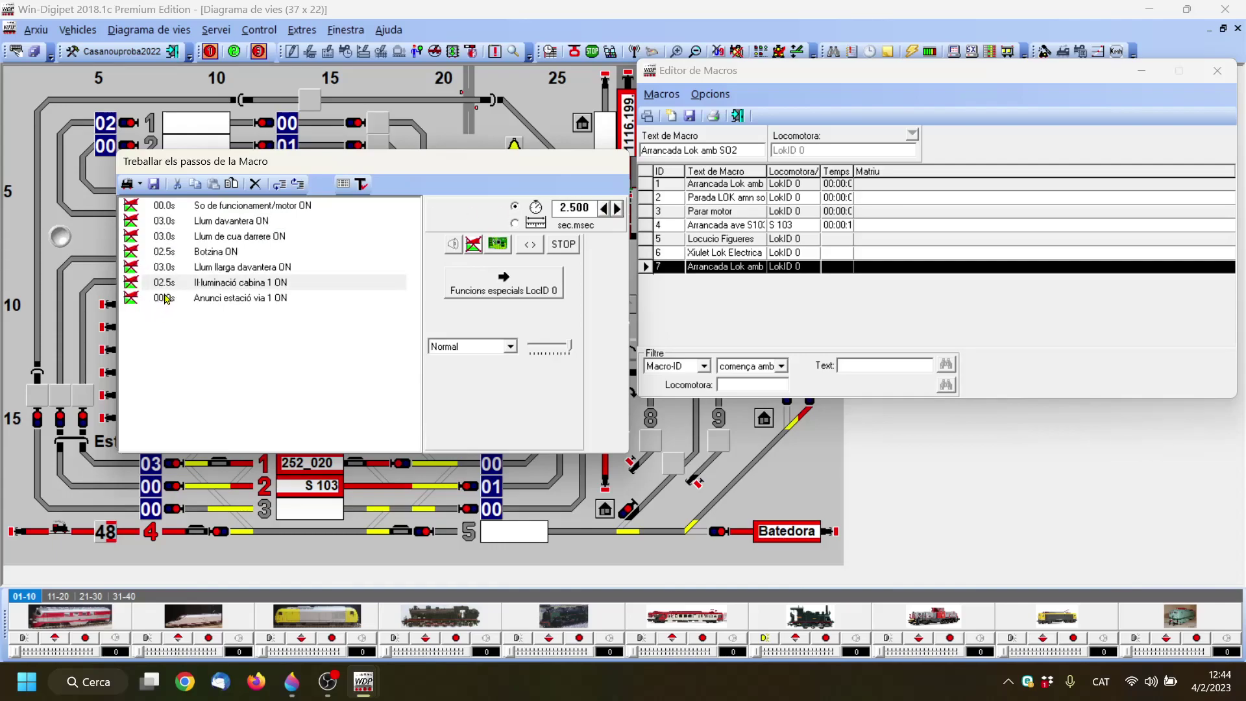
click(166, 299)
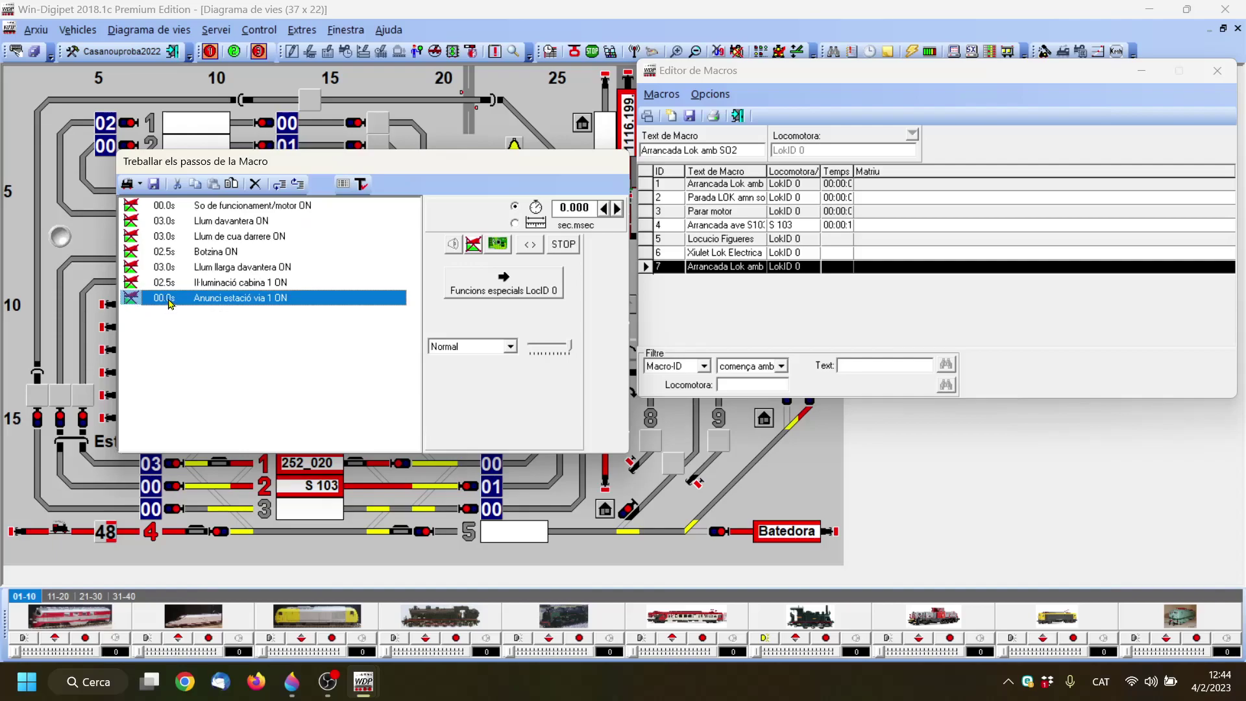
click(617, 208)
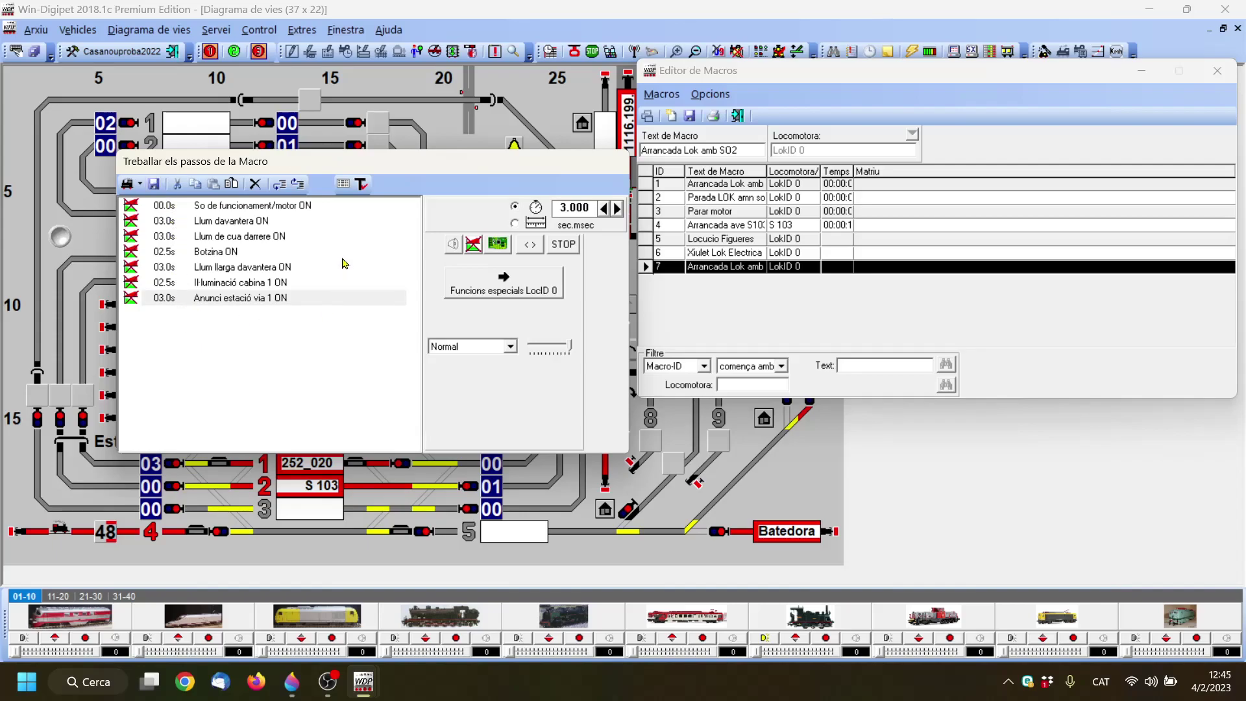
- Switch the macro to test mode, assign locomotive 4020 as the test vehicle and run the test
click(362, 183)
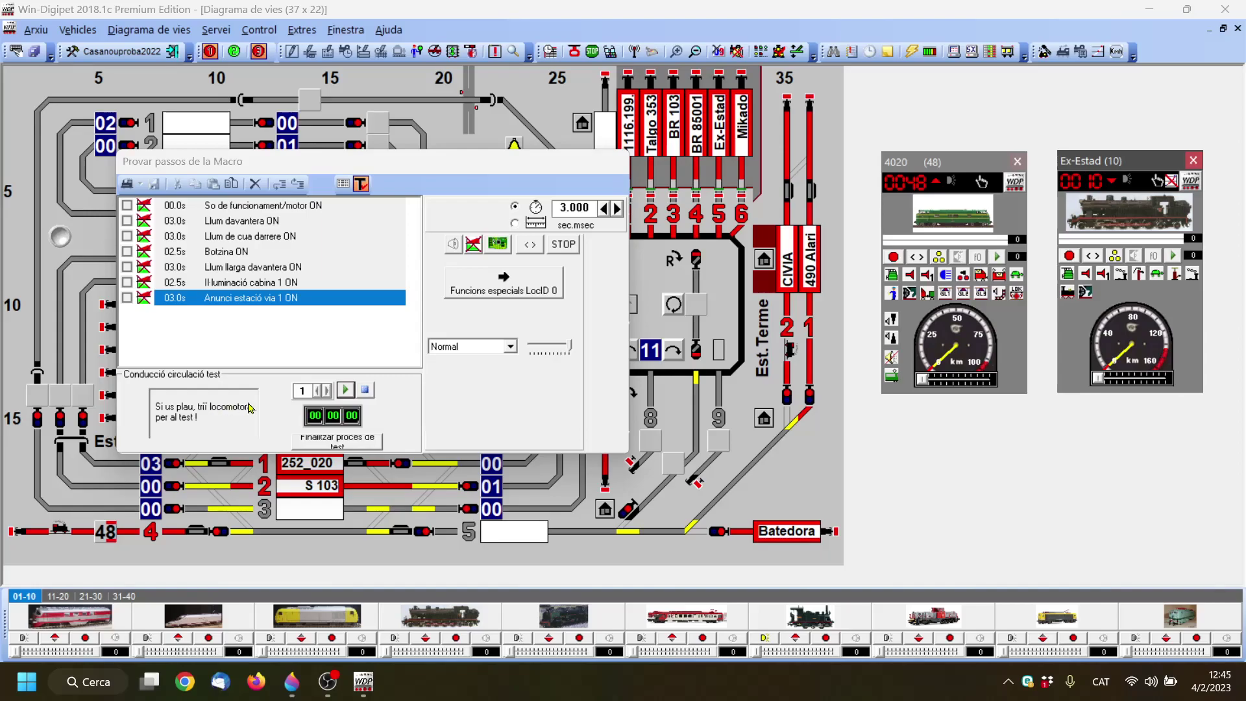
click(958, 224)
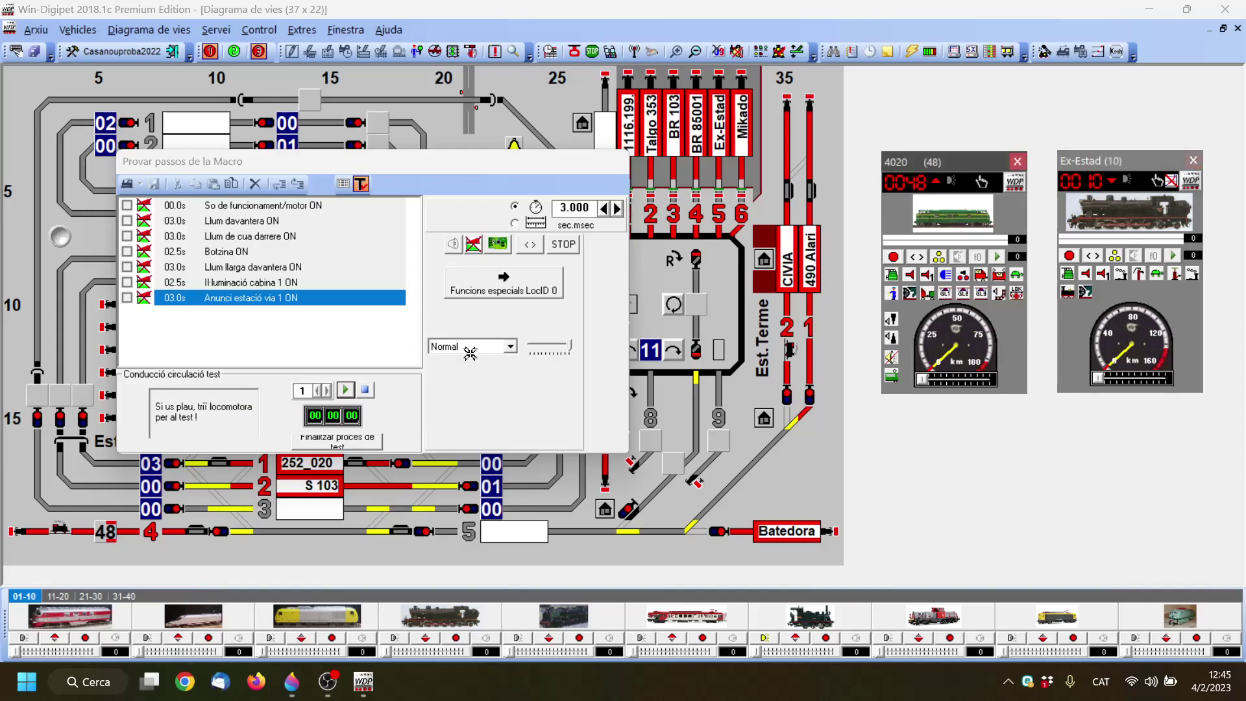
drag(192, 412, 194, 415)
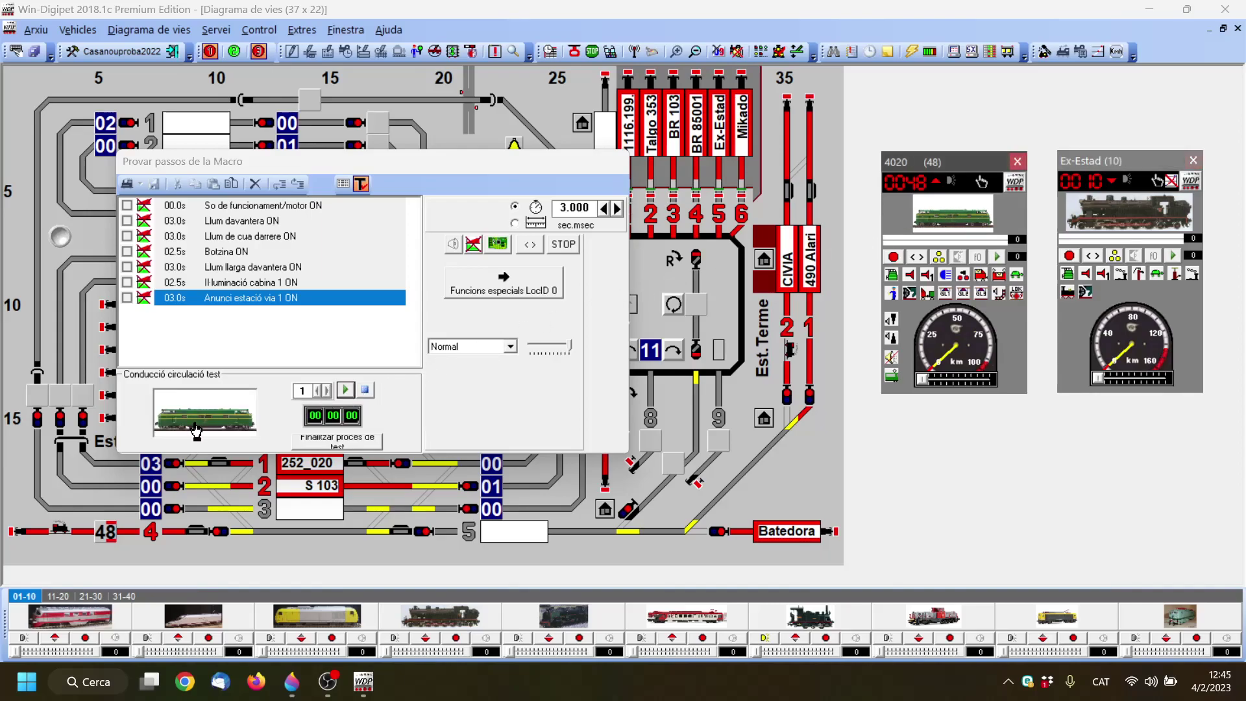
click(346, 391)
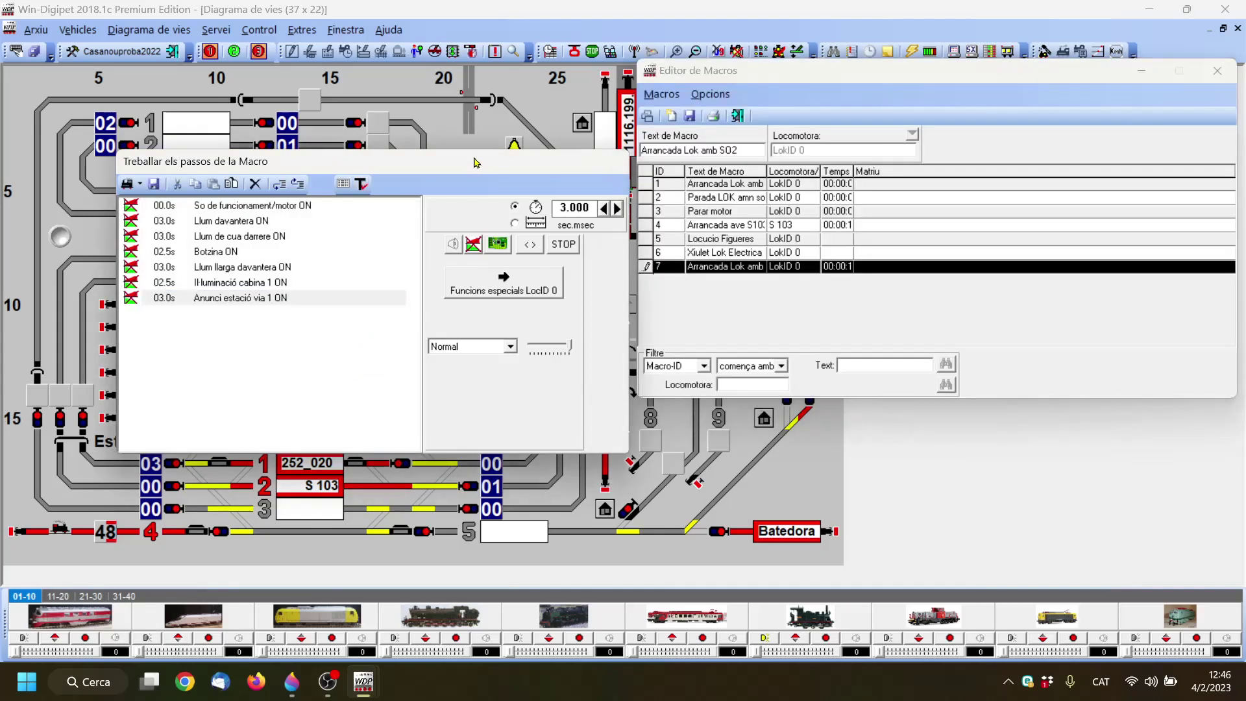
- Move the macro steps window higher, test the macro again with locomotive 4020 and end the test process
drag(477, 167, 467, 65)
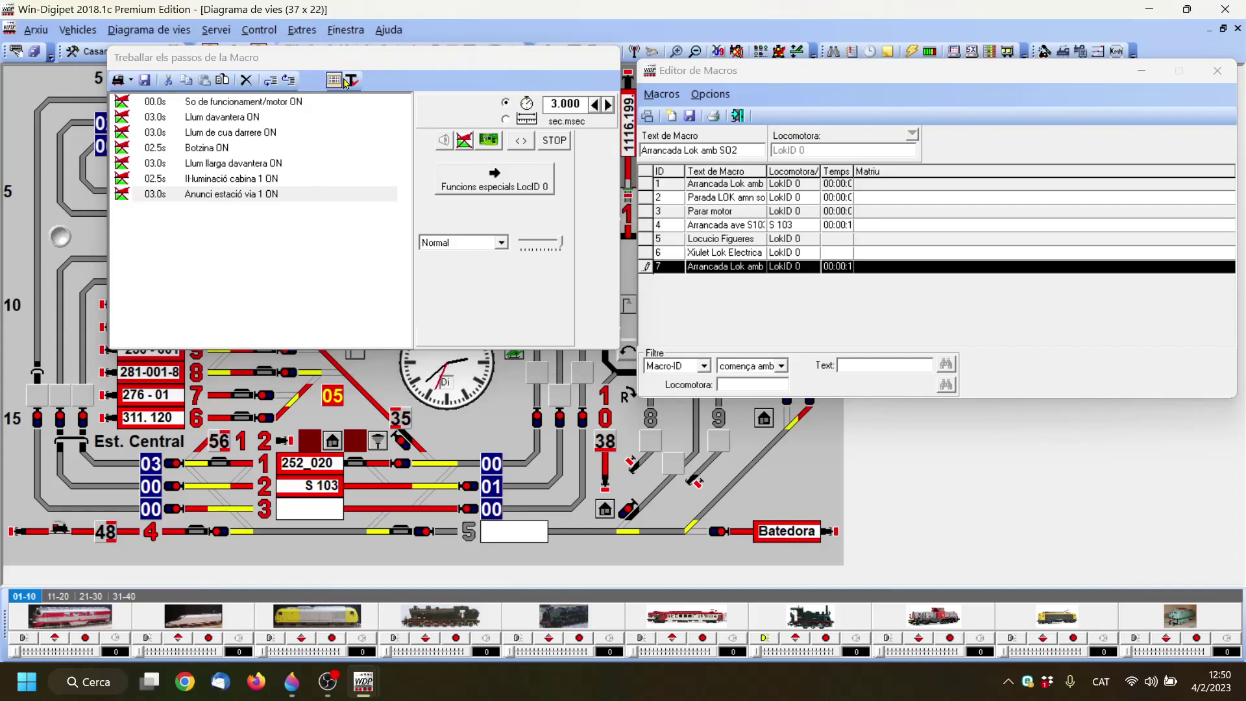
click(352, 80)
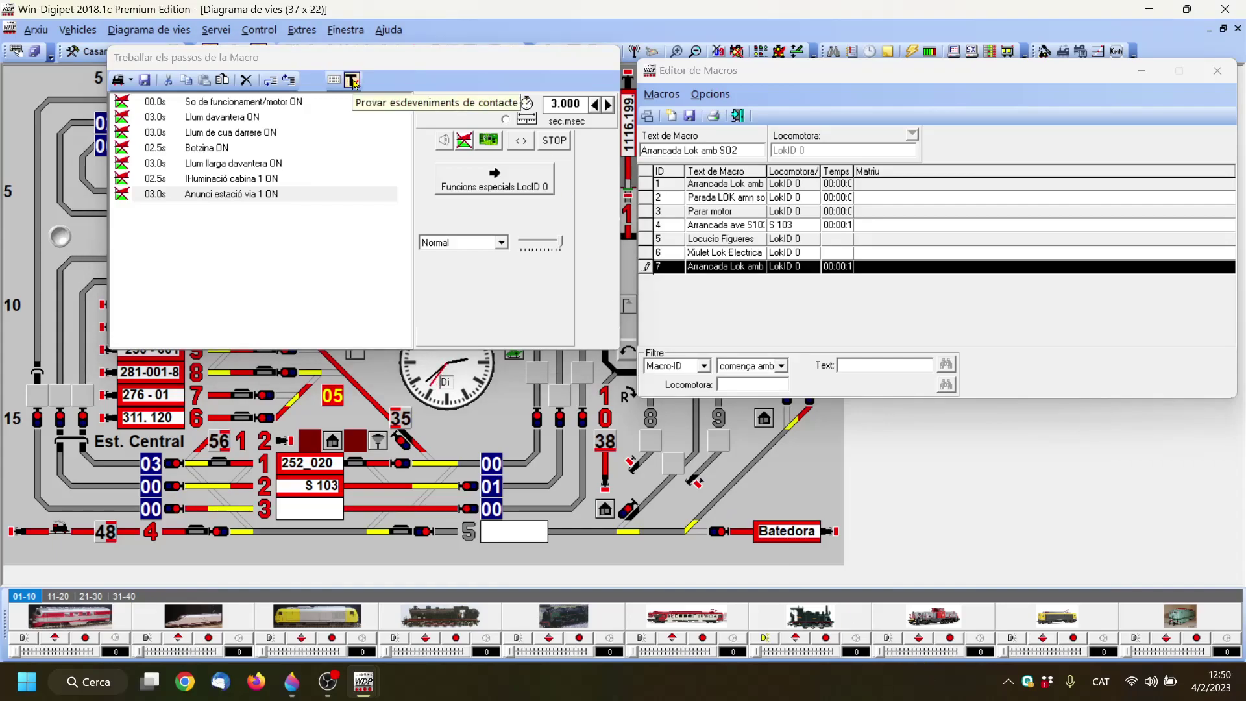
click(352, 80)
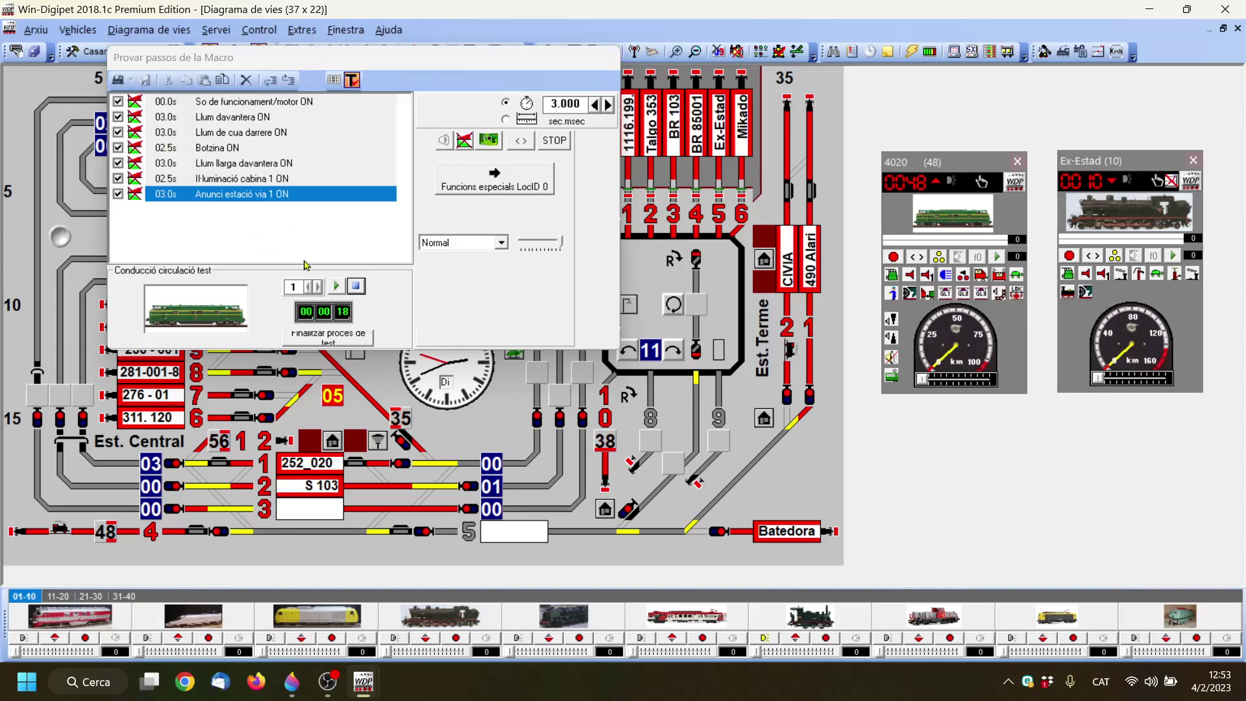
click(331, 337)
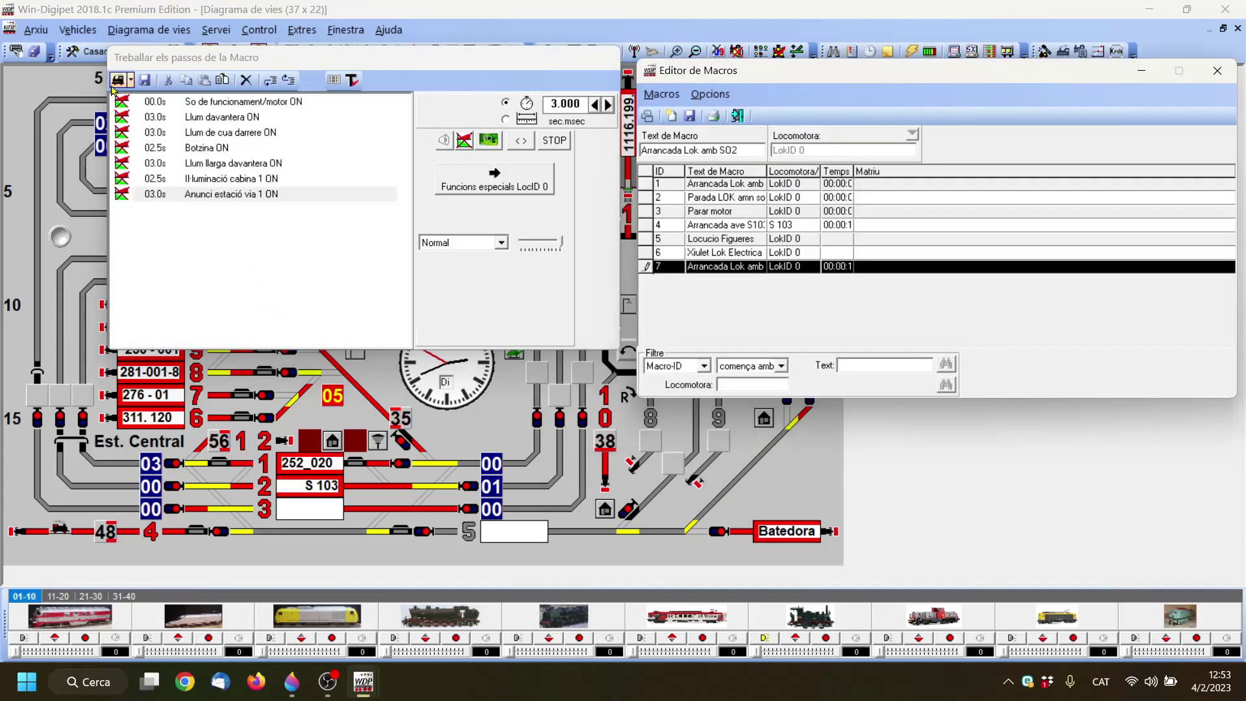
- Append a Reproduir el so step to the end of the macro
click(131, 79)
click(161, 123)
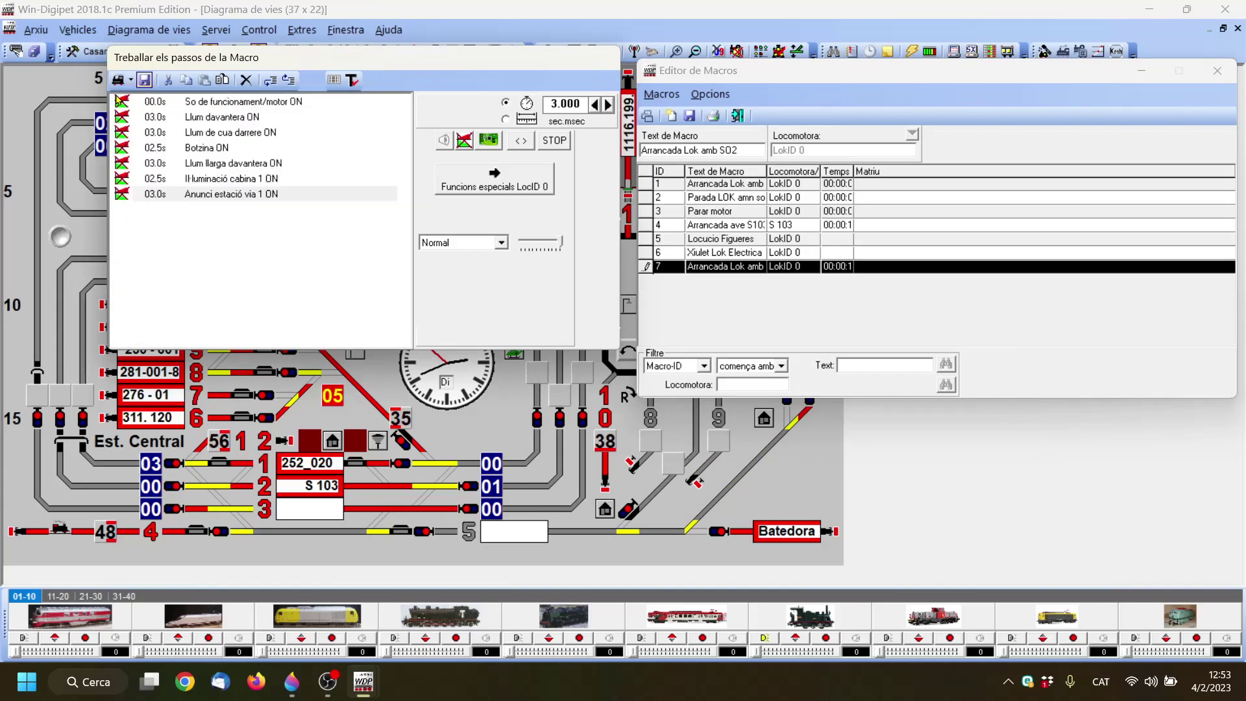
click(130, 79)
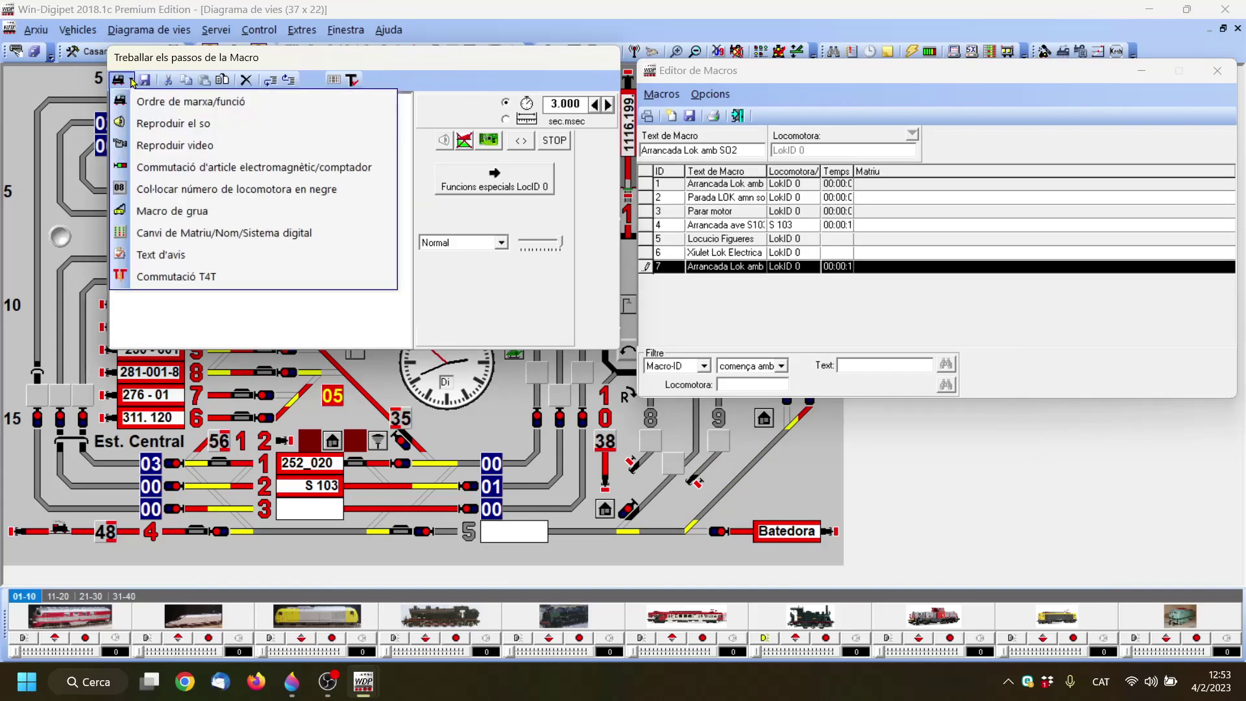
click(149, 123)
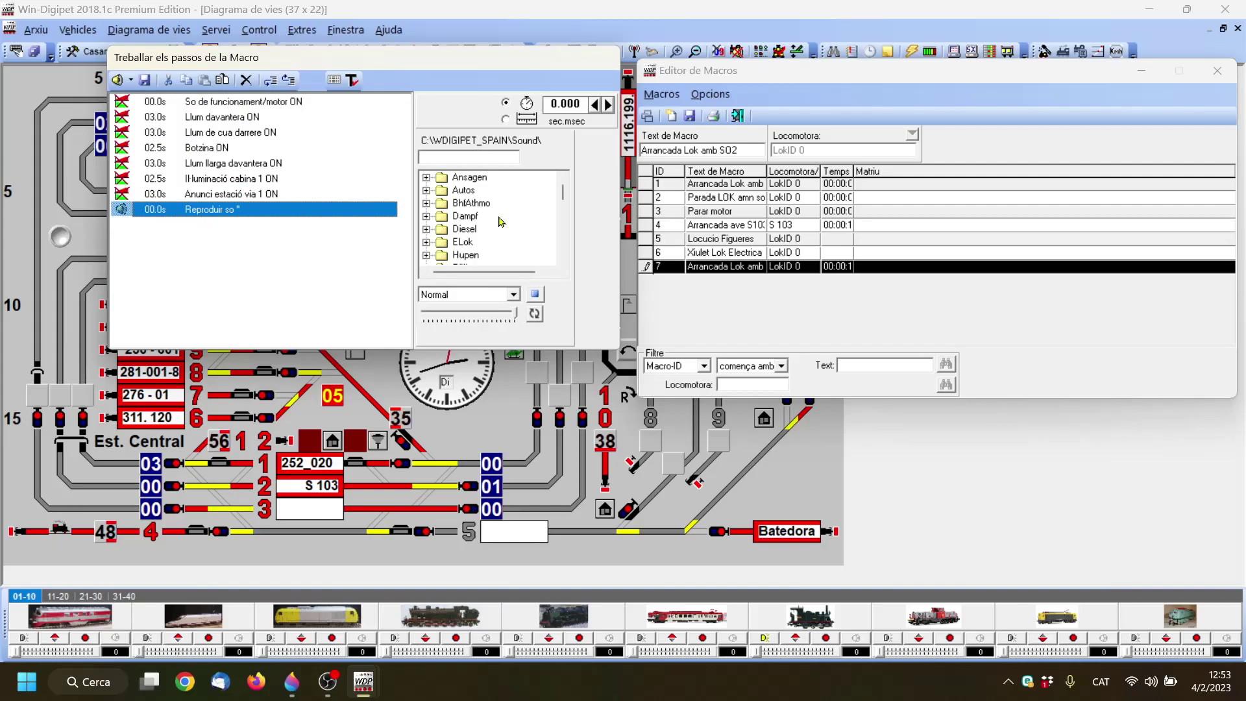
- Assign the sound file S MD Bcn.wav from the RENFE folder to the new sound step
scroll(504, 238, down, 7)
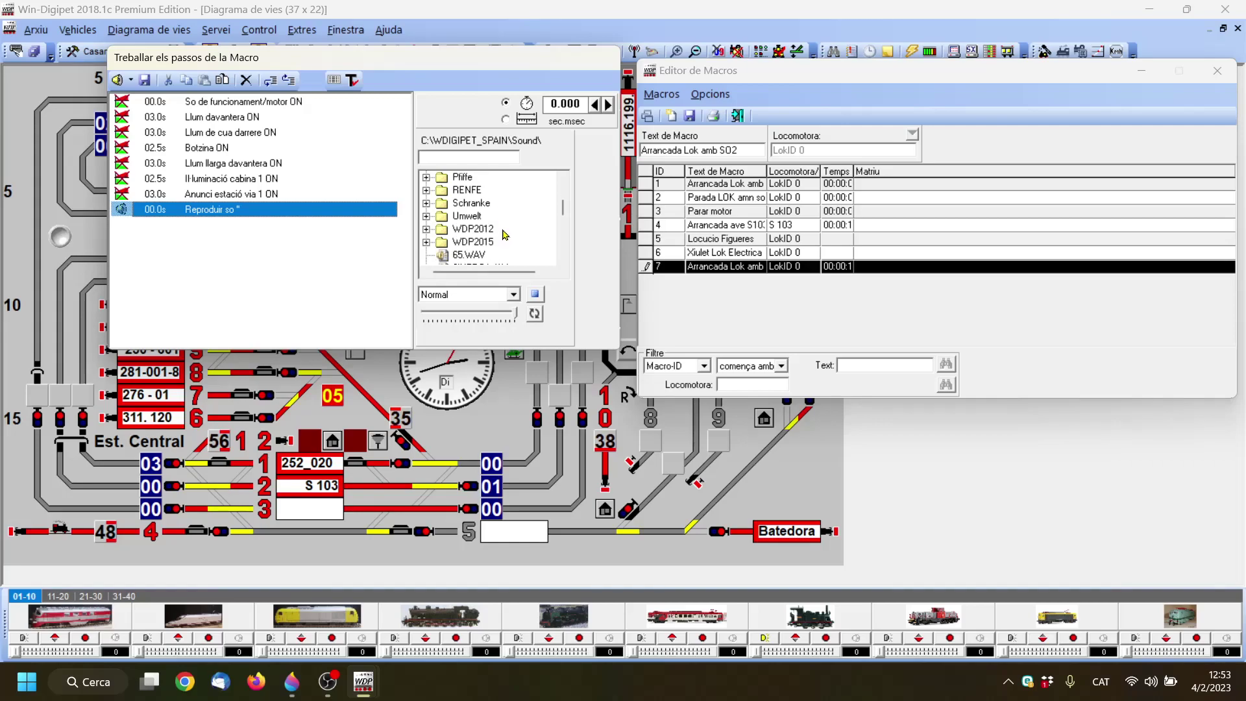
click(425, 189)
scroll(541, 231, down, 3)
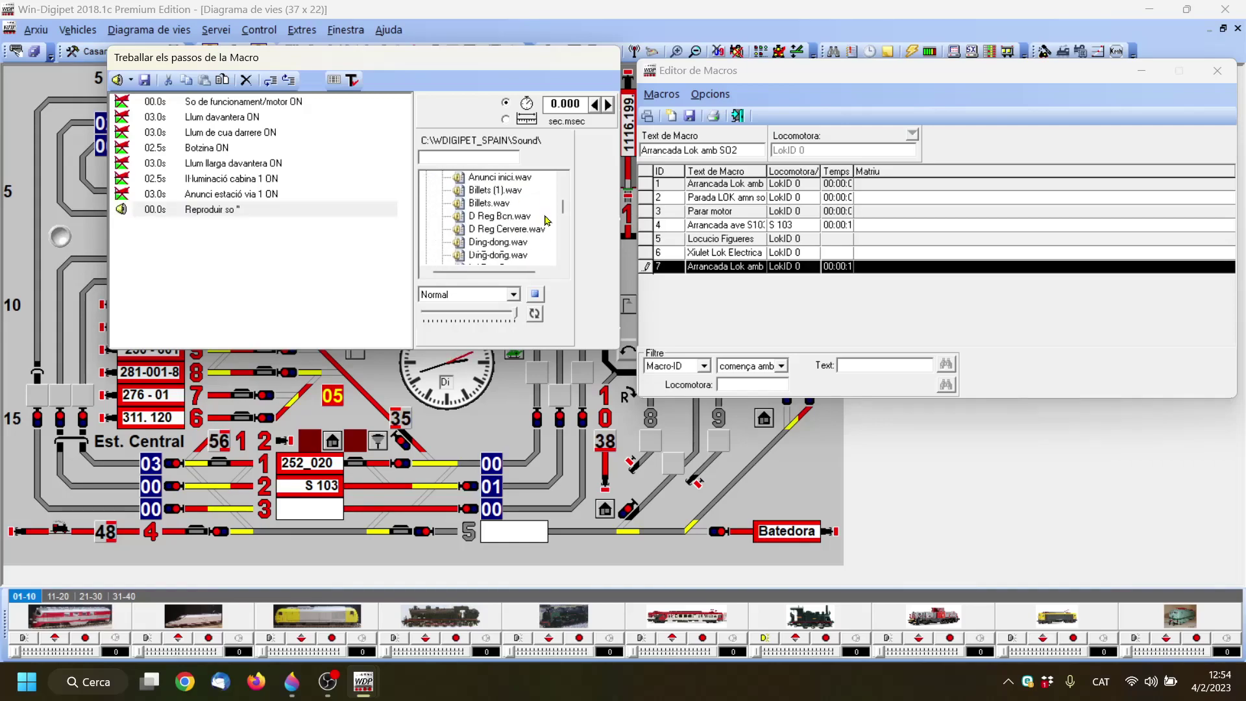
scroll(545, 221, down, 4)
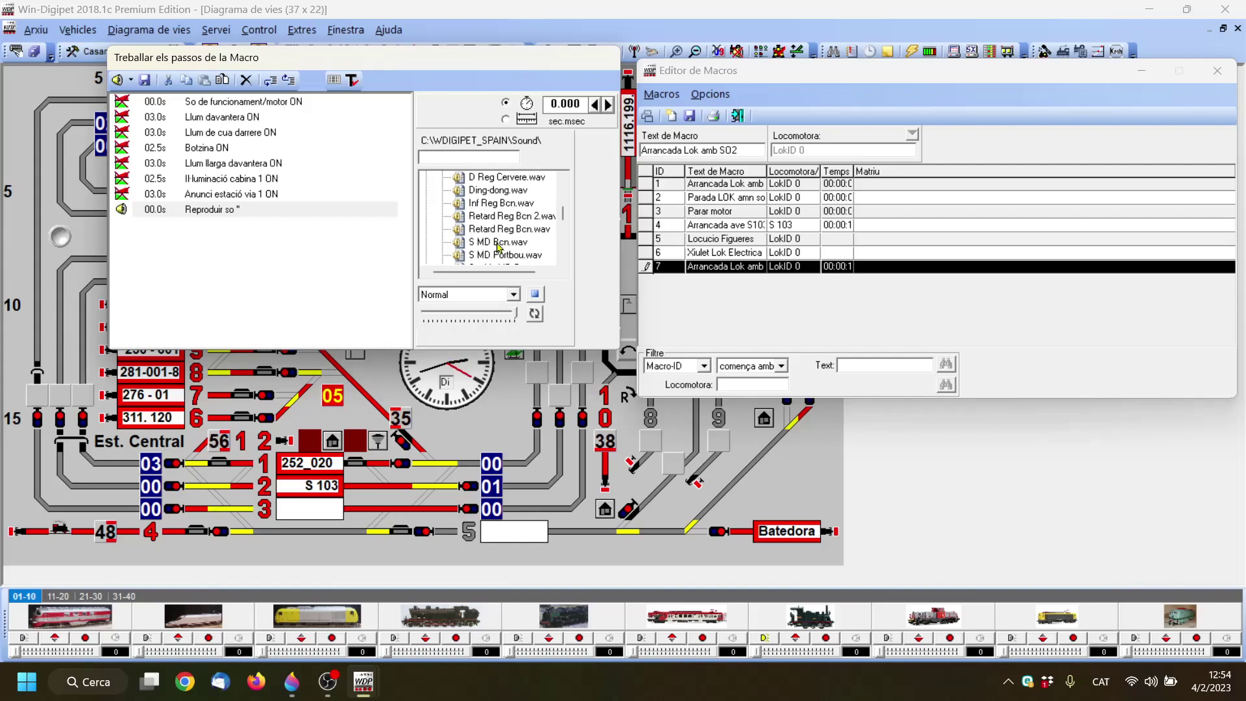
click(498, 243)
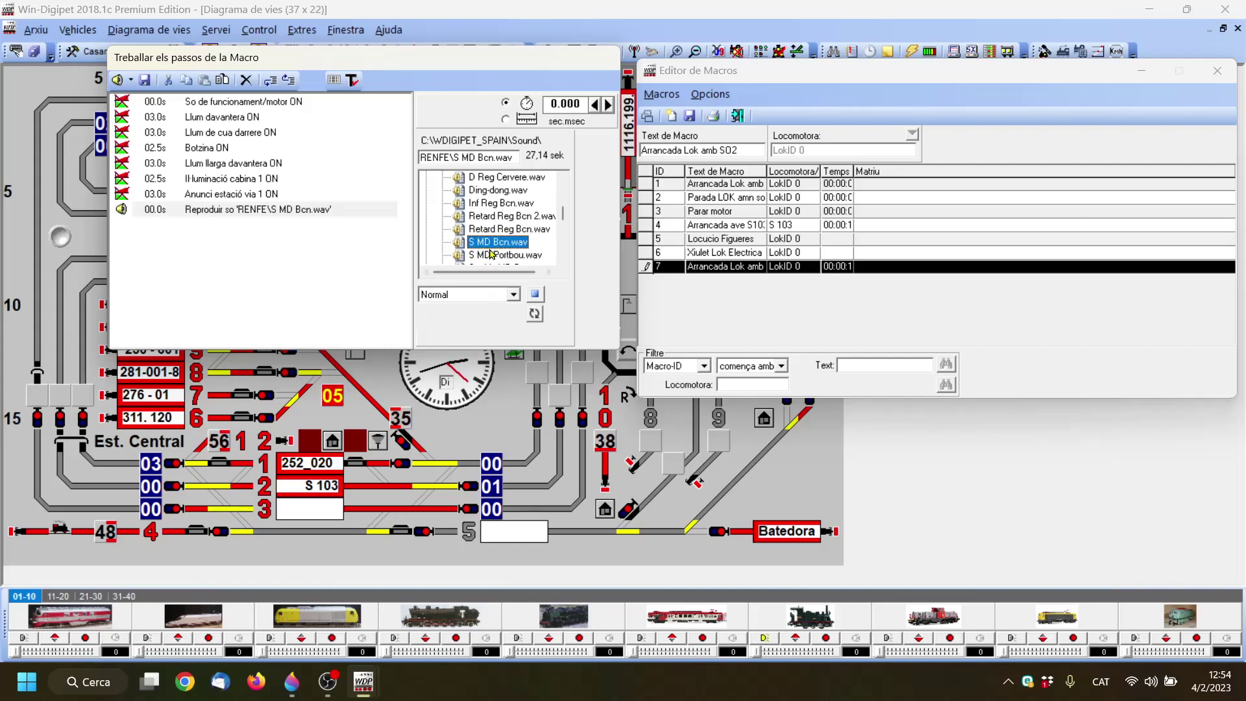
click(222, 211)
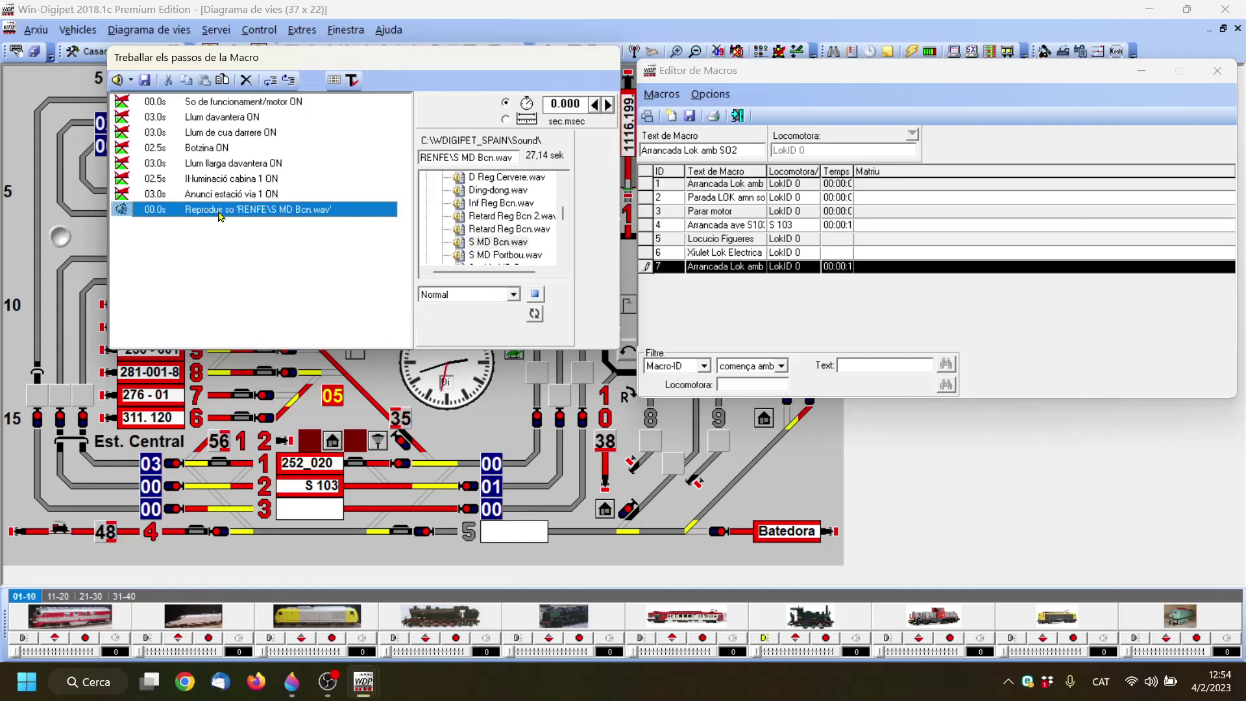
- Move the Reproduir so 'RENFE\S MD Bcn.wav' step up to the start of the macro
click(290, 80)
click(290, 80)
click(289, 80)
click(289, 80)
click(290, 80)
click(289, 80)
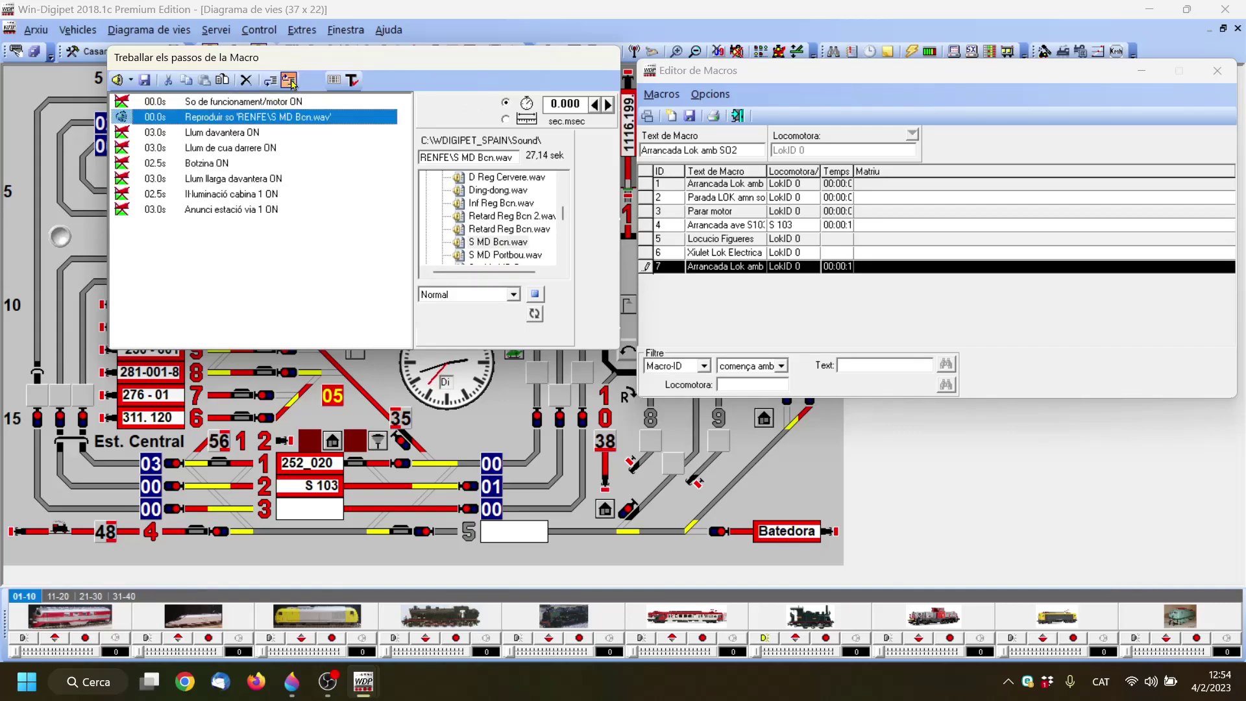
click(290, 80)
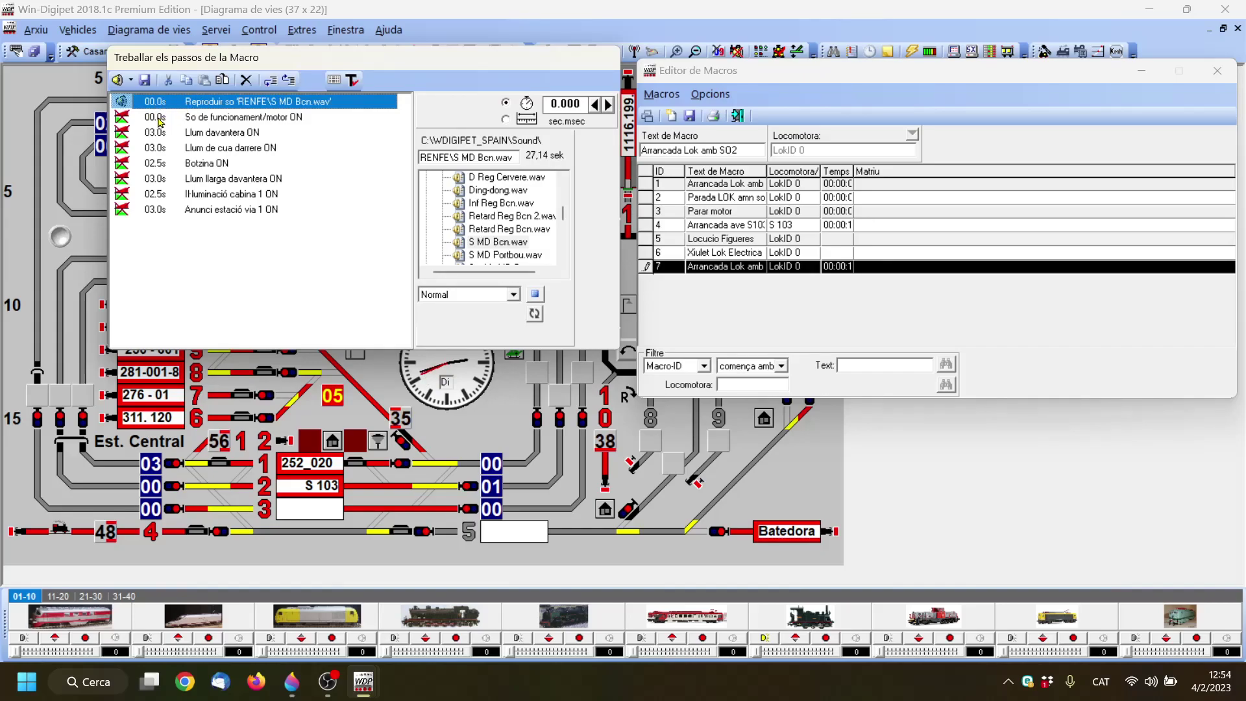
- Set the delay of the So de funcionament/motor ON step to 8 seconds and save the macro steps
click(158, 121)
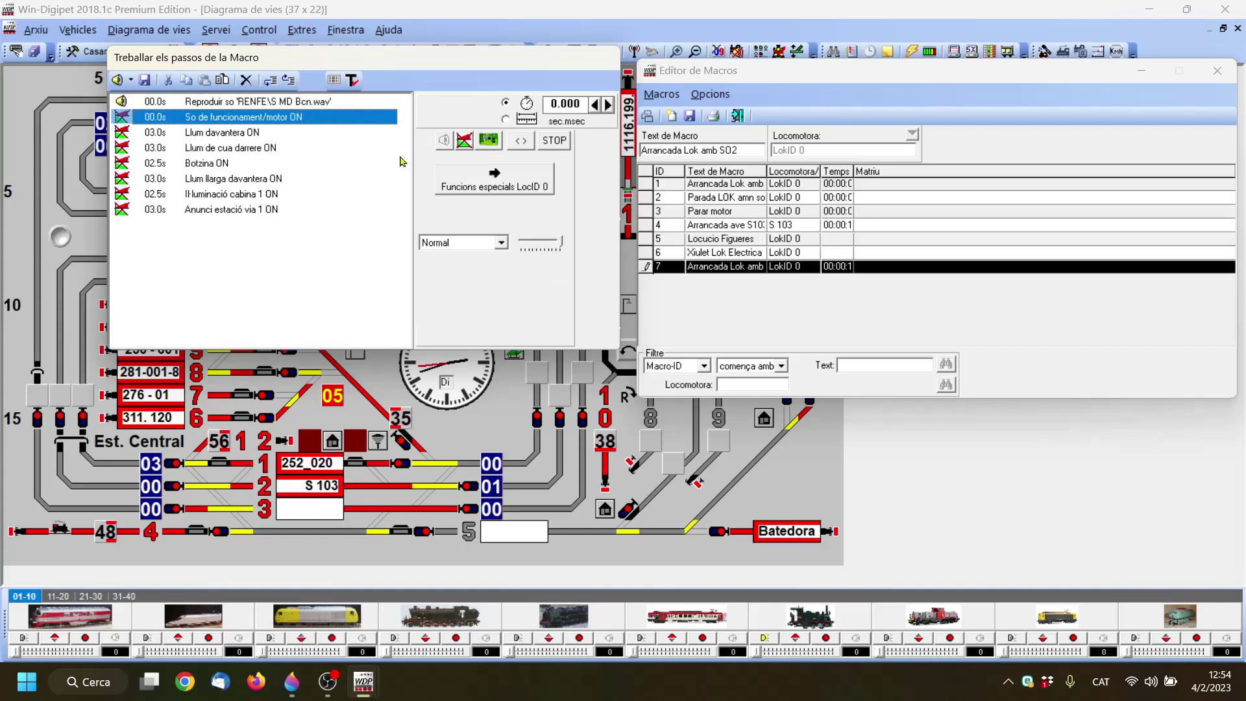
click(609, 106)
drag(609, 105, 609, 106)
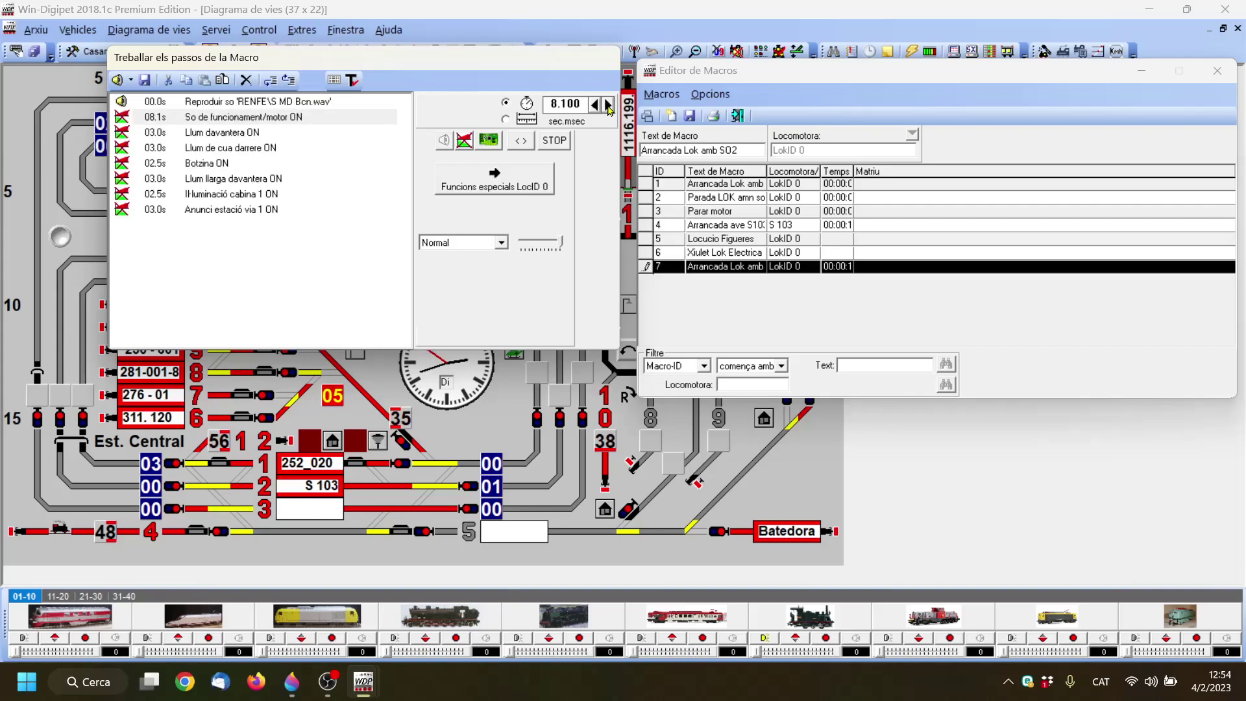
click(594, 105)
click(144, 80)
- Run the macro in test mode with locomotive 4020 and end the test process
click(352, 79)
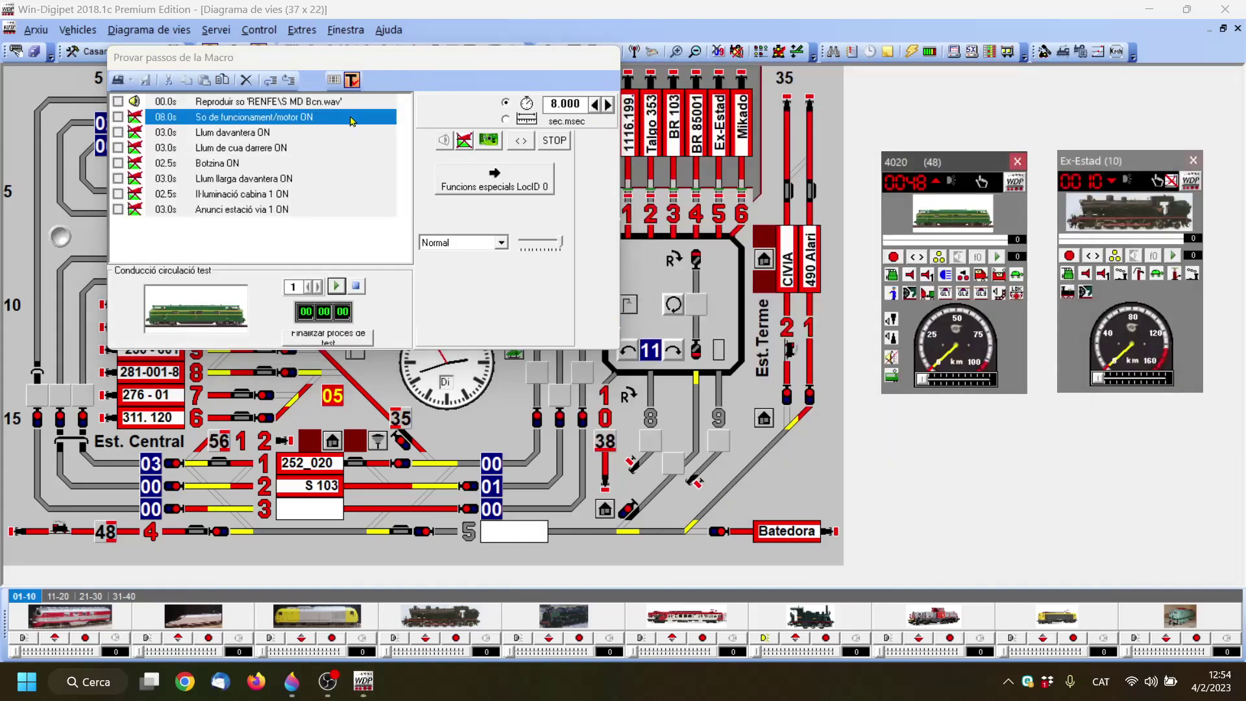
click(336, 286)
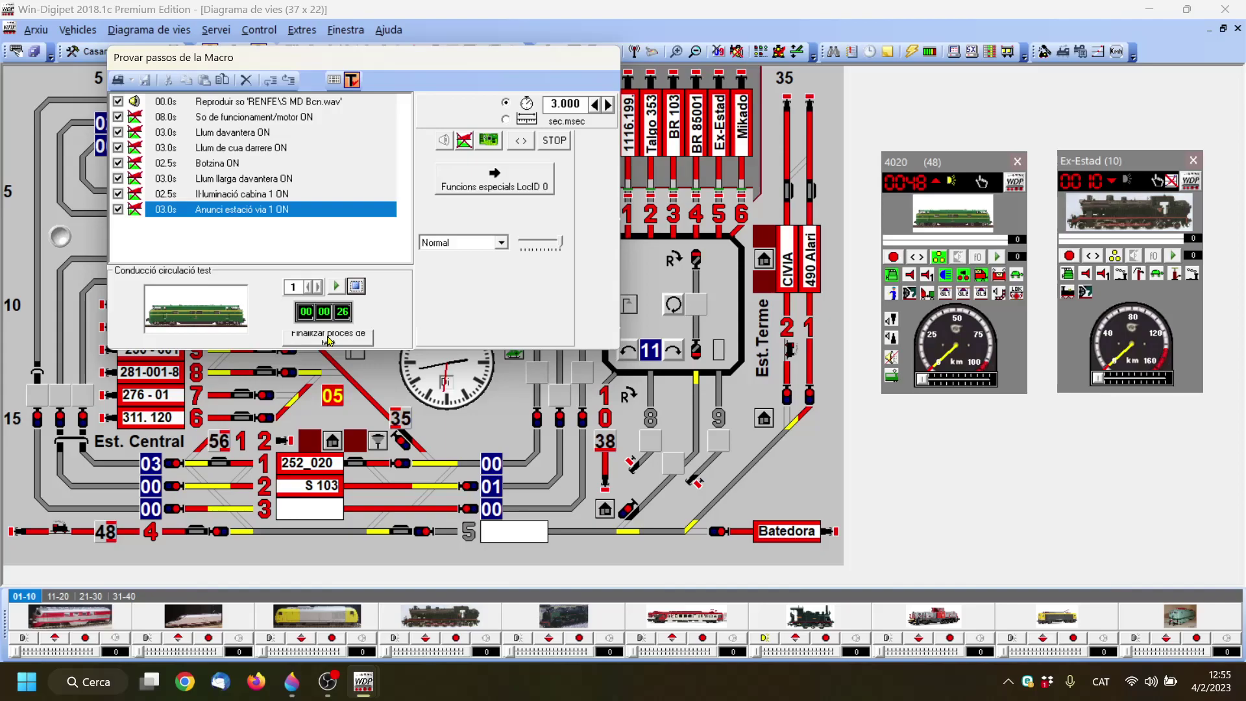
click(327, 337)
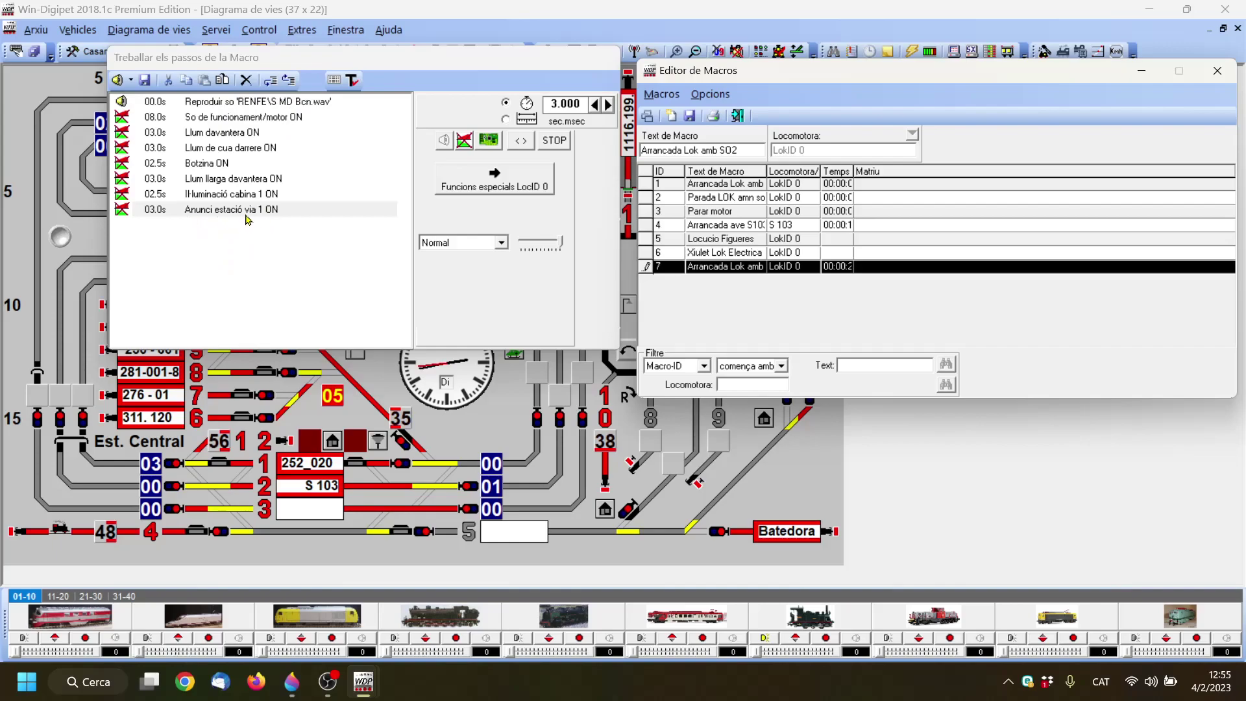
- Delete the Anunci estació via 1 ON step and set the So de funcionament/motor ON delay to 20 seconds
click(222, 213)
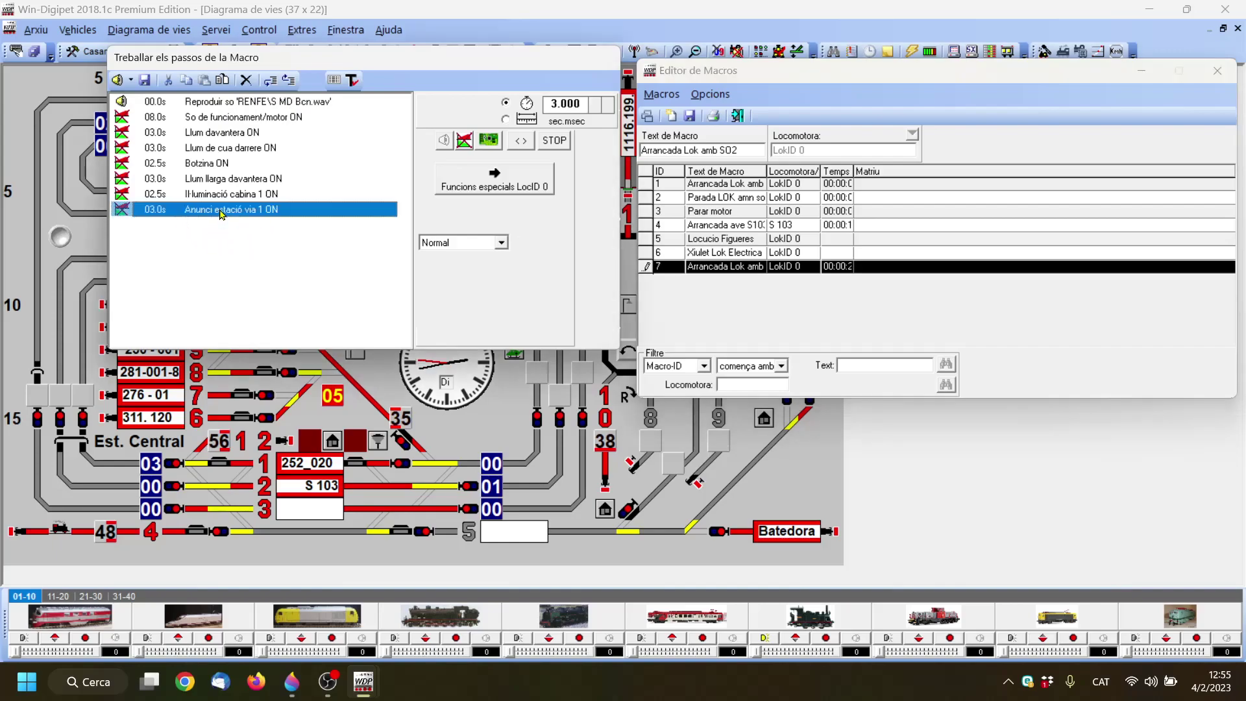
click(245, 81)
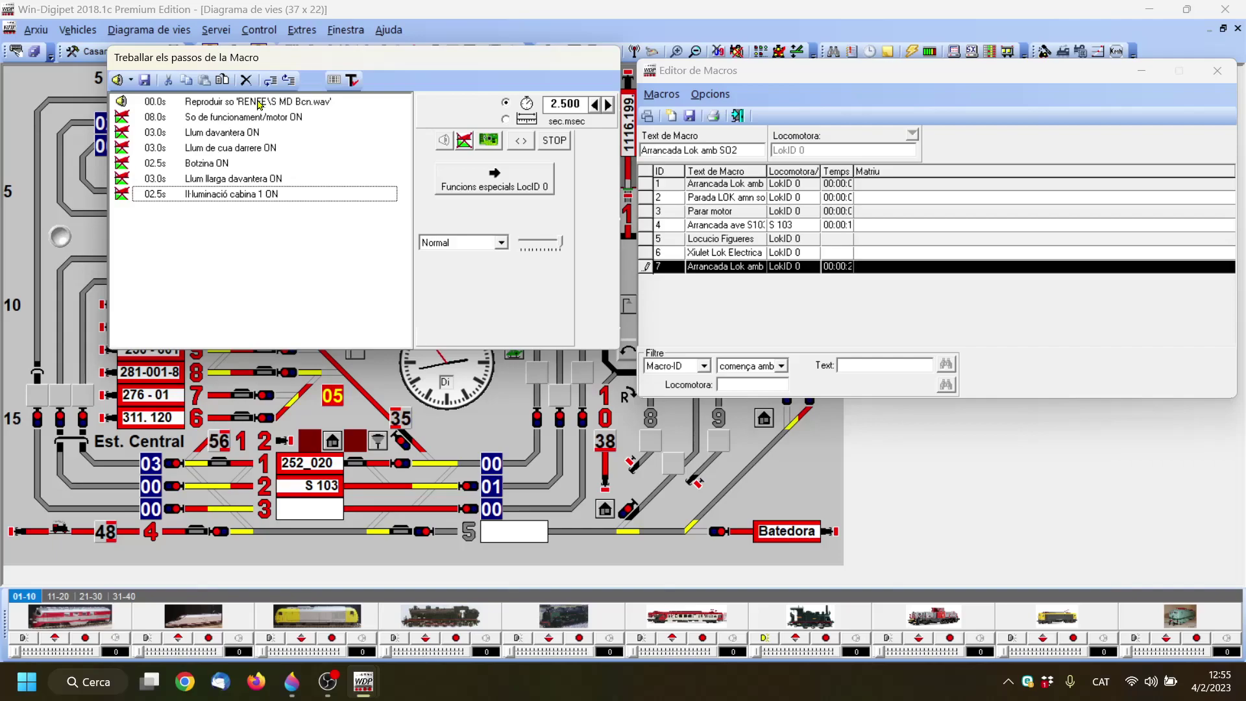
click(230, 123)
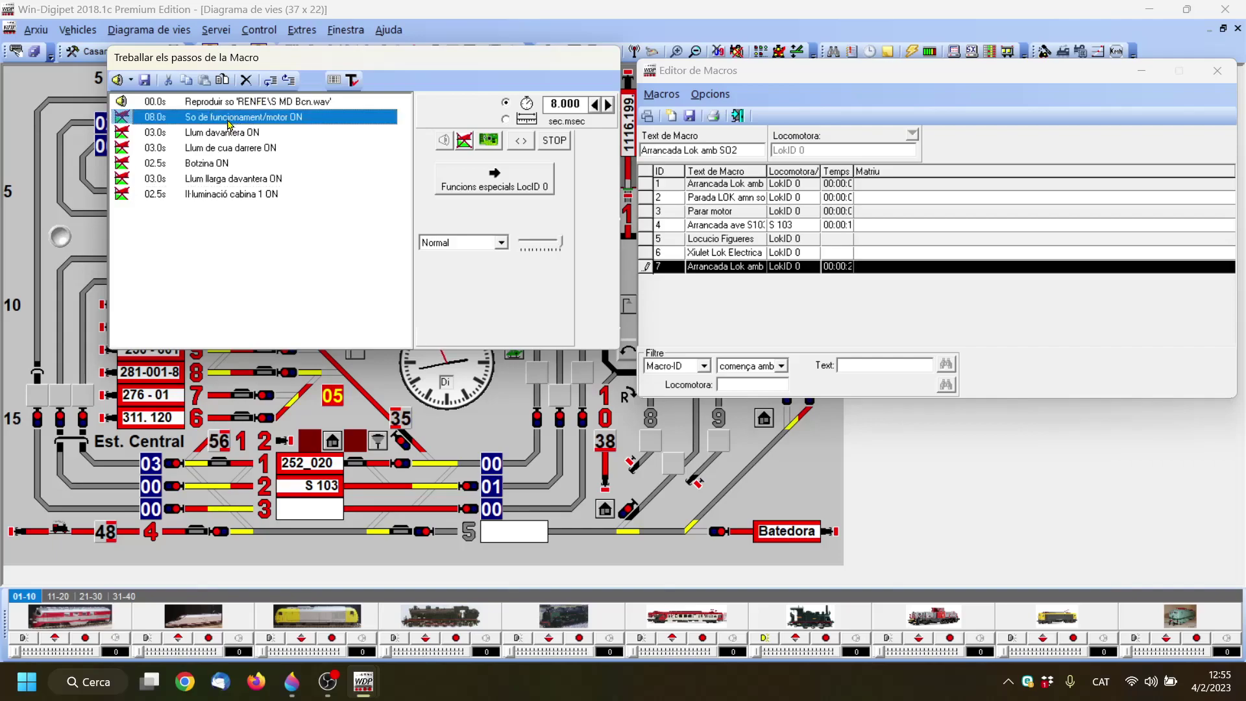
click(608, 107)
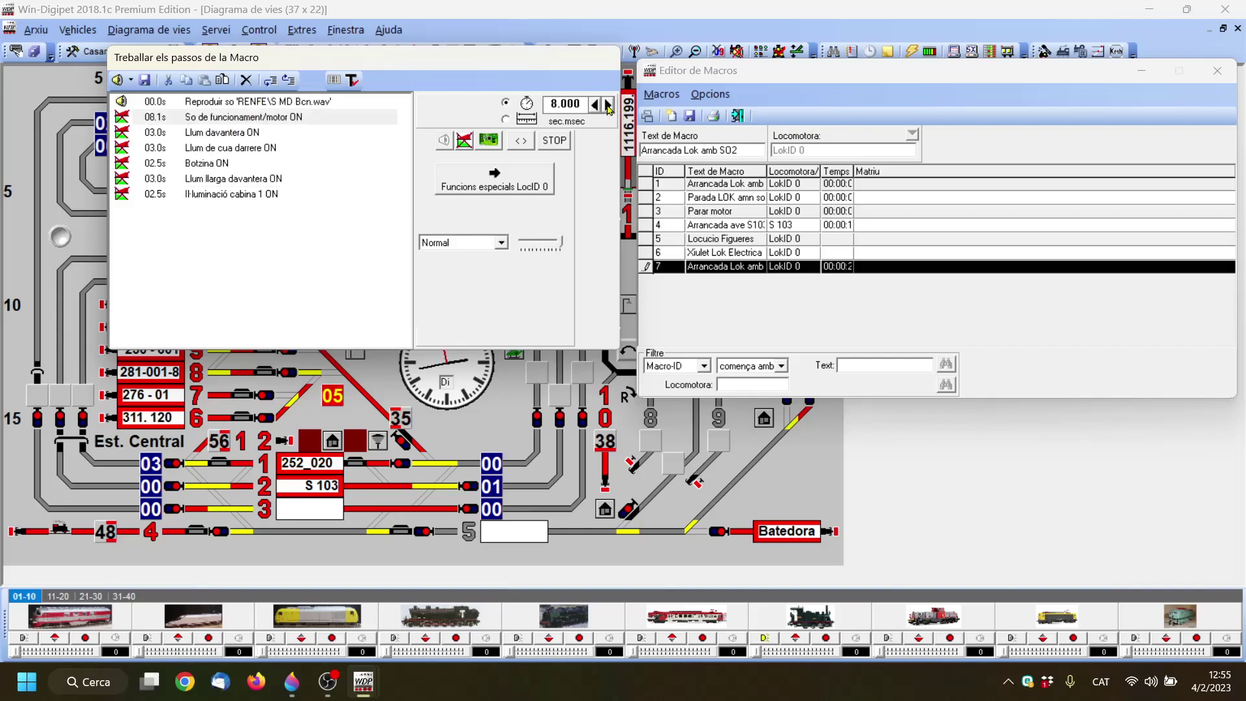
click(609, 107)
click(608, 107)
click(609, 107)
click(608, 107)
click(608, 107)
click(609, 107)
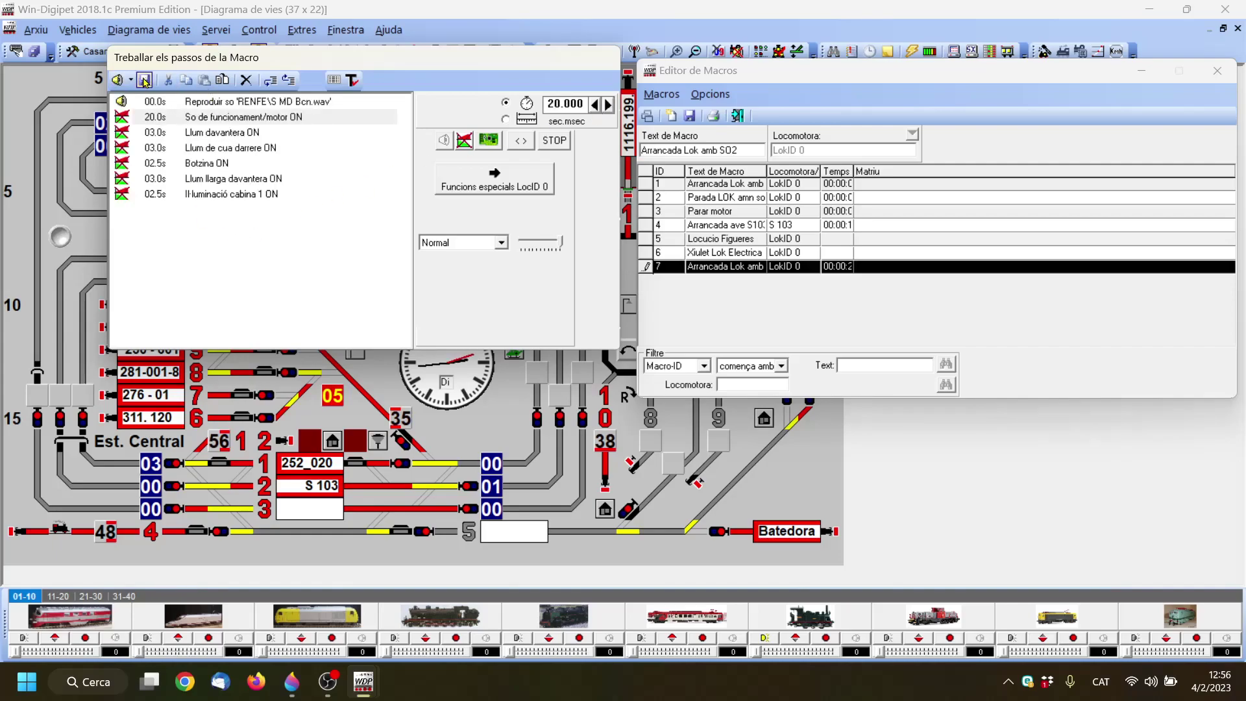
- Test the shortened macro again with locomotive 4020, checking the announcement timing, and end the test process
click(352, 80)
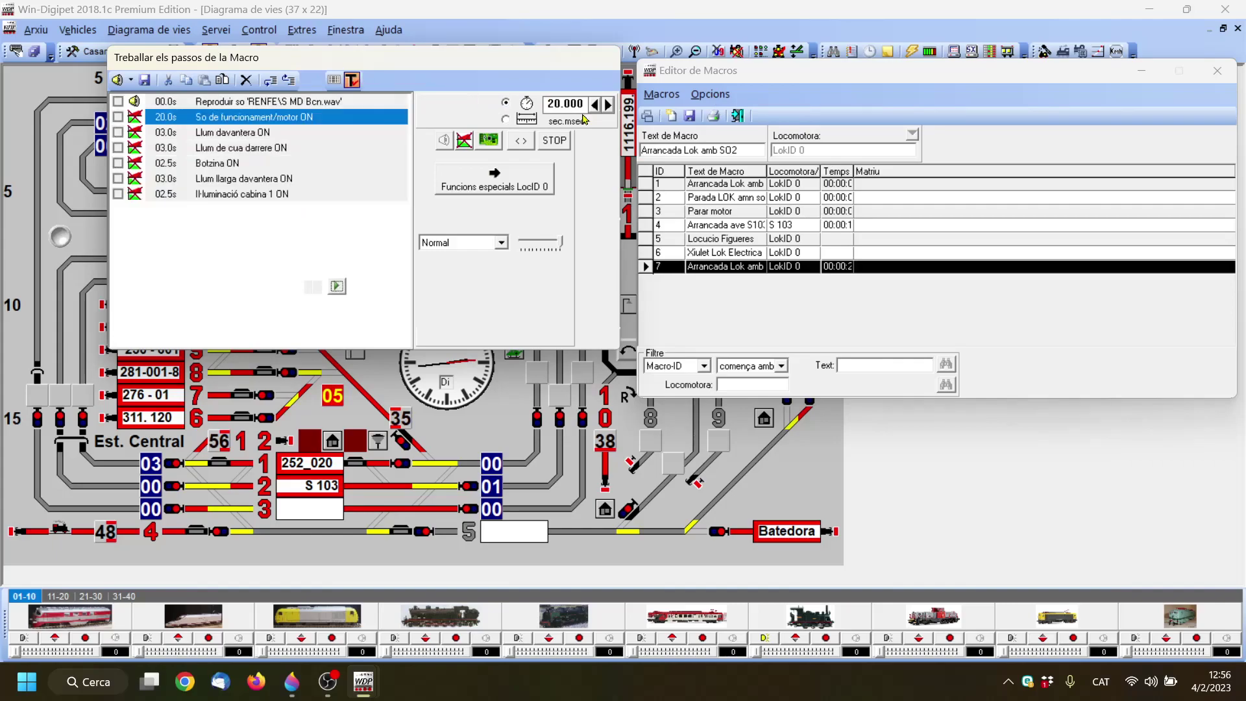
click(336, 286)
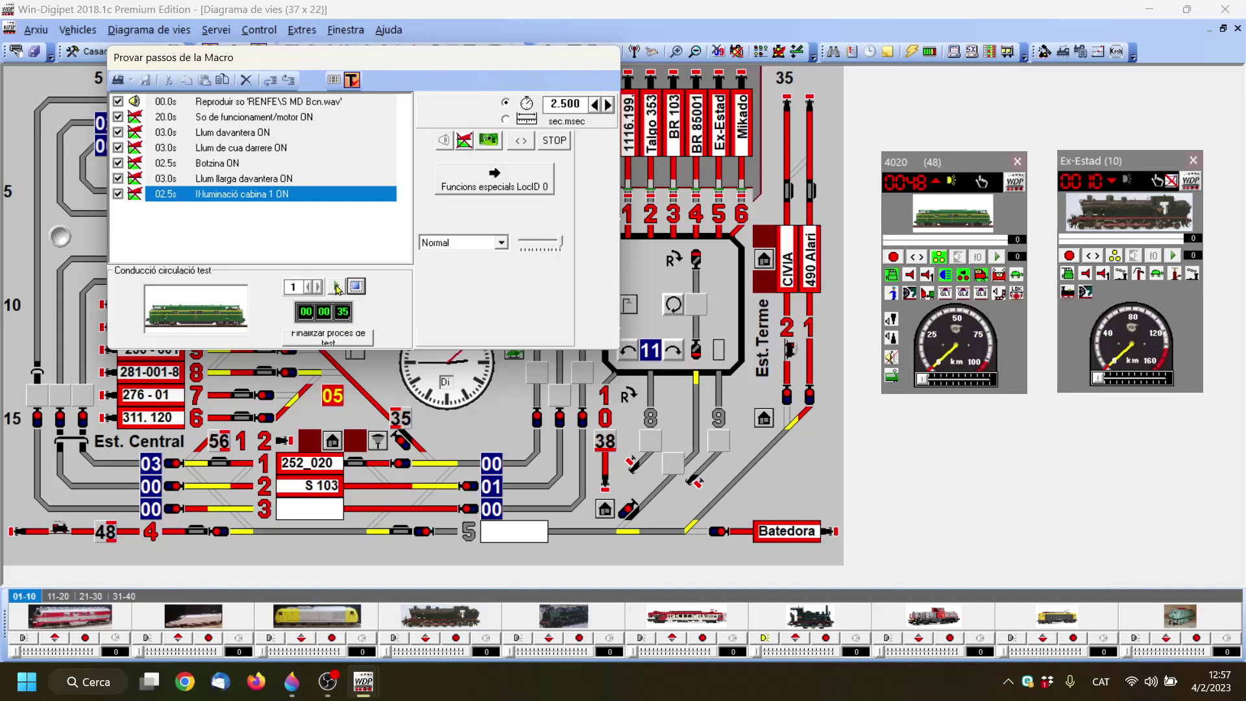
click(319, 337)
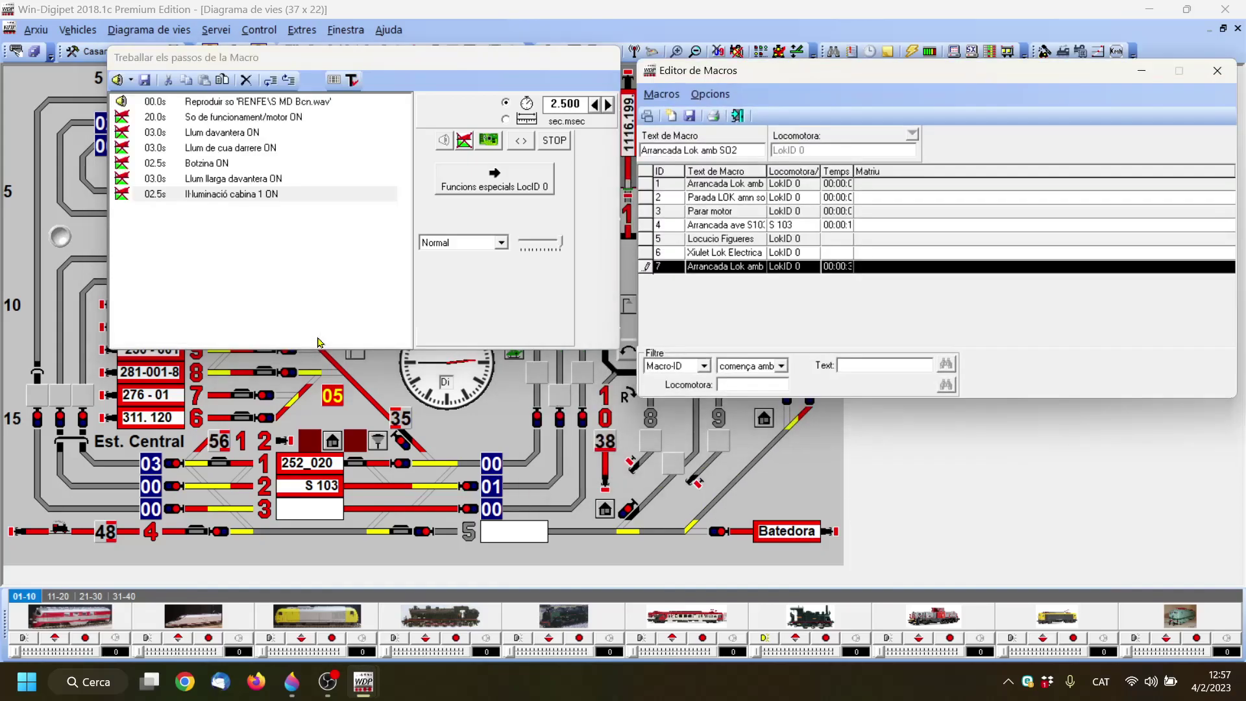
- Set the delay of the So de funcionament/motor ON step to 25 seconds
click(352, 79)
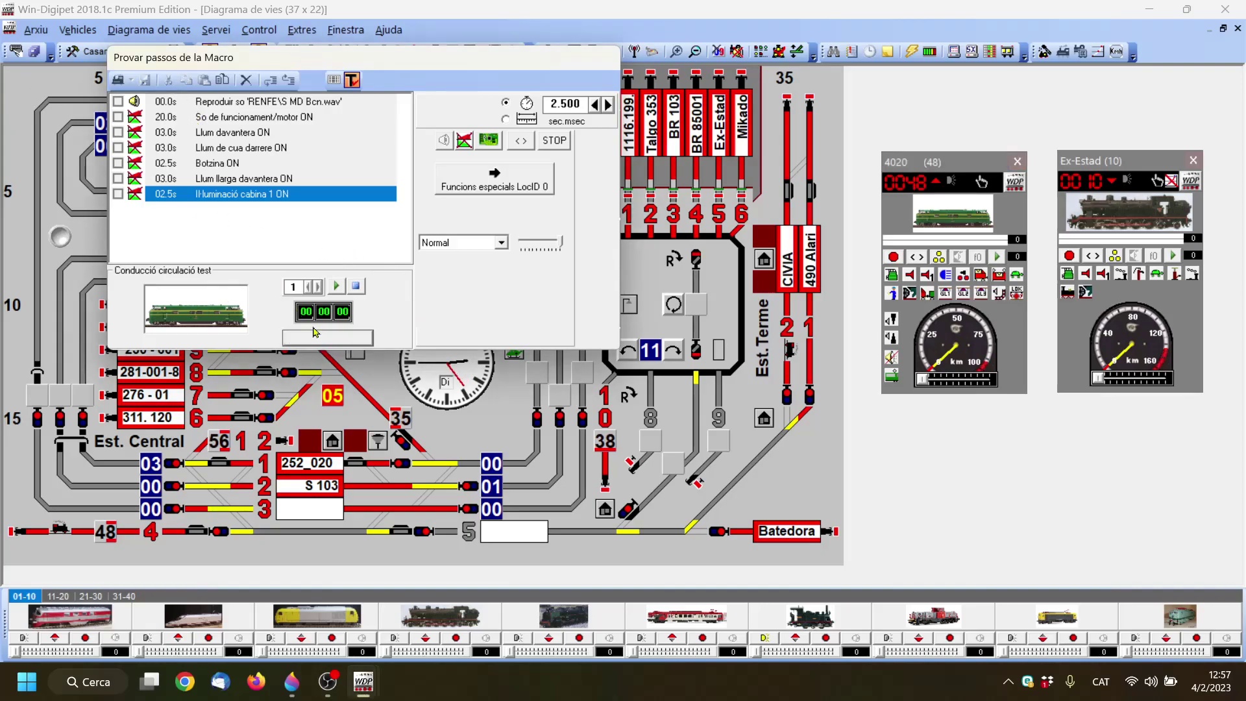
click(164, 124)
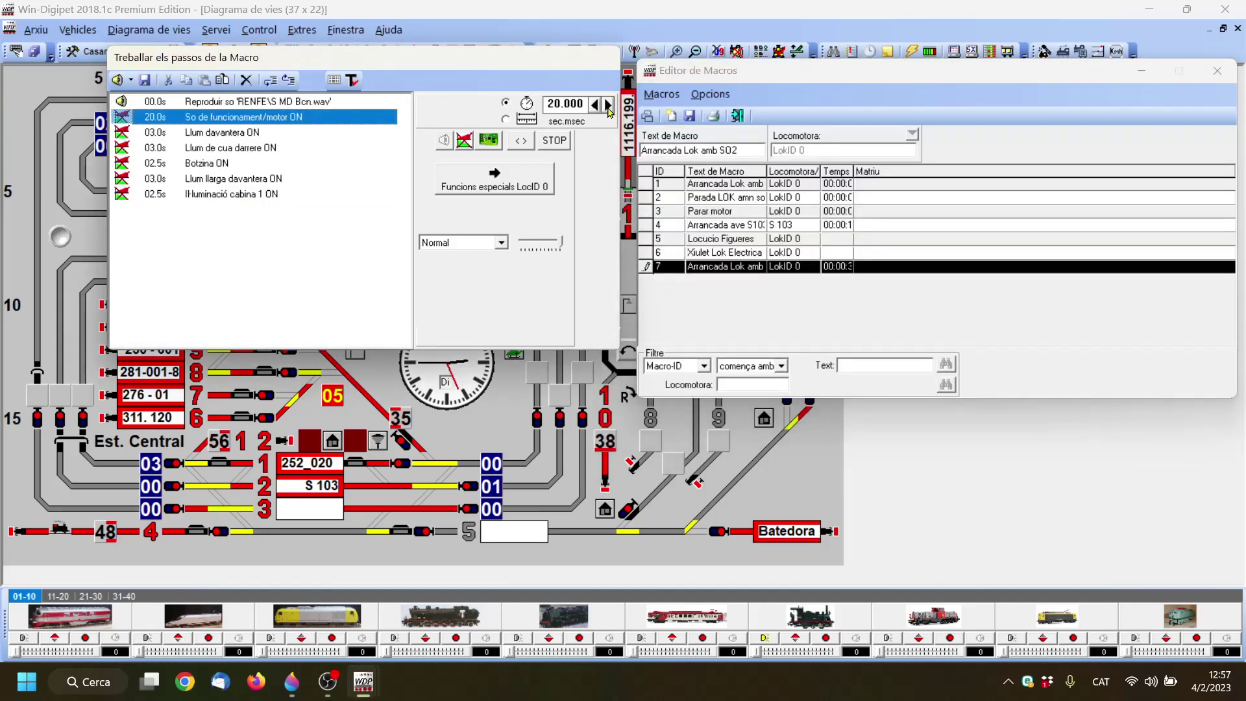
click(608, 107)
click(609, 107)
click(609, 107)
click(608, 107)
click(609, 107)
click(609, 107)
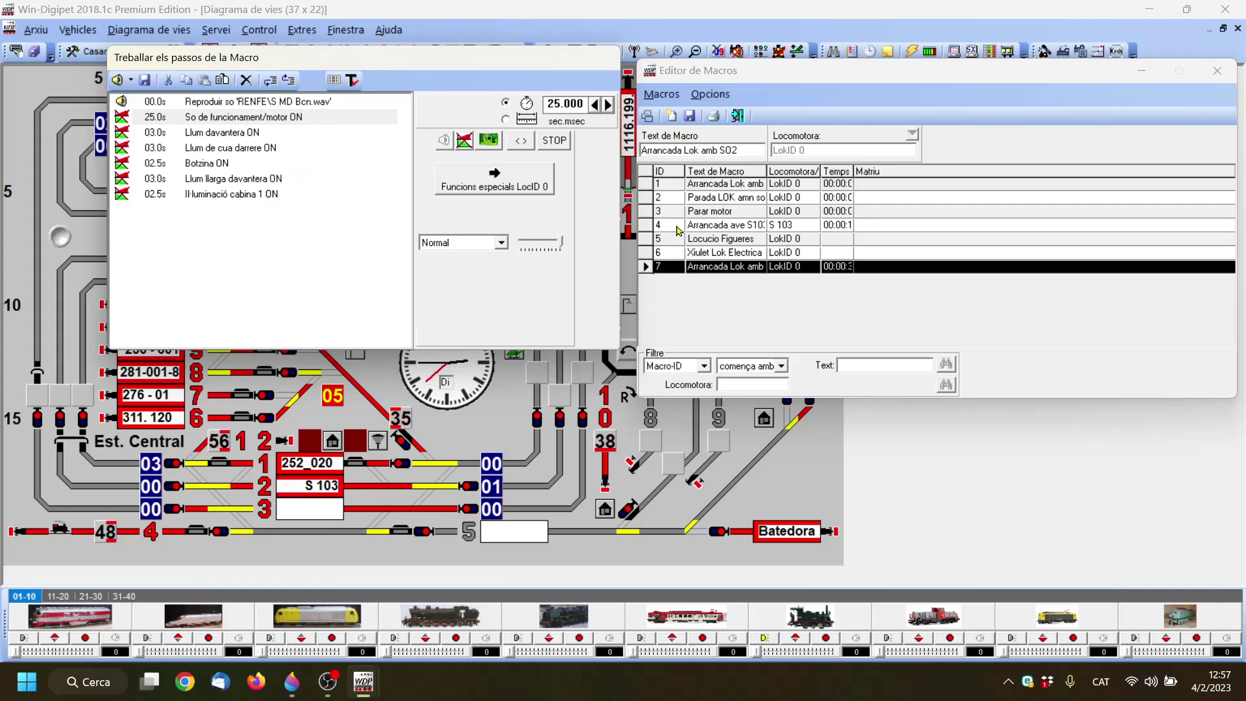
- Create a new macro named "Parada Lpk amb so", assign it to LokID 0 and save it
click(672, 117)
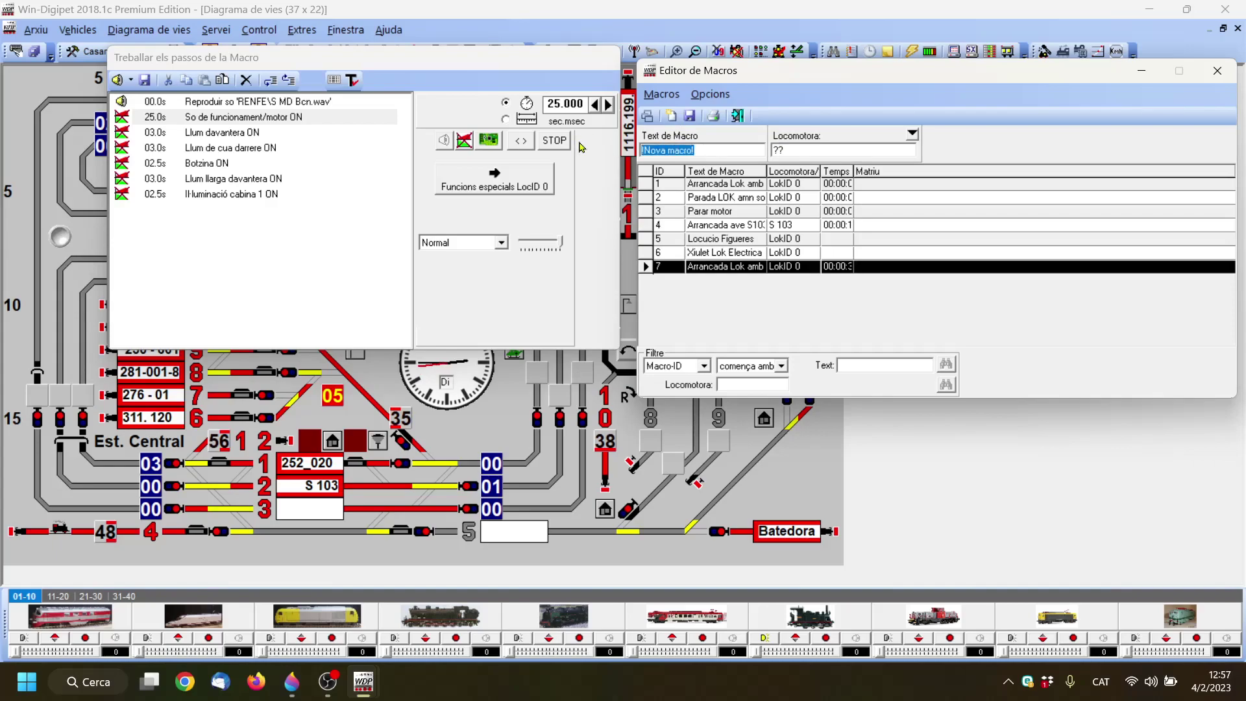
text(Parada)
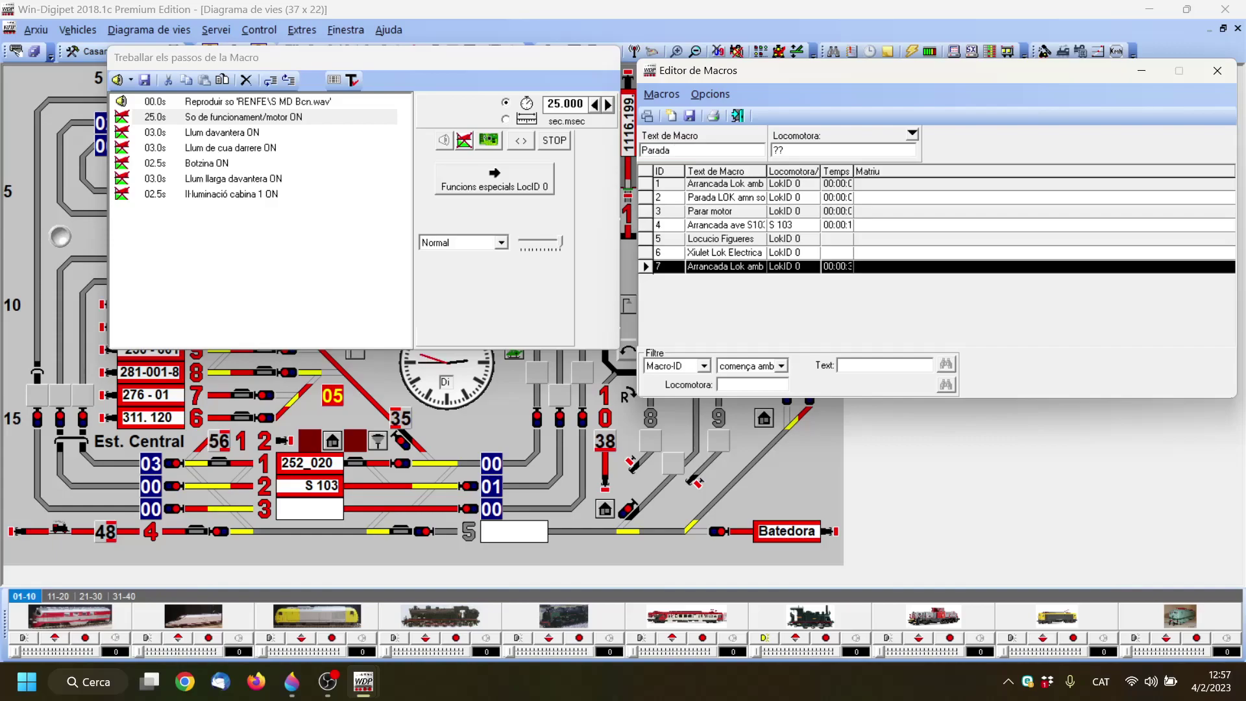
text( Lpk amb so)
click(913, 134)
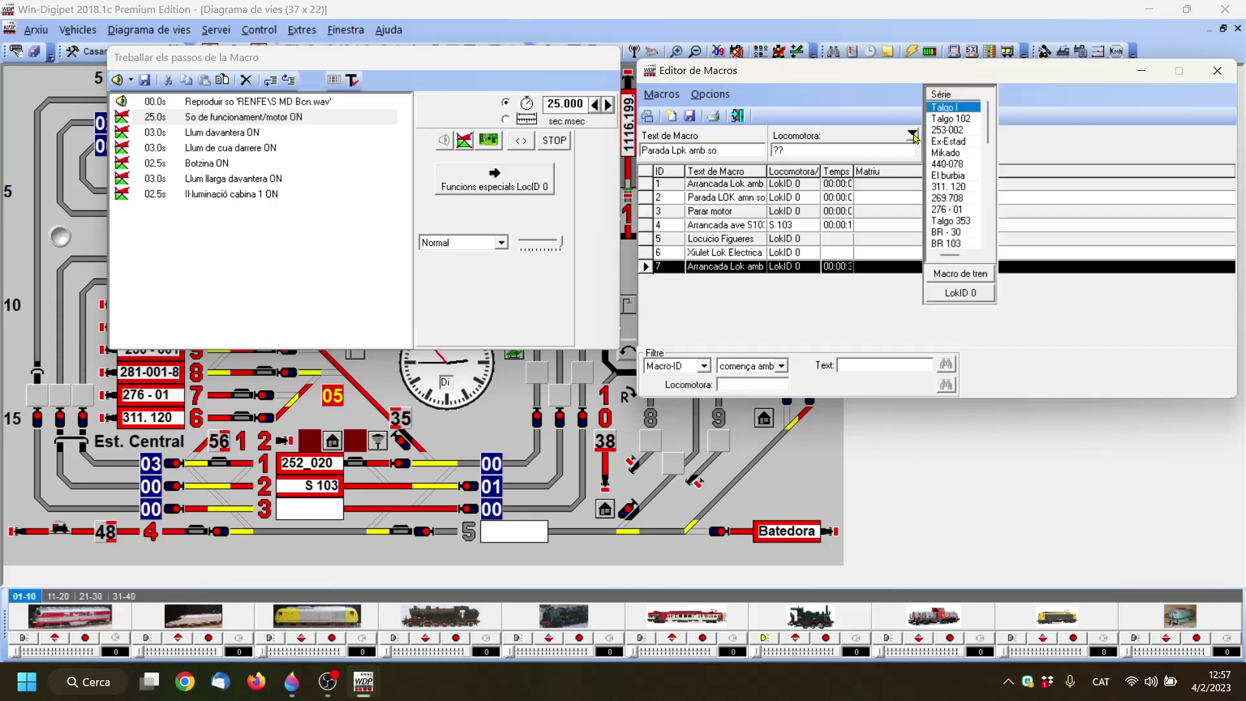
click(961, 295)
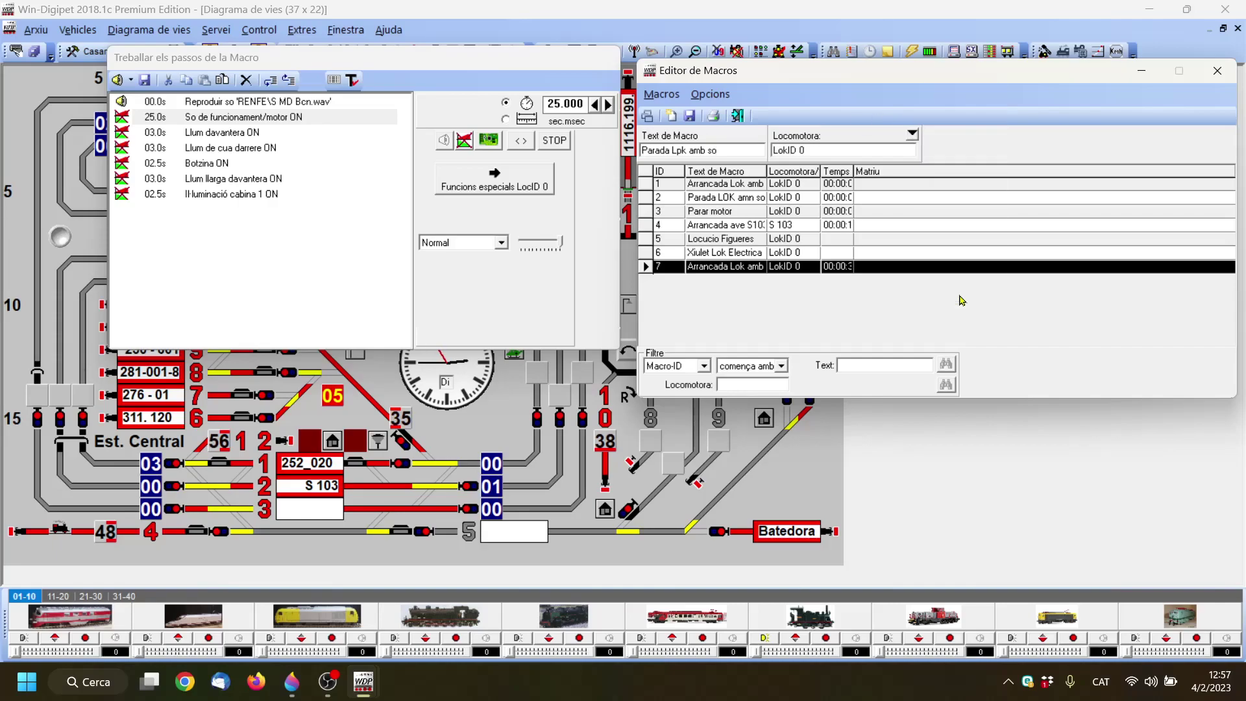
click(689, 116)
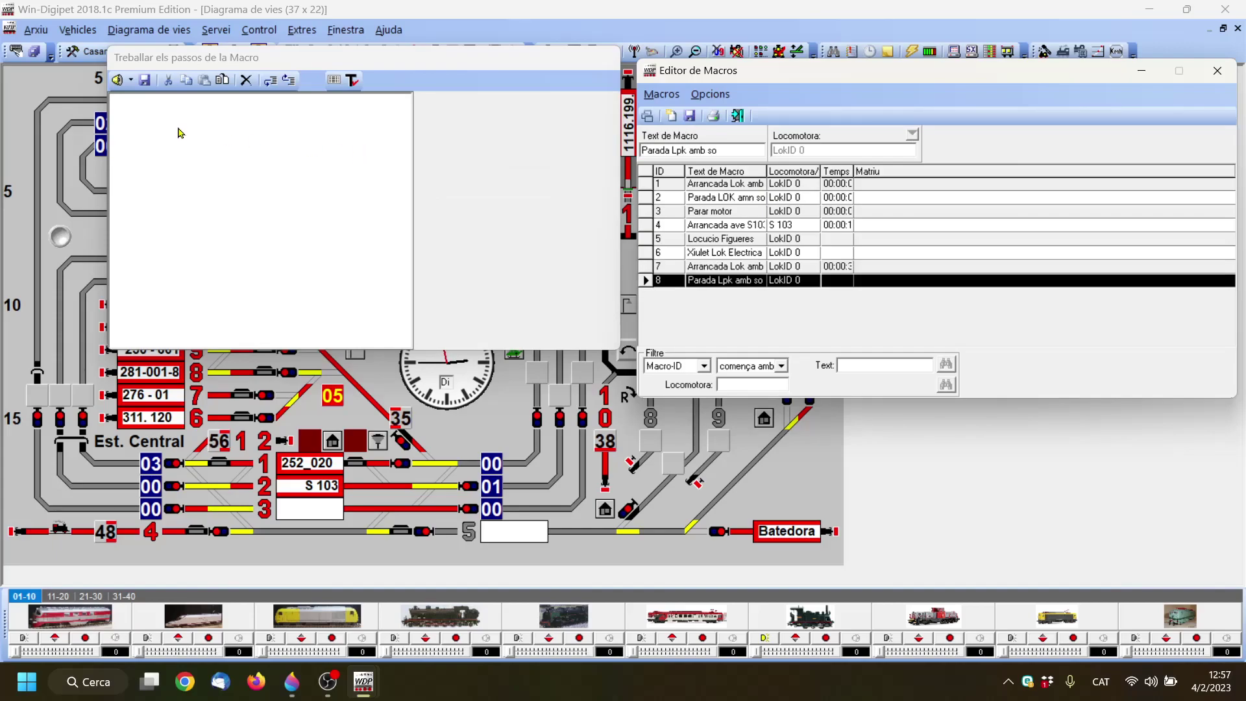
- Add six Ordre de marxa/funció steps to the new macro
click(130, 79)
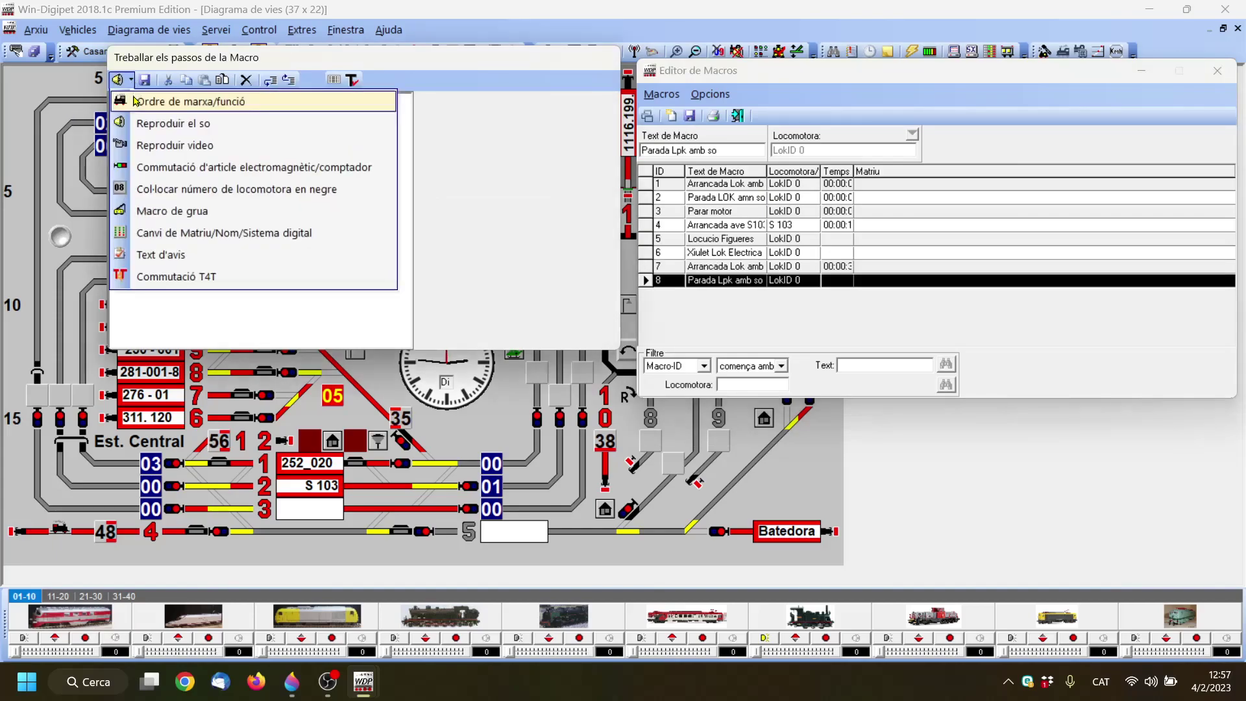
click(135, 102)
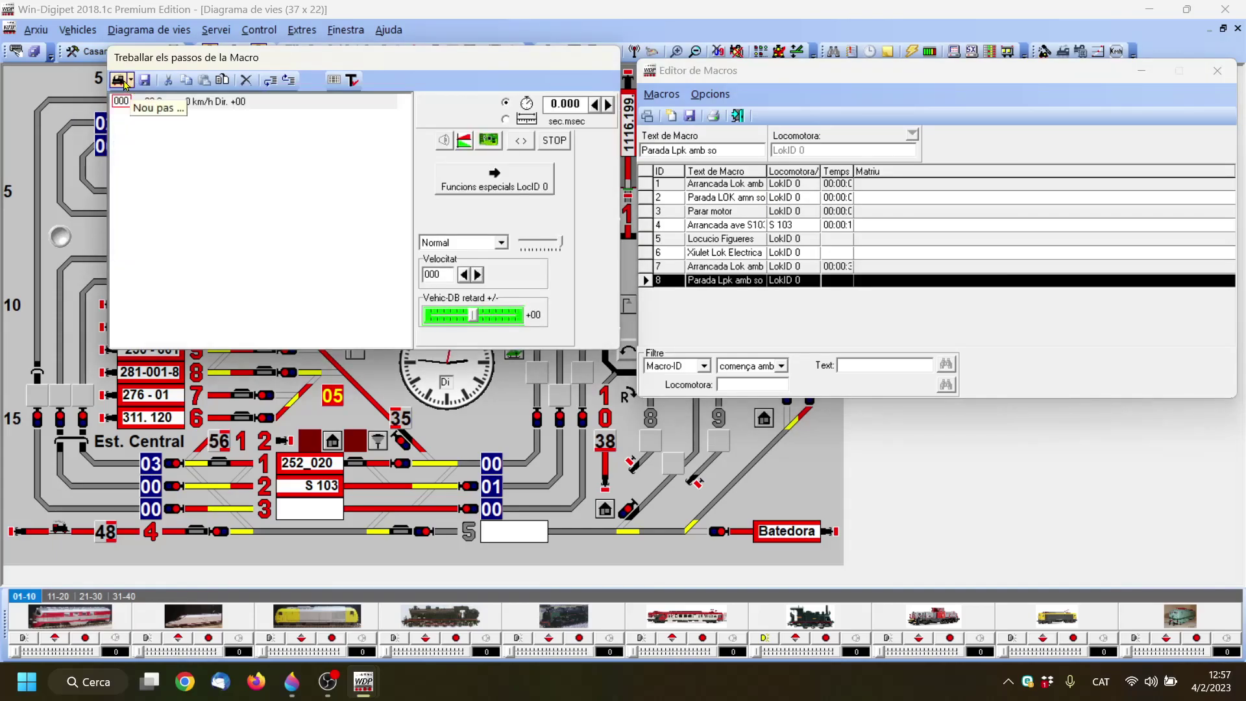
click(124, 86)
click(124, 86)
click(124, 86)
click(125, 86)
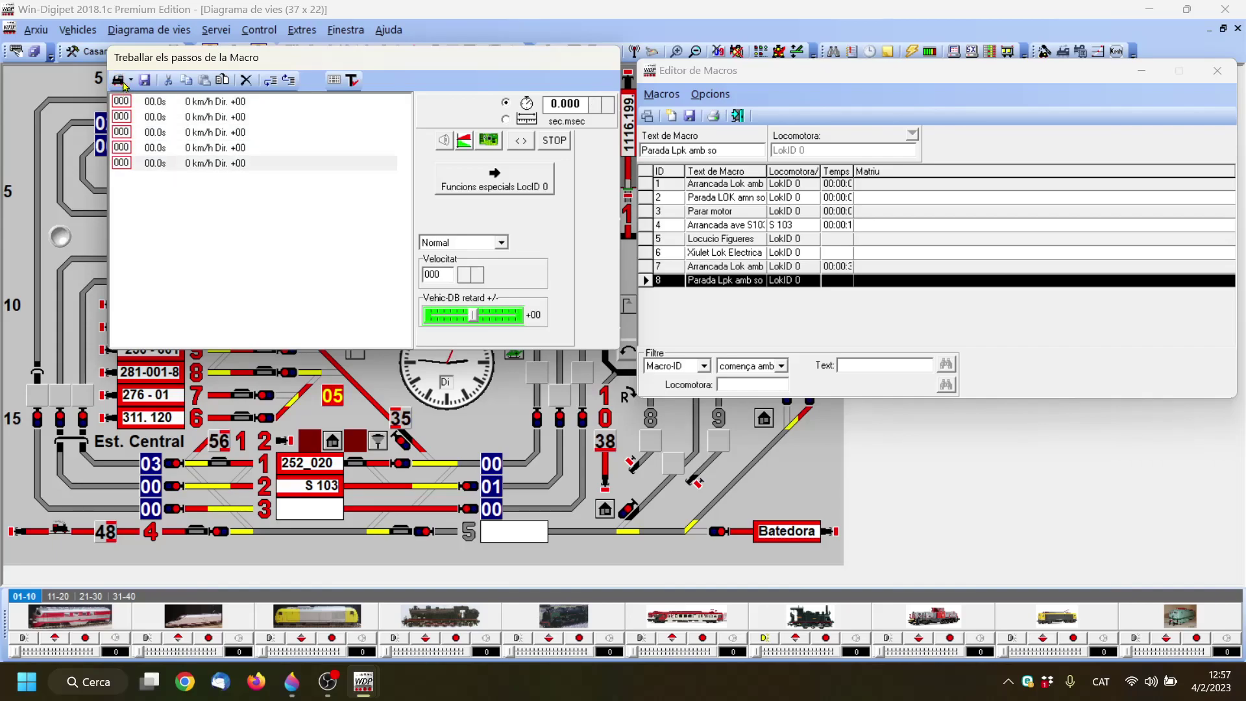
click(124, 86)
- Assign So de funcionament/motor as an OFF function to the first step and Llum llarga davantera OFF to the second
click(124, 103)
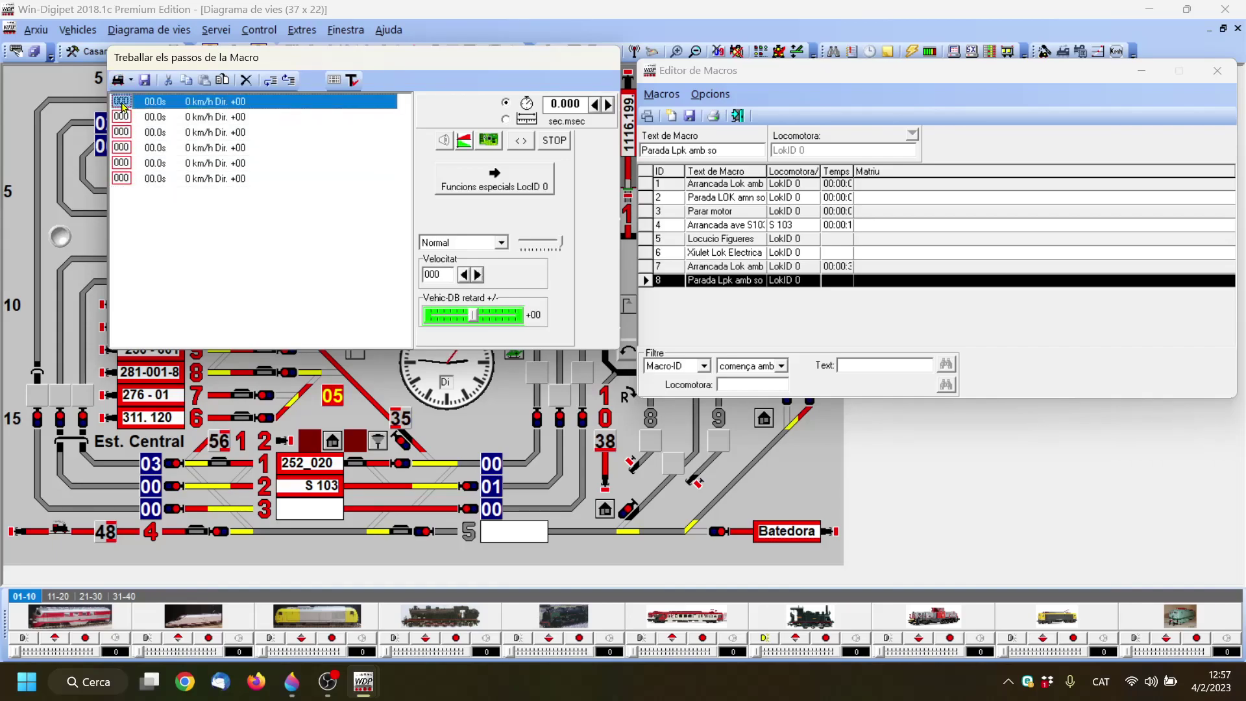
click(507, 183)
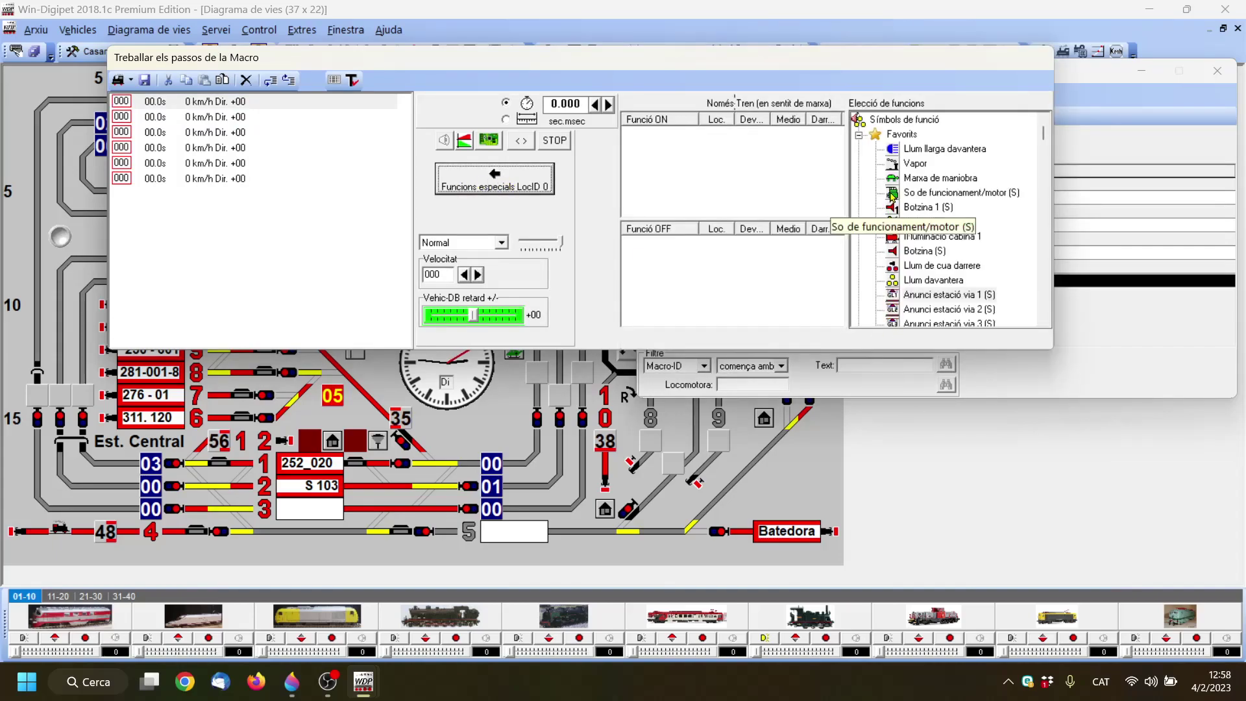
drag(892, 194, 662, 272)
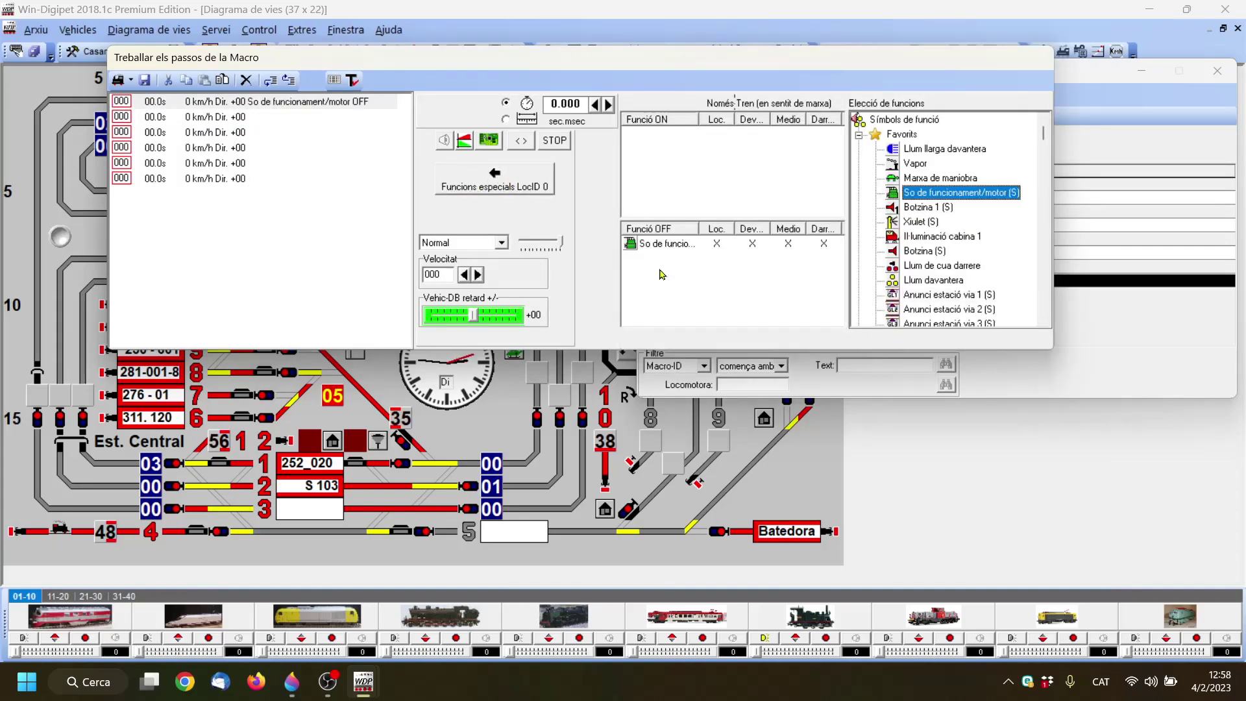
click(153, 121)
mouse_move(895, 281)
mouse_down()
mouse_move(647, 257)
mouse_move(889, 284)
mouse_up()
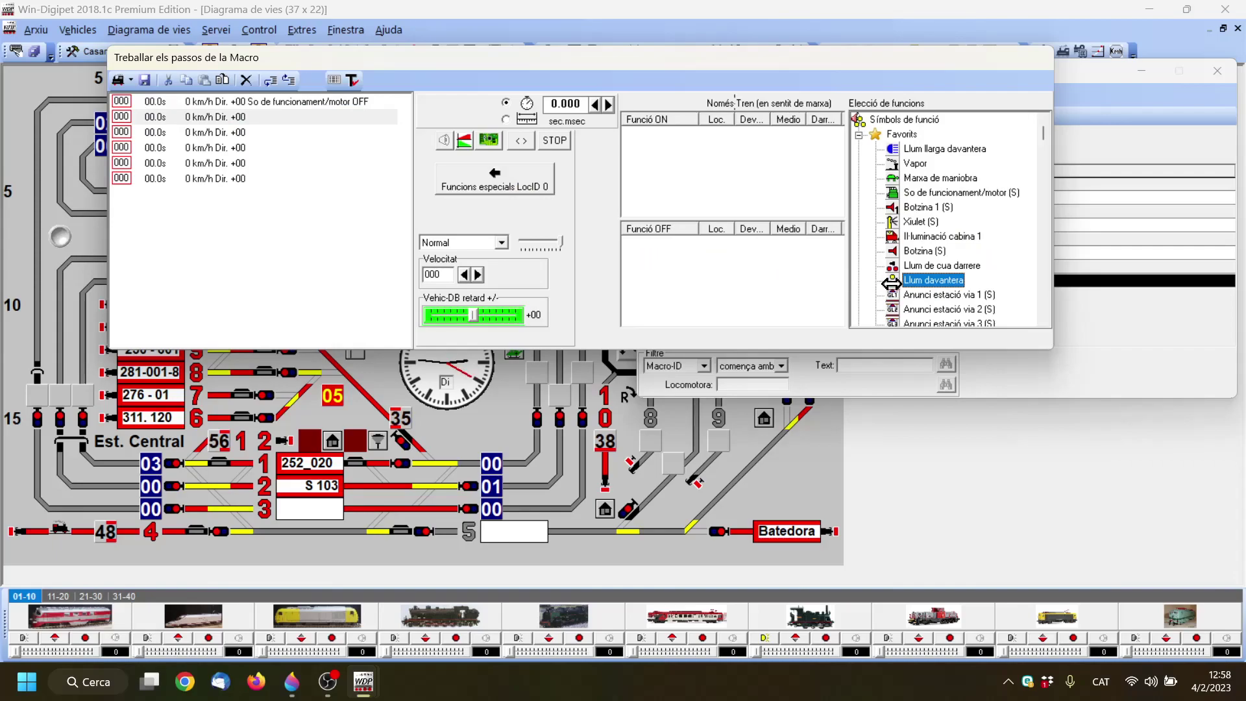
drag(893, 150, 651, 256)
- Assign Llum de cua darrere as an OFF function to the third step and Llum davantera OFF to the fourth
click(150, 132)
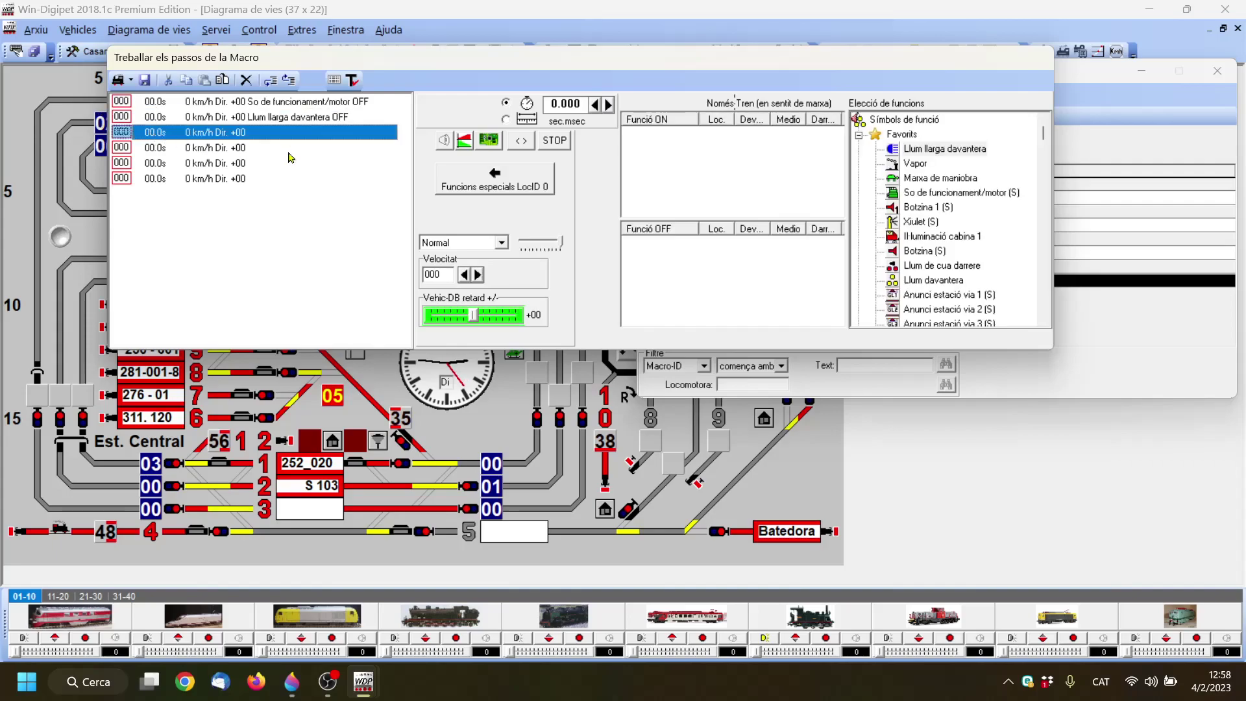
drag(902, 271, 675, 258)
click(157, 148)
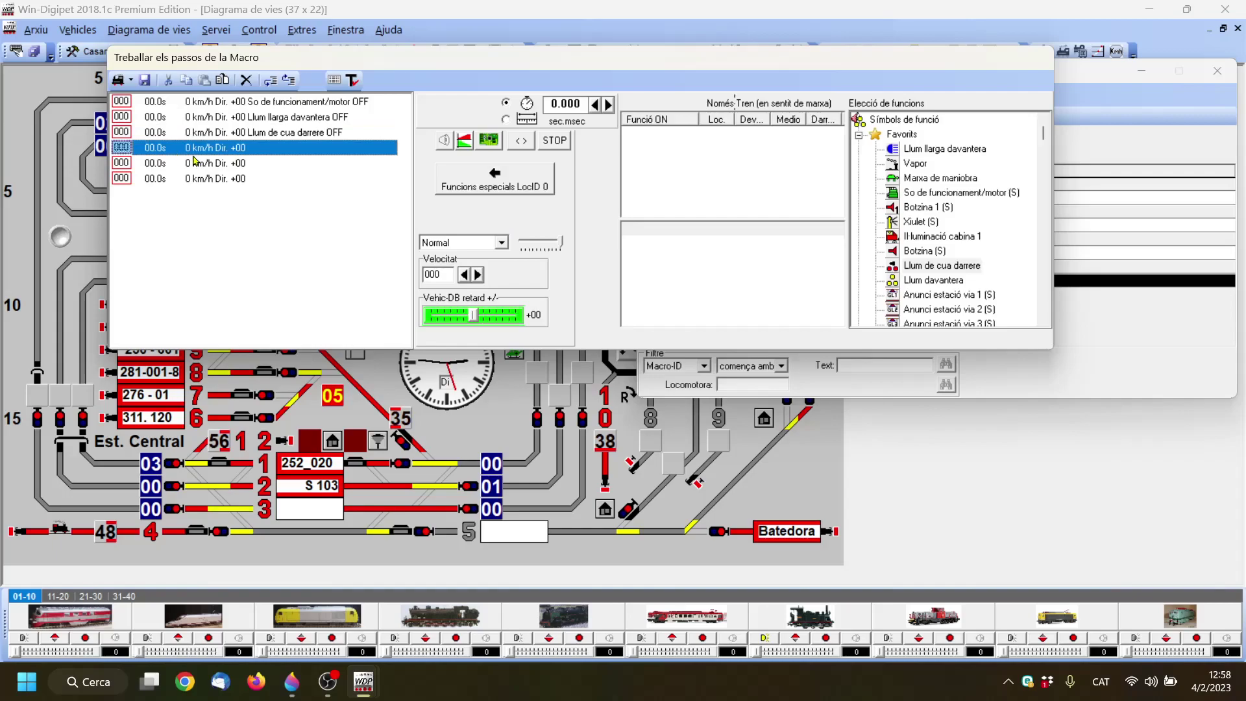
drag(933, 280, 648, 261)
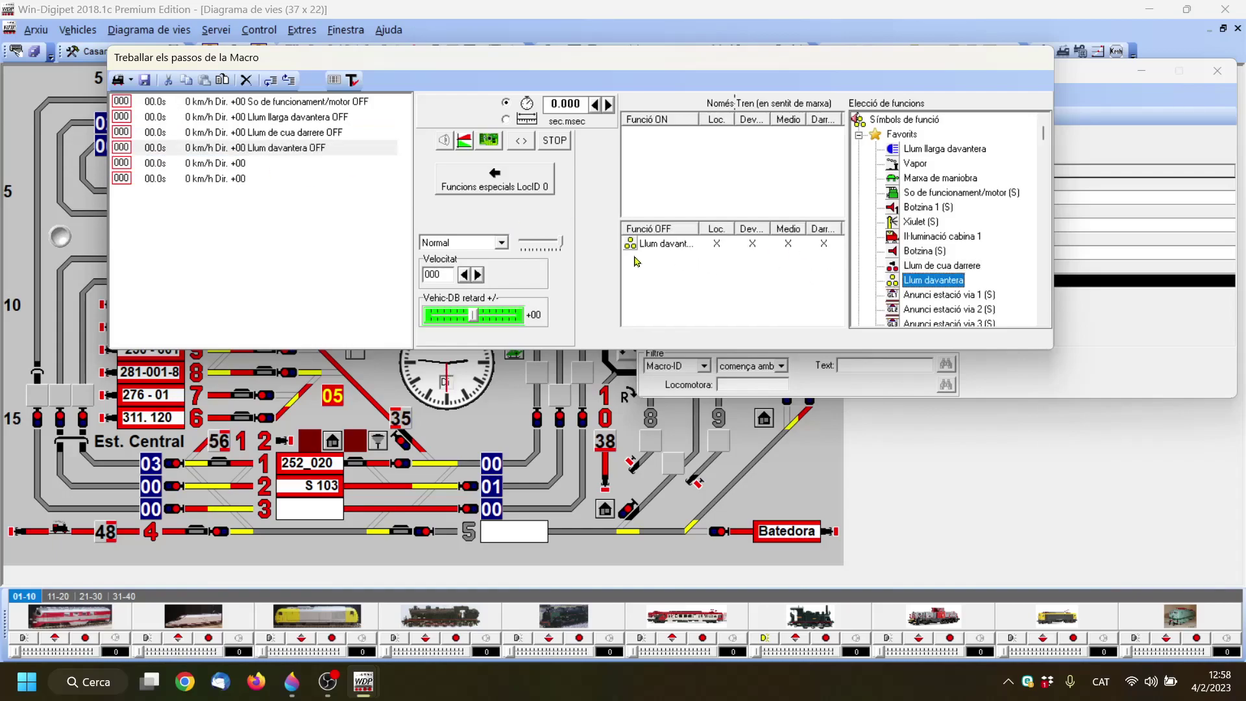
- Delete the empty fifth step of the macro and select the remaining empty one
click(164, 166)
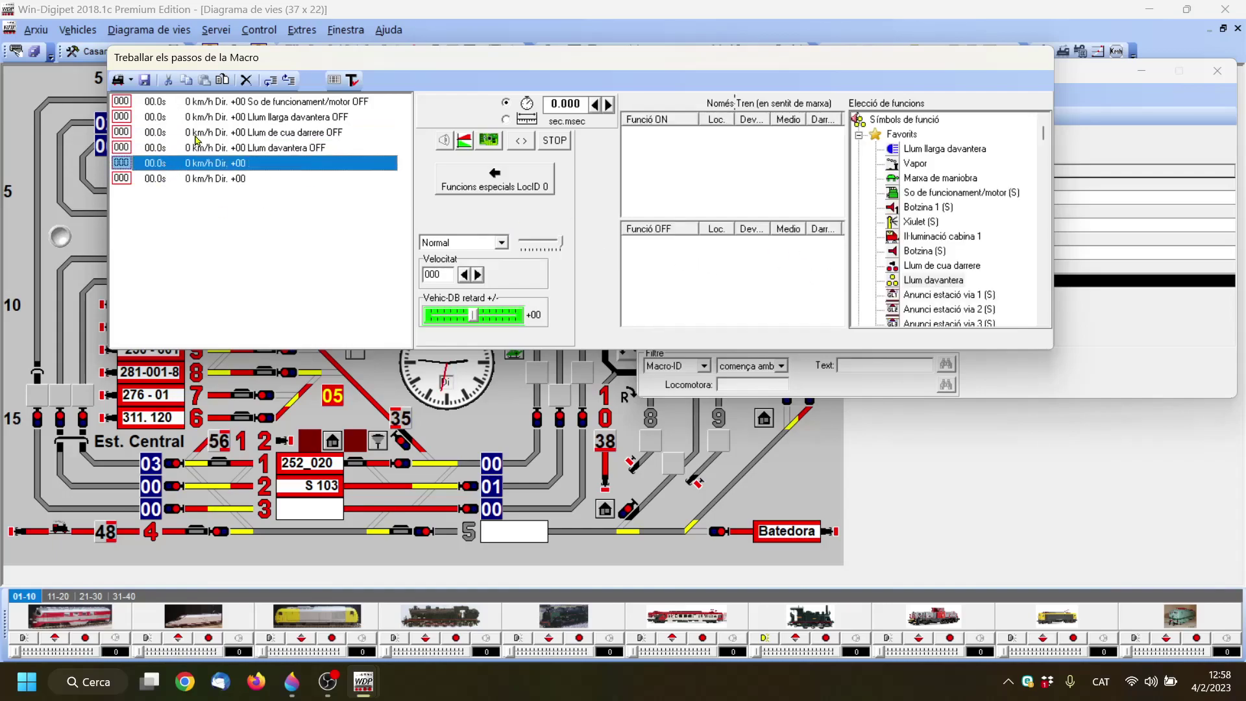
key(Delete)
click(176, 167)
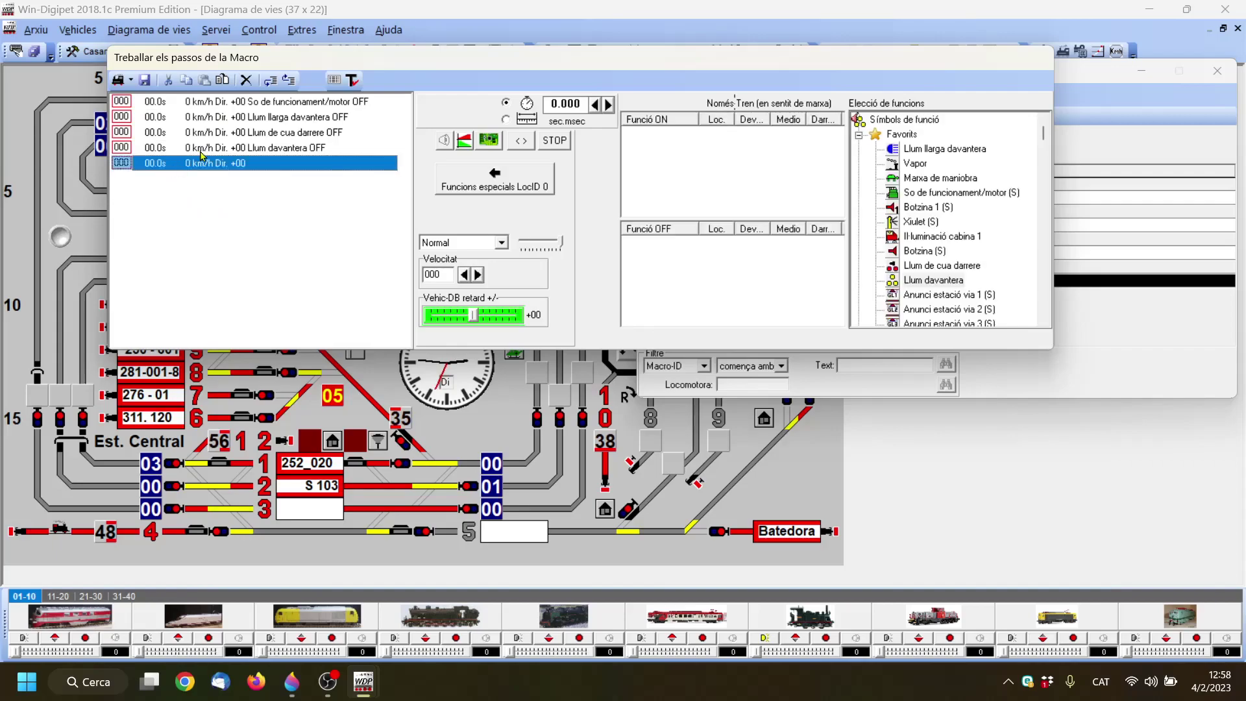
- Delete the remaining empty step and switch off the speed command in the four other steps, leaving only their OFF functions
click(246, 80)
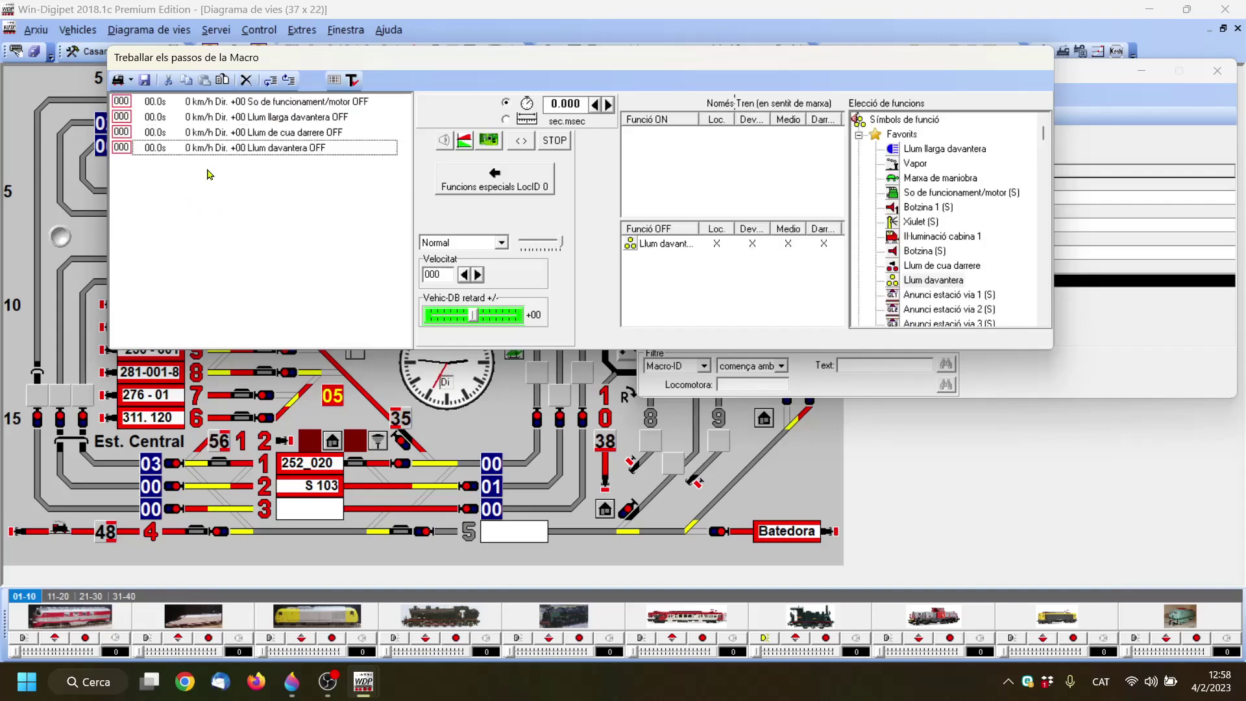
click(125, 103)
click(465, 142)
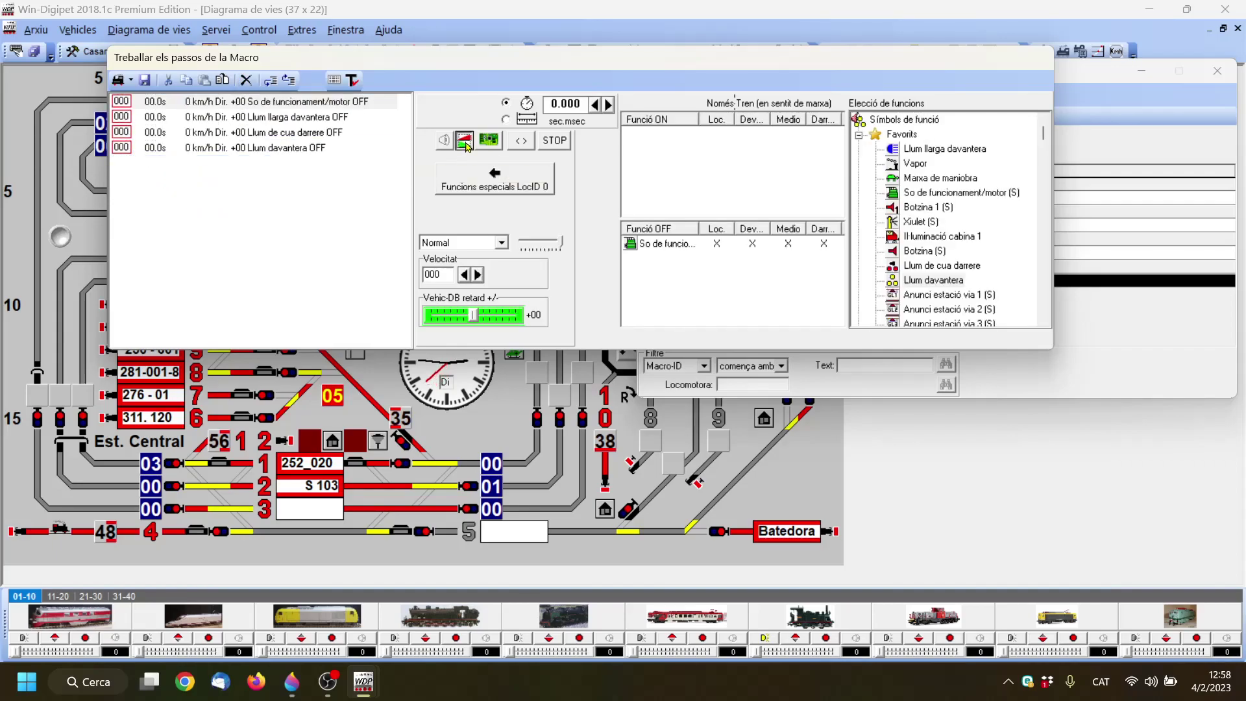
click(123, 118)
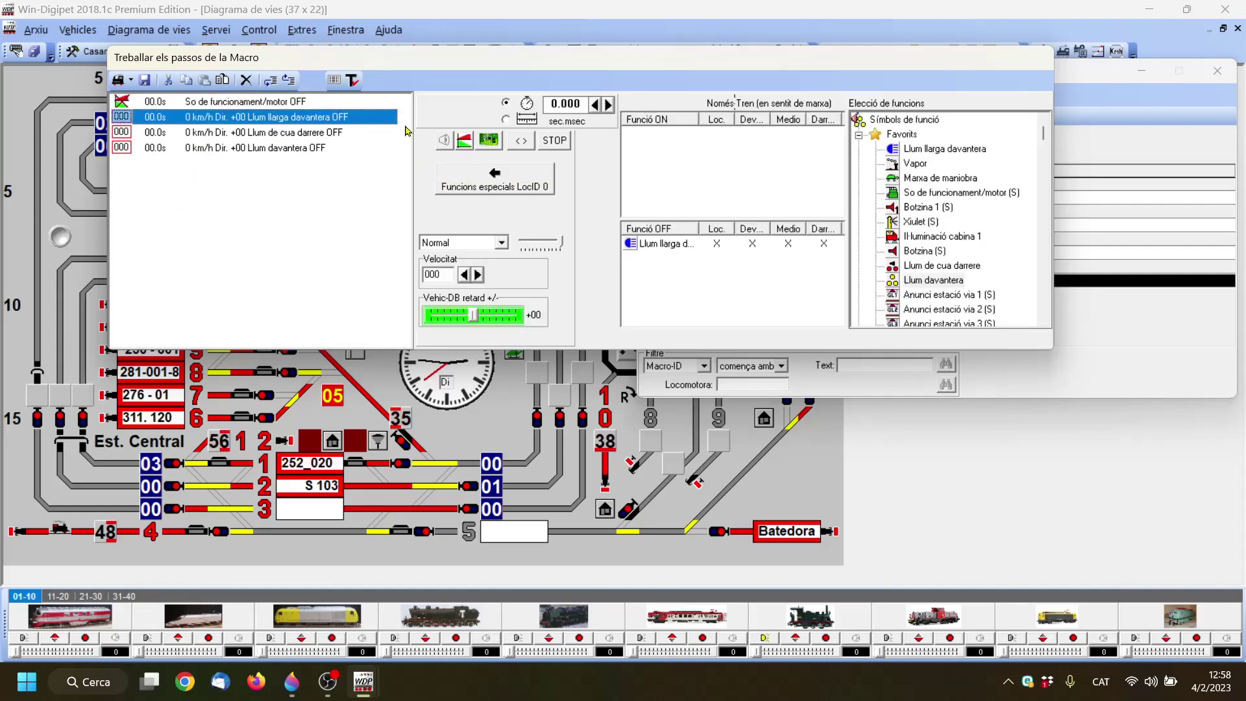
click(465, 142)
click(140, 132)
click(465, 142)
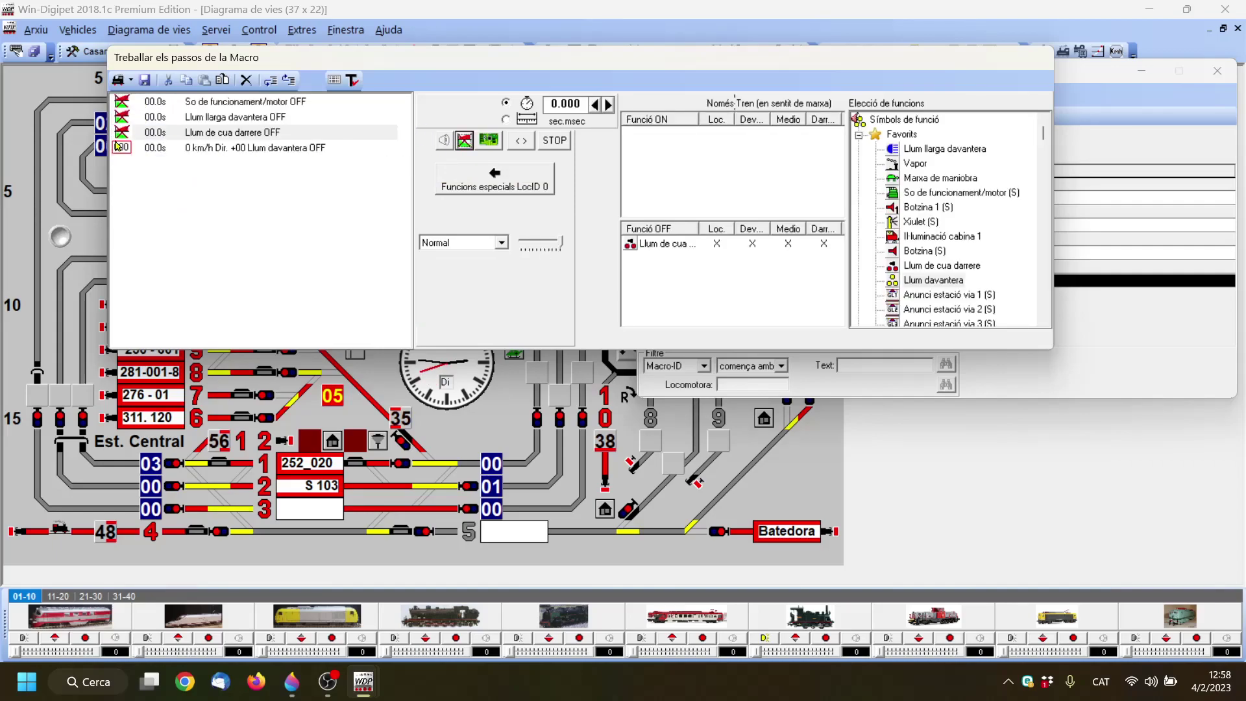
click(125, 149)
click(465, 143)
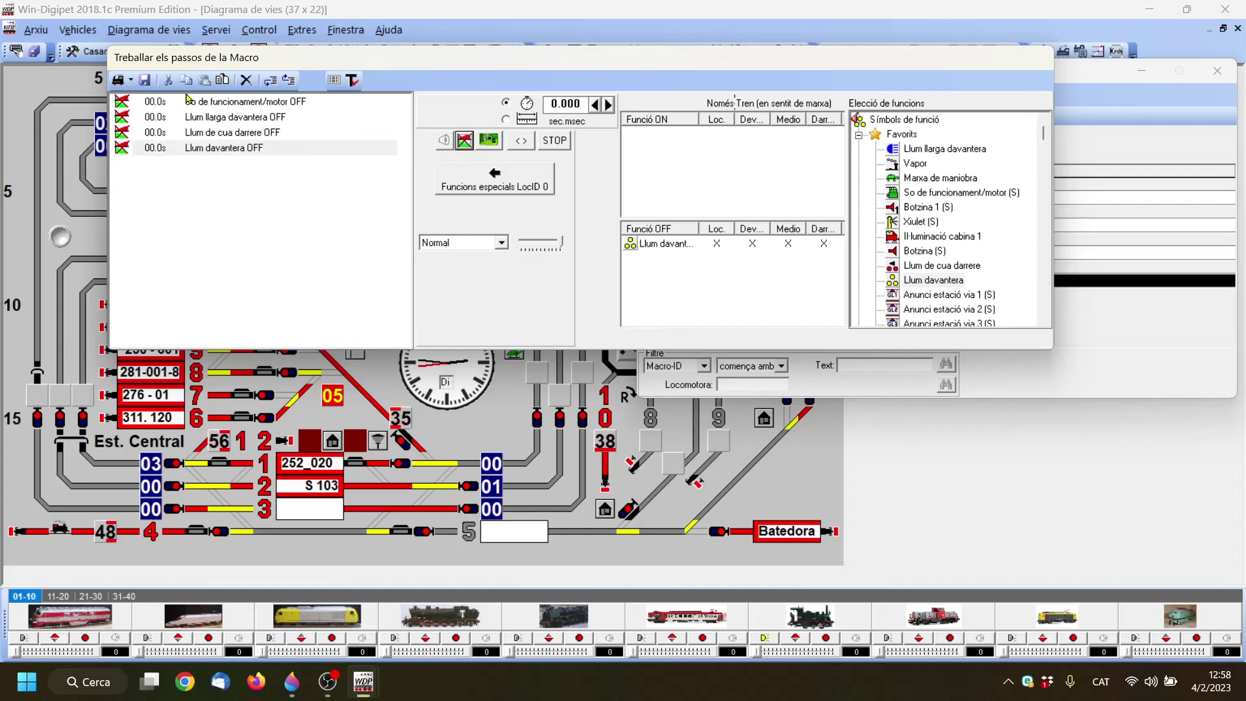
- Set the time of the So de funcionament/motor step to 6 seconds and of the Llum llarga davantera step to 3 seconds
click(164, 104)
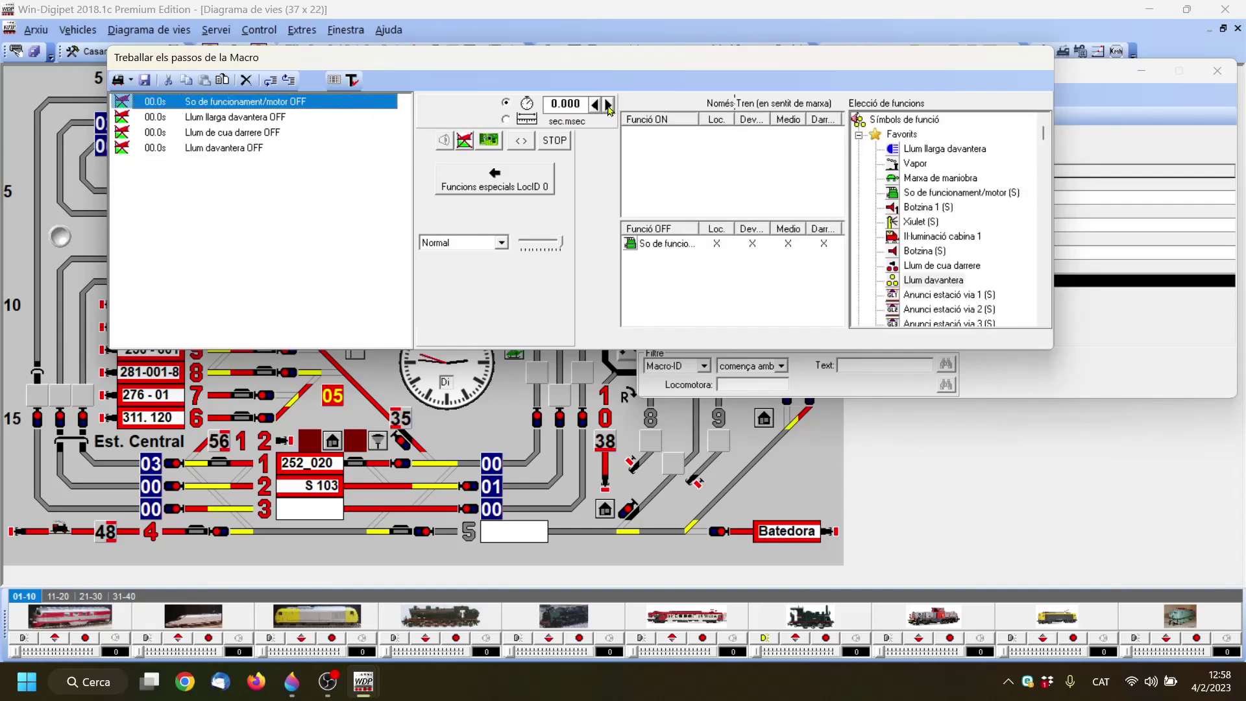
drag(609, 105, 595, 105)
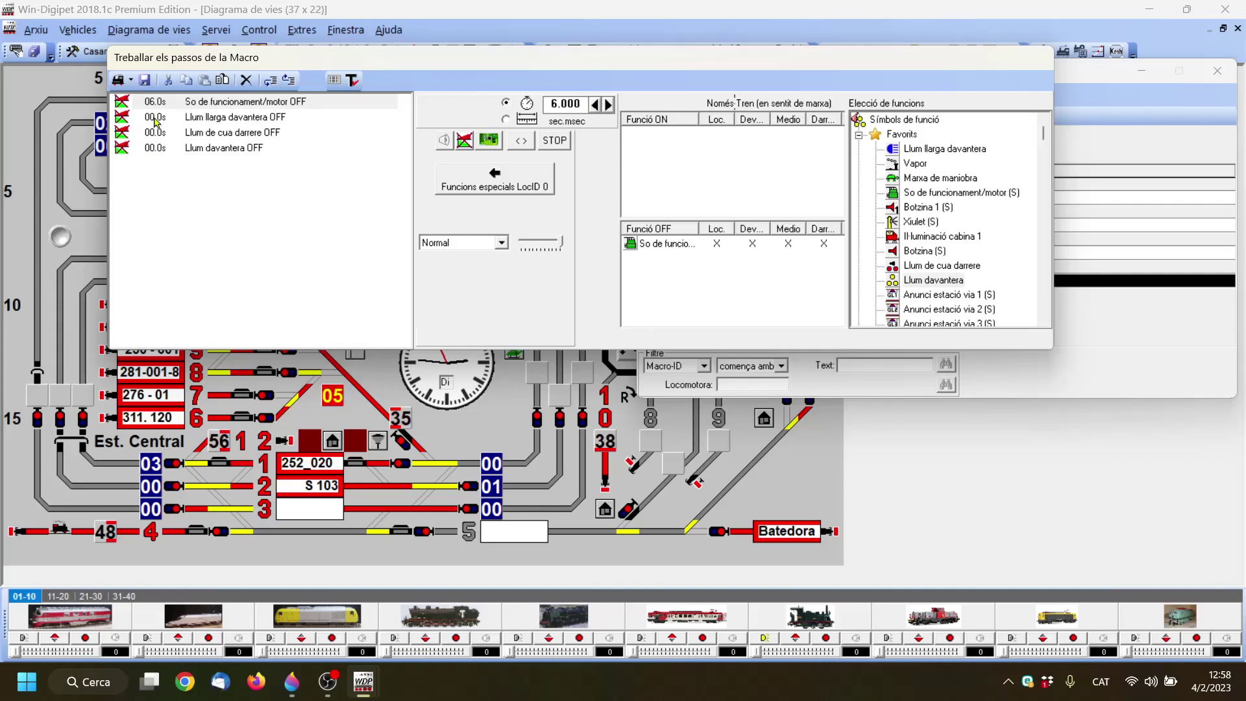
click(183, 121)
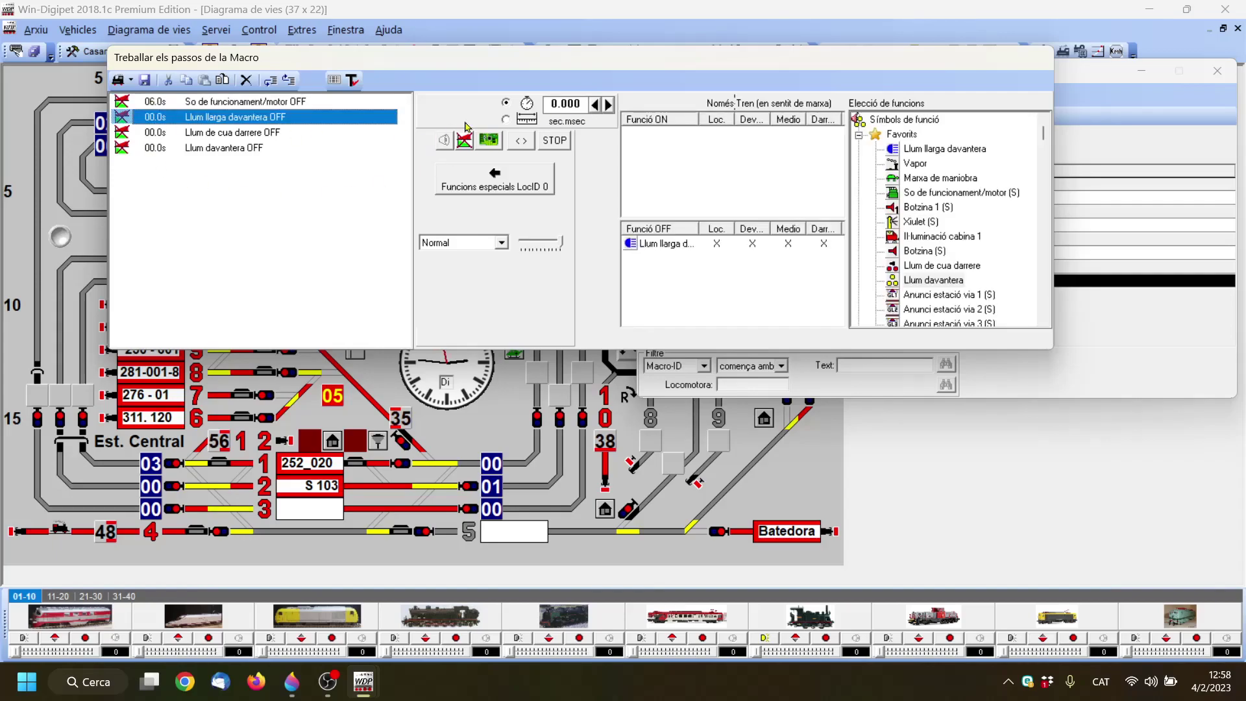
click(608, 105)
drag(609, 105, 609, 105)
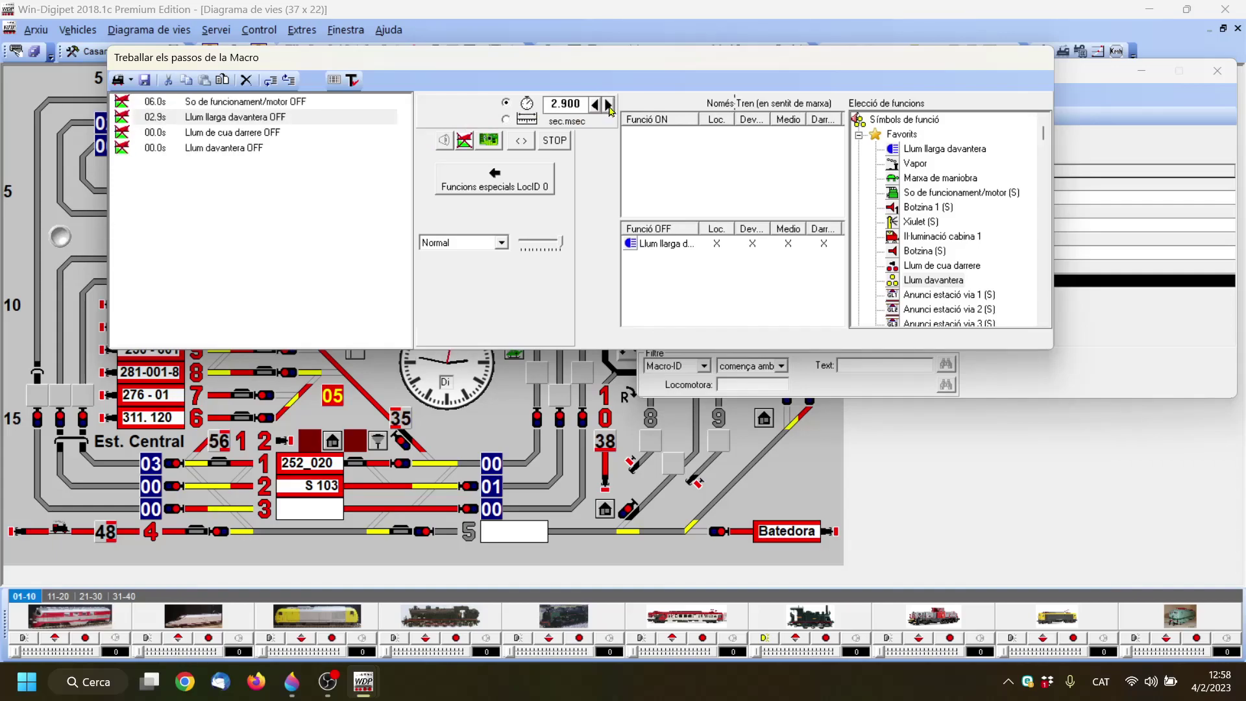
- Set the times of the Llum de cua darrere and Llum davantera steps to 3 seconds each
click(189, 133)
drag(609, 105, 609, 105)
click(609, 105)
click(609, 105)
click(608, 104)
click(608, 105)
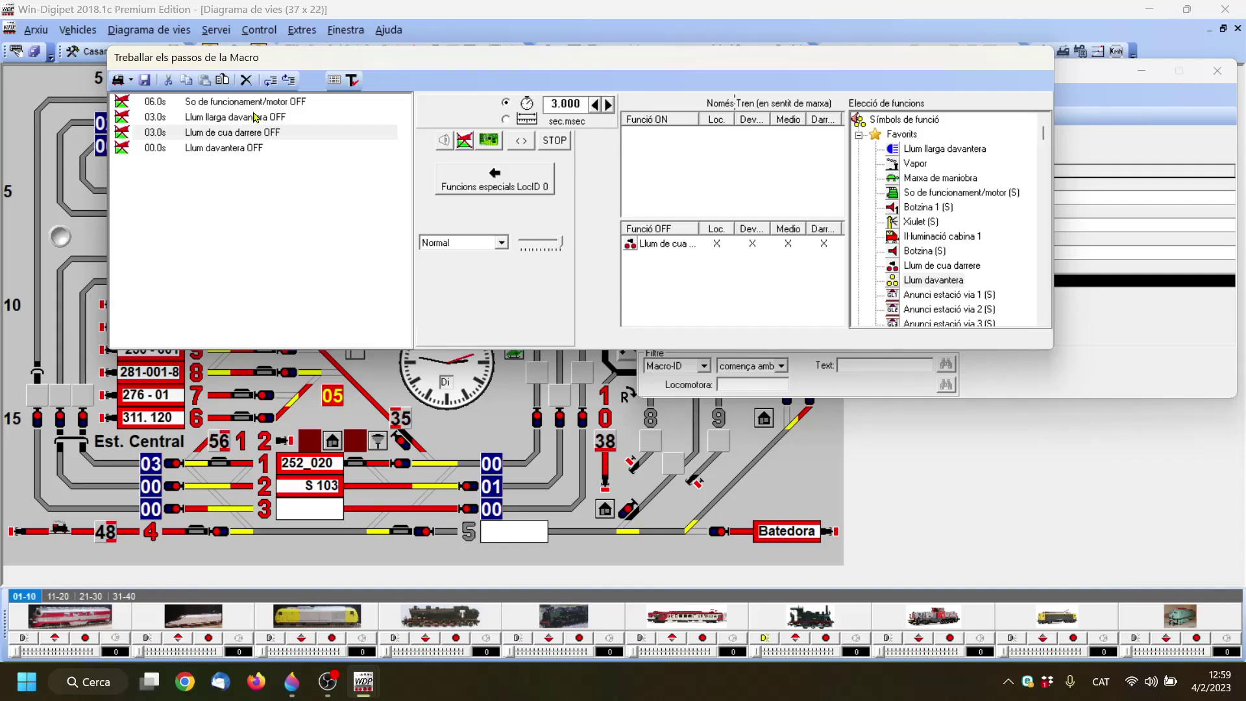
click(189, 148)
drag(609, 105, 610, 111)
click(593, 106)
click(593, 106)
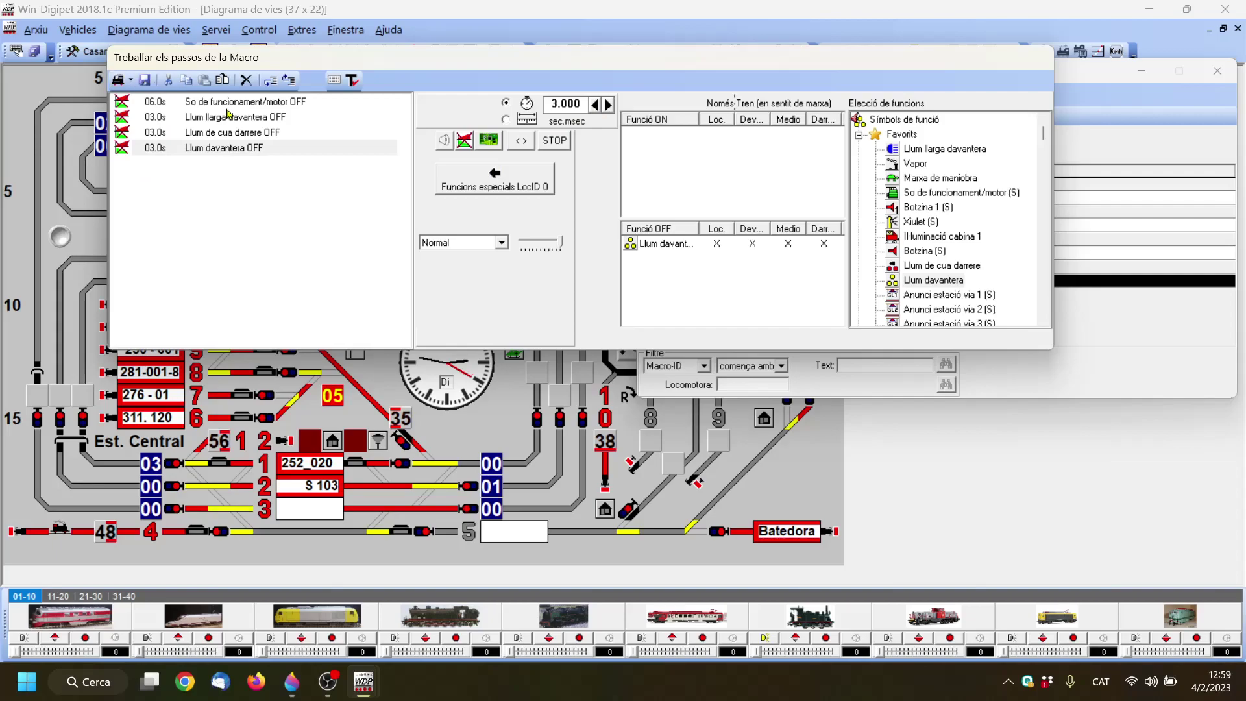
- Hide the special functions area and switch the macro to test mode with locomotive 4020 as the test vehicle
click(506, 179)
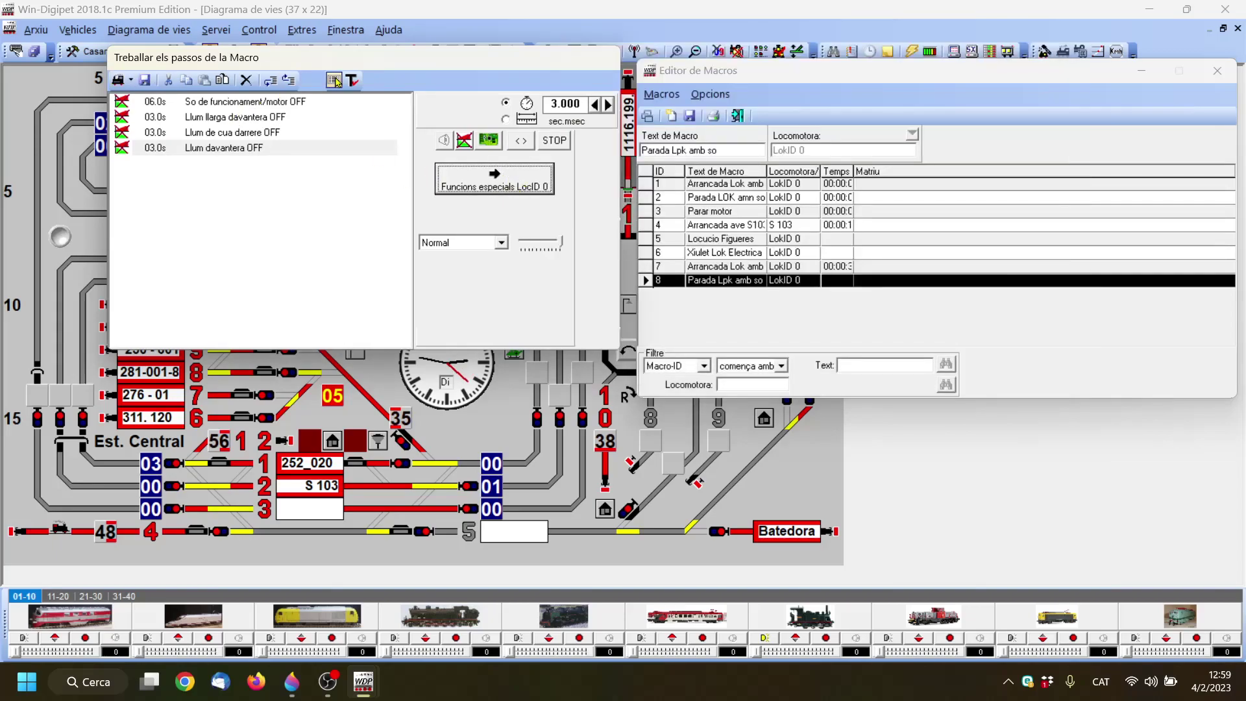
click(352, 79)
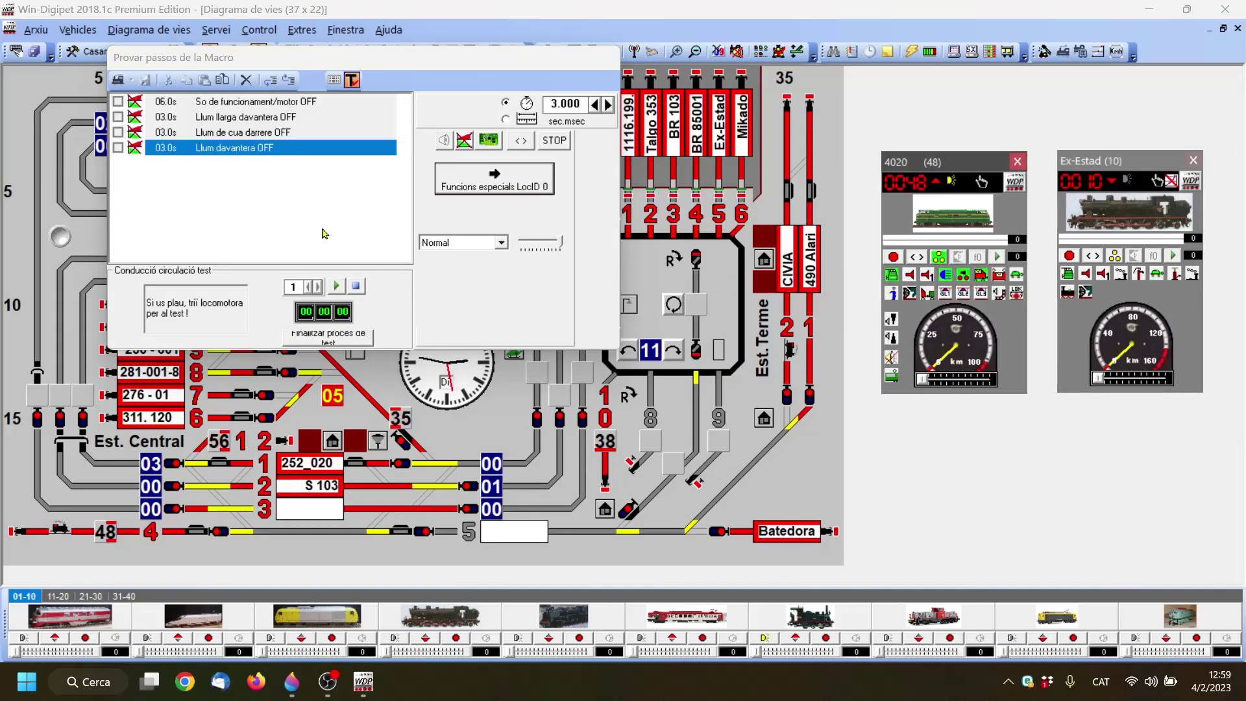
click(337, 286)
drag(449, 302, 177, 310)
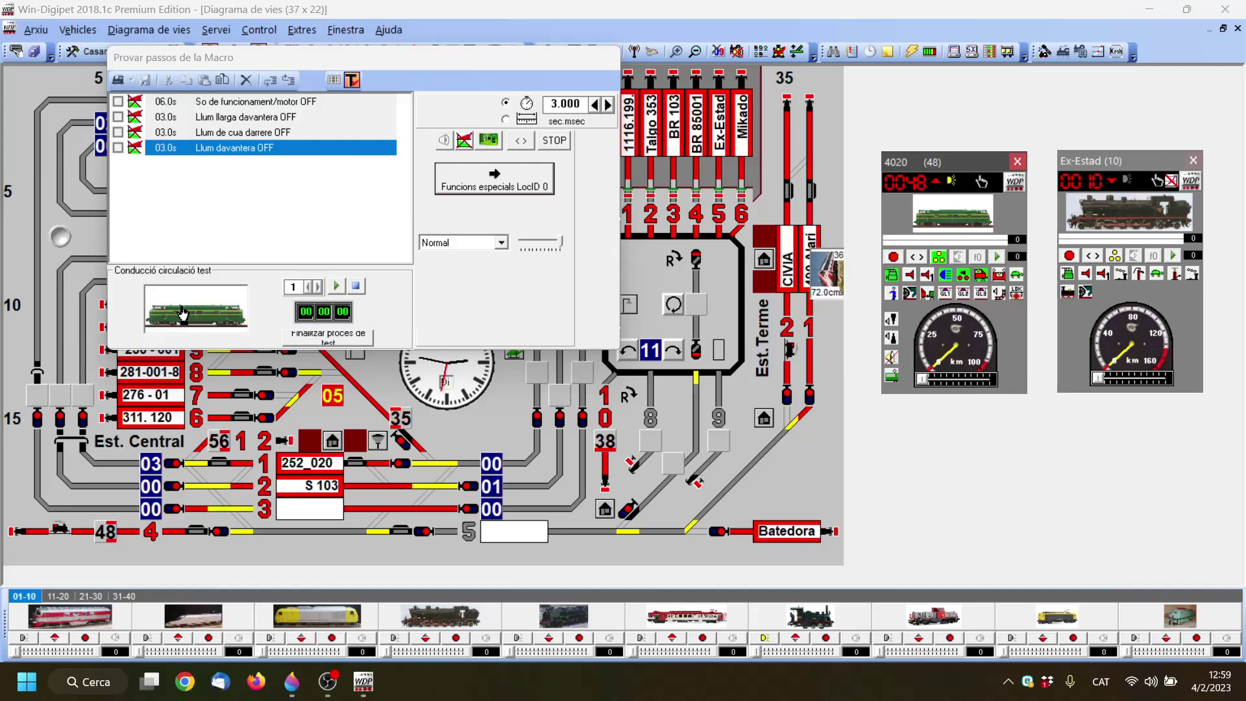
- Run the stop macro test on locomotive 4020, end the test process and close the macro editor
click(337, 289)
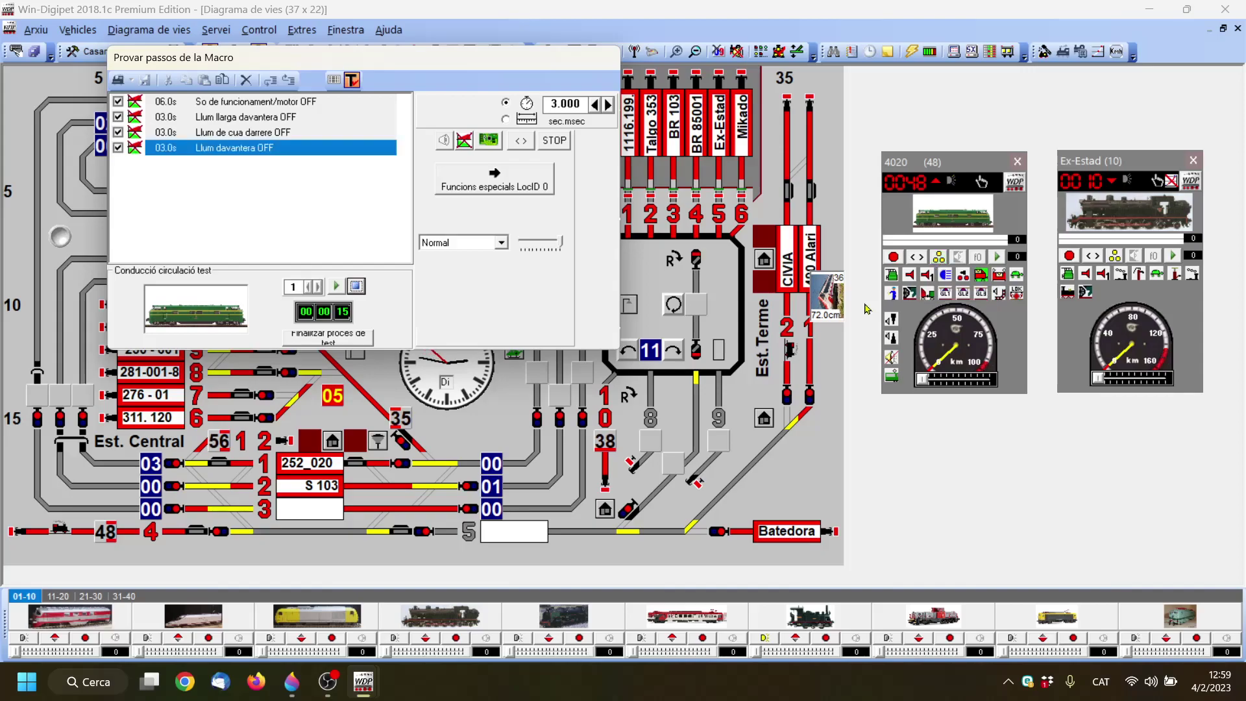
click(318, 338)
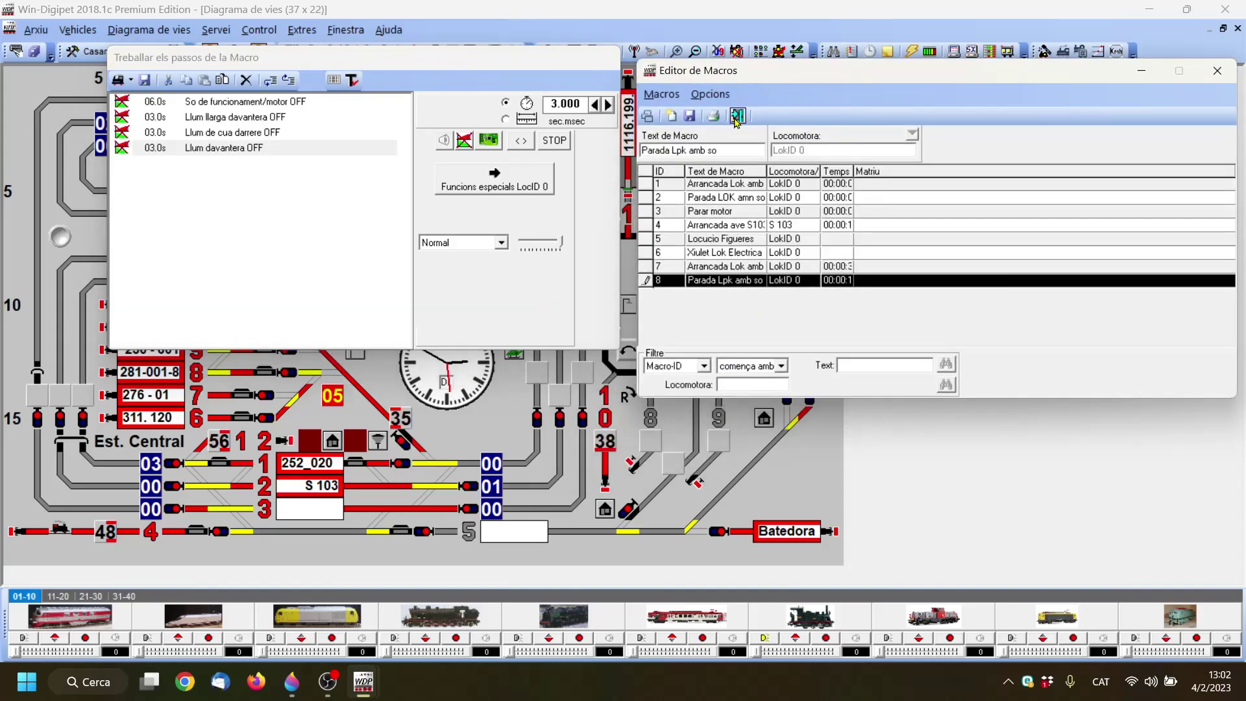
click(736, 118)
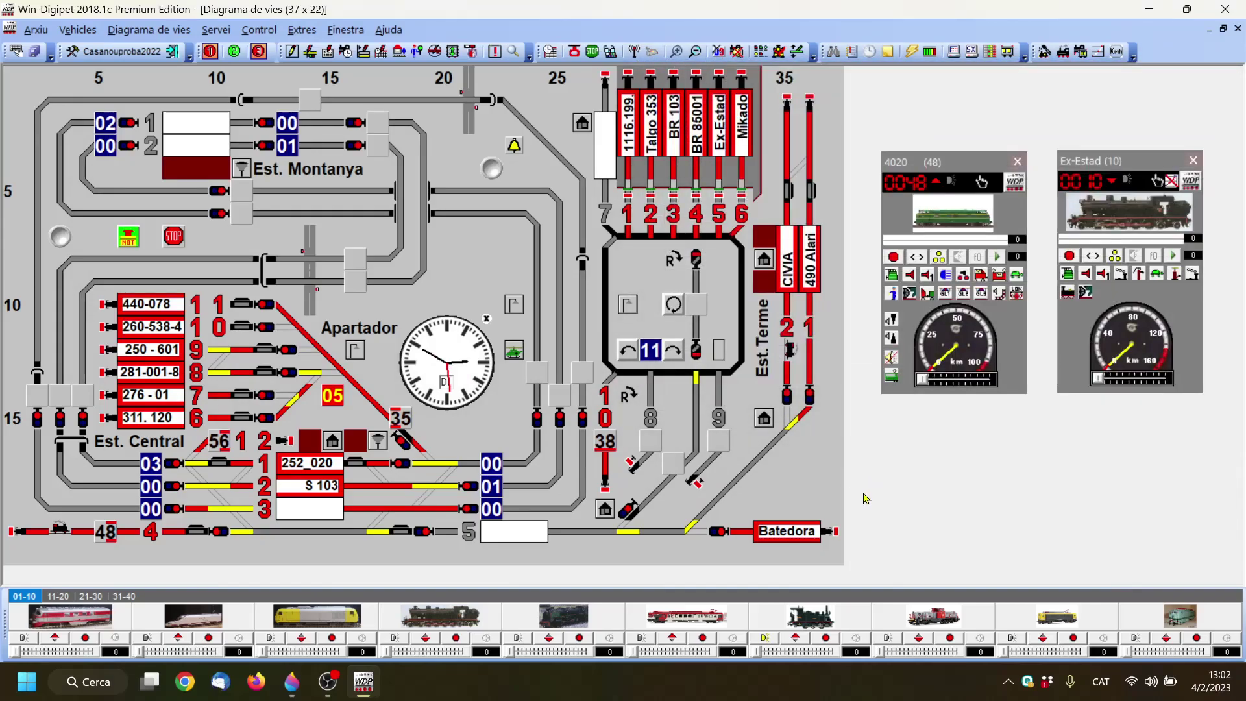